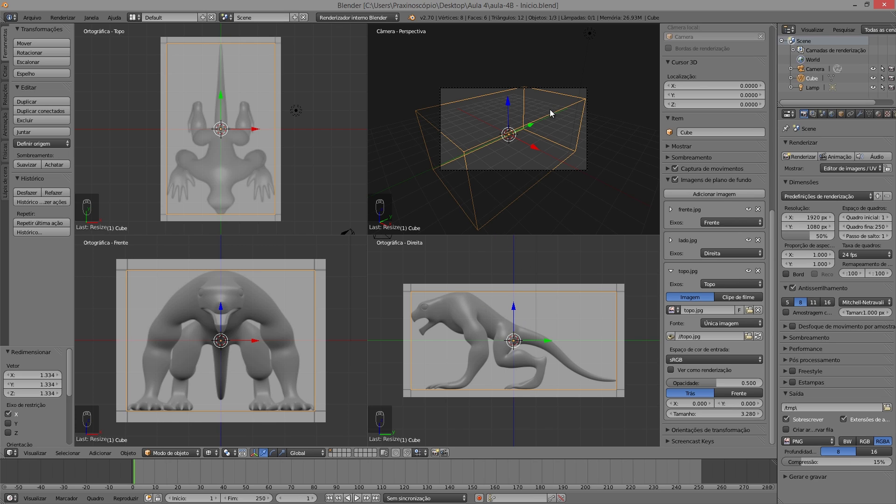
Delete the bounding cube that surrounds the creature references and add a new mesh cube at the origin
key(x)
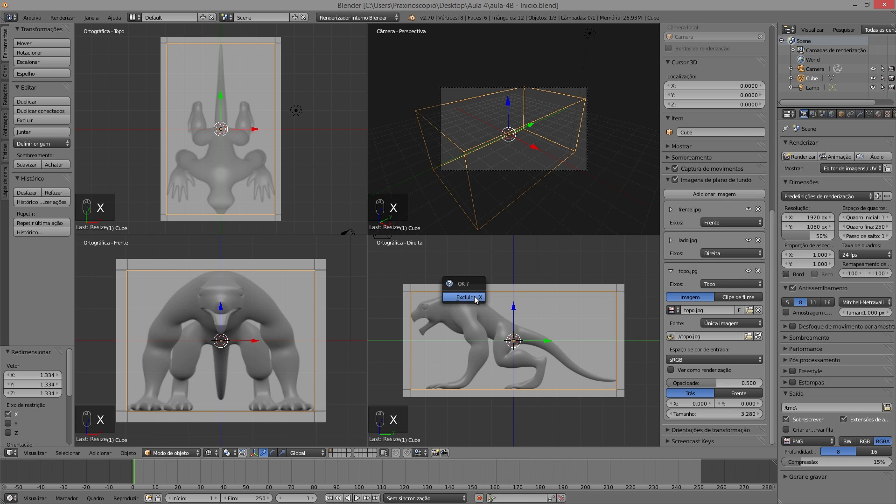
click(460, 298)
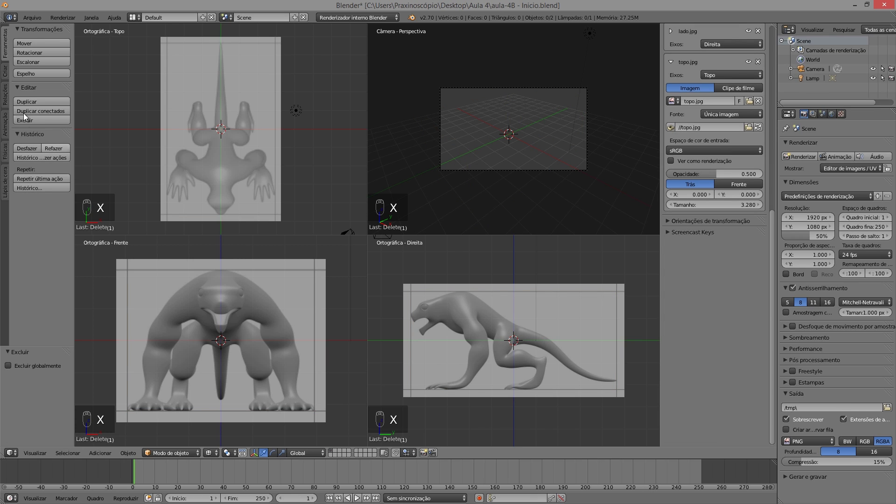
click(7, 71)
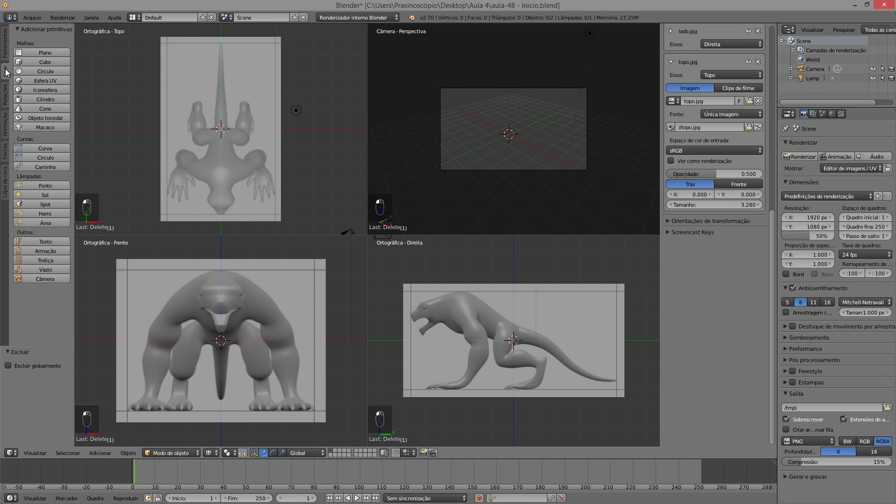
click(44, 61)
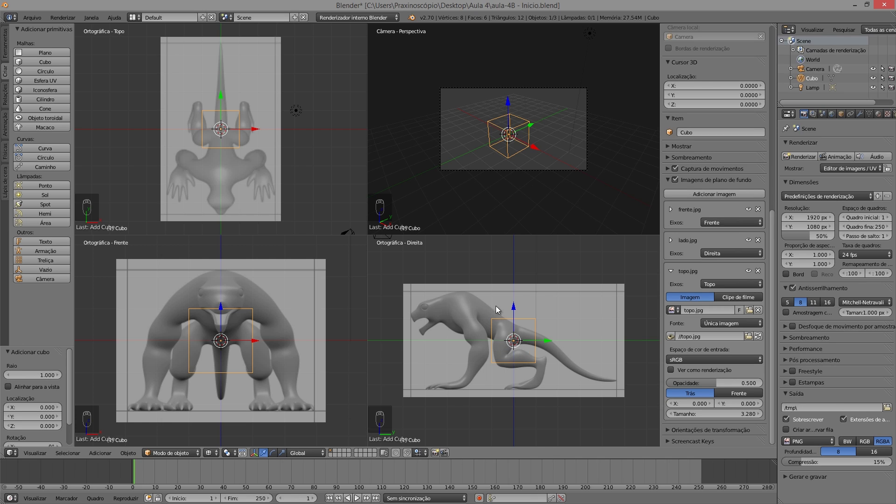
key(ctrl+alt+q)
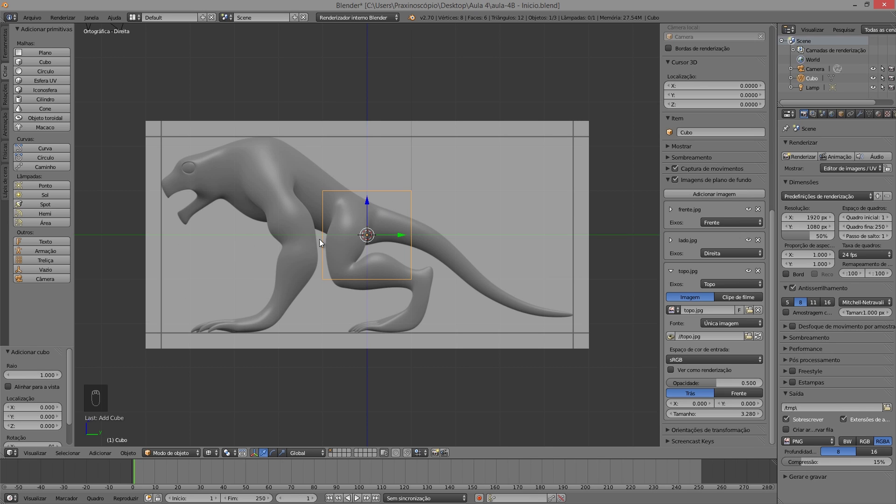
key(KP_5)
scroll(376, 278, down, 2)
scroll(360, 261, up, 5)
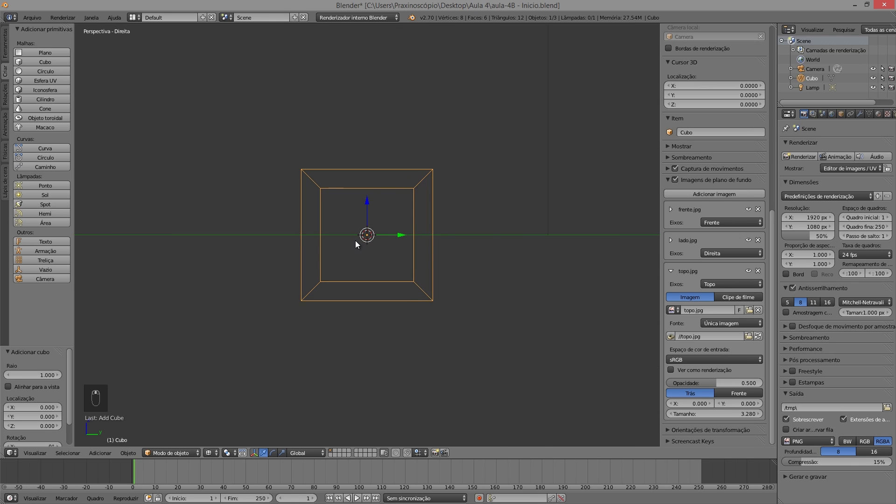
key(ctrl+alt+q)
Enlarge the right orthographic view and move the cube onto the creature's torso, about -1.11 along Y and 0.76 along Z
key(ctrl+alt+q)
shift+middle_drag(348, 248, 346, 270)
scroll(346, 271, up, 1)
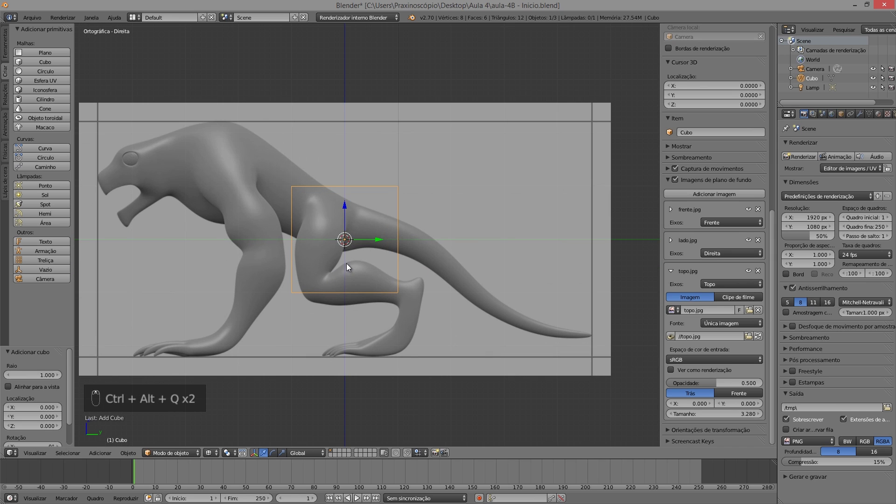
shift+middle_drag(323, 258, 331, 260)
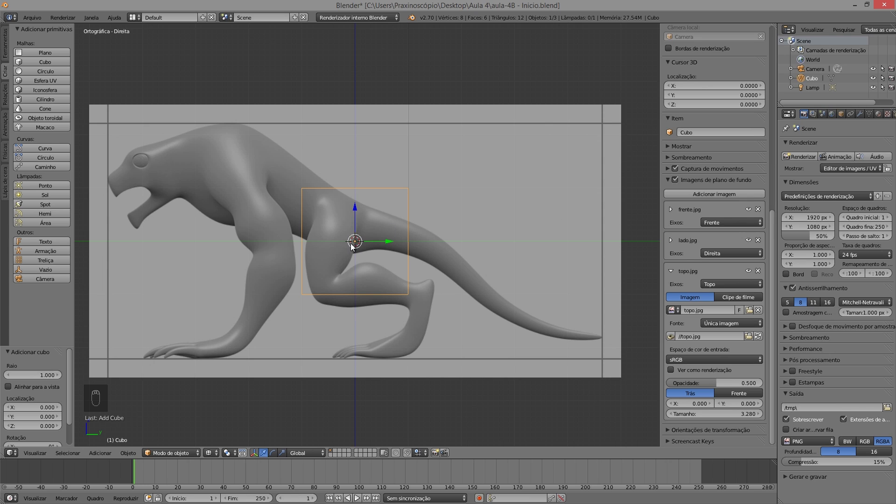
key(g)
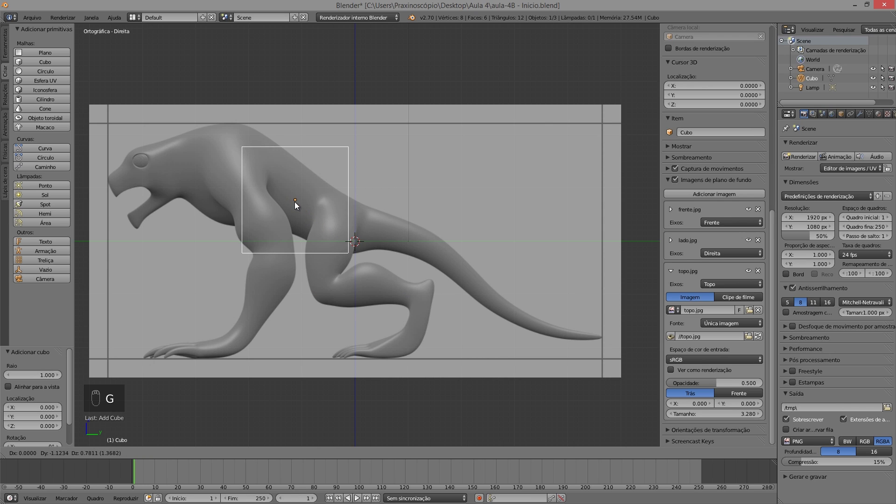
click(295, 203)
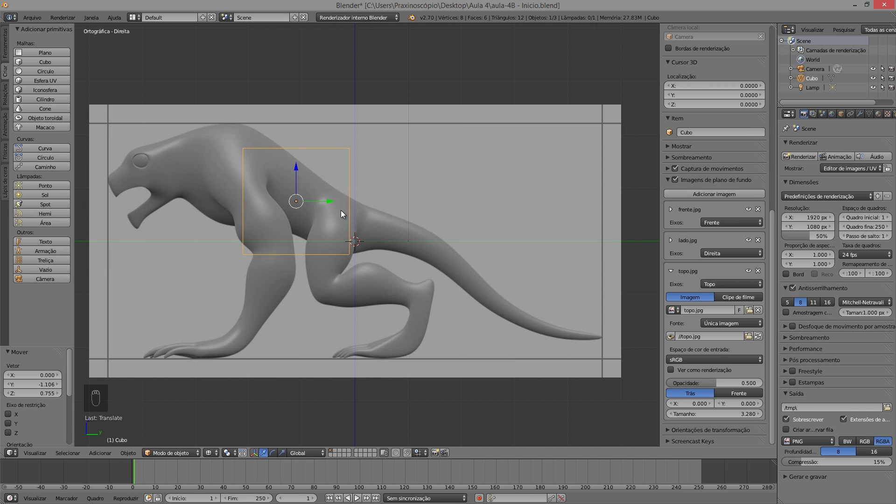
Rotate the cube about 35° to follow the slope of the back and scale it by about 0.68
key(r)
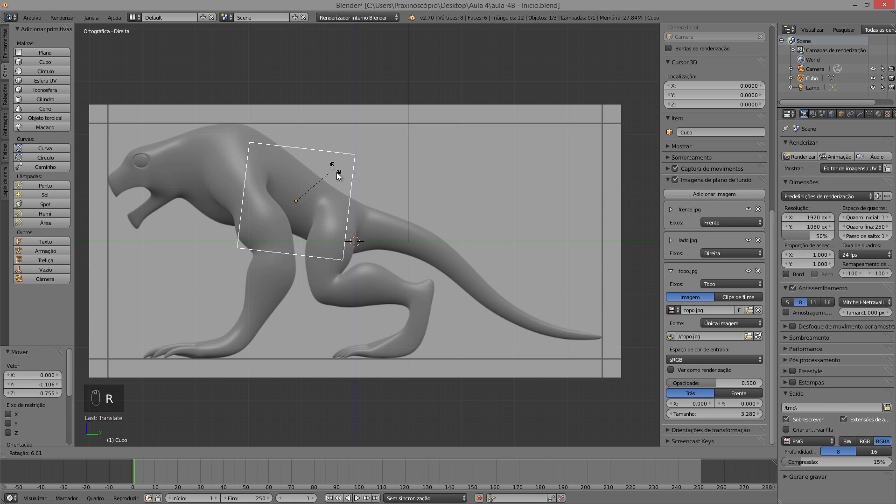
click(337, 192)
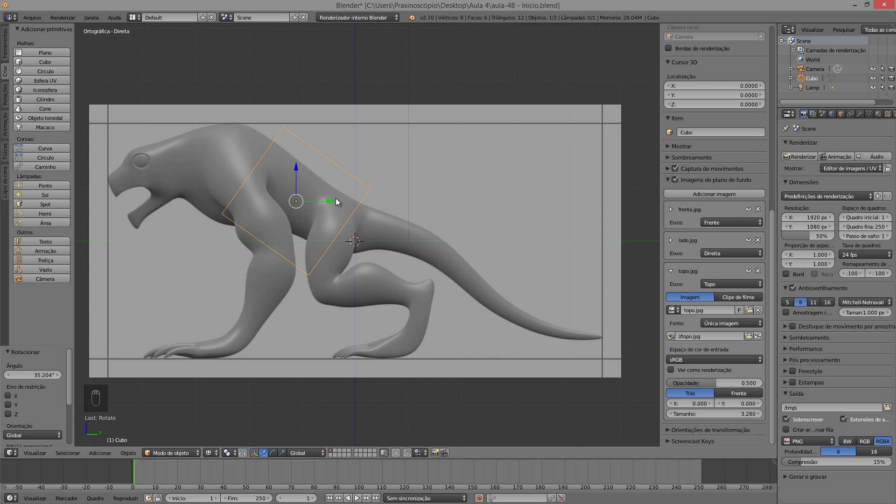
key(s)
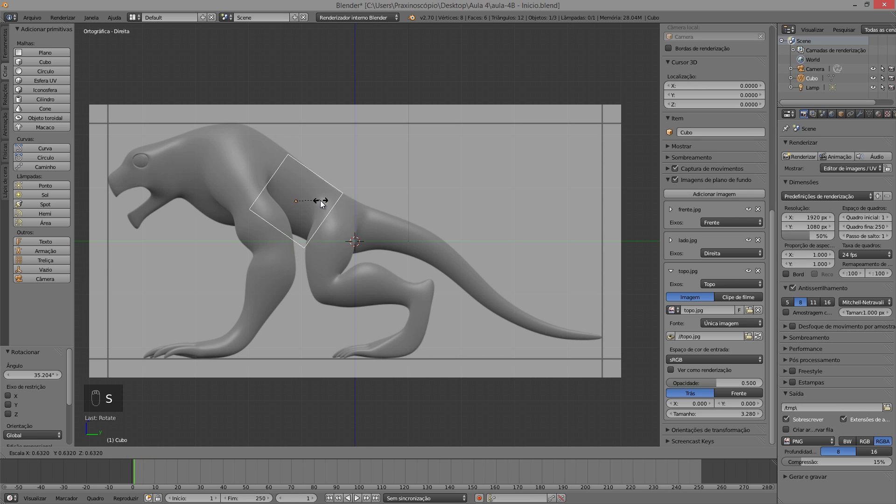
click(322, 200)
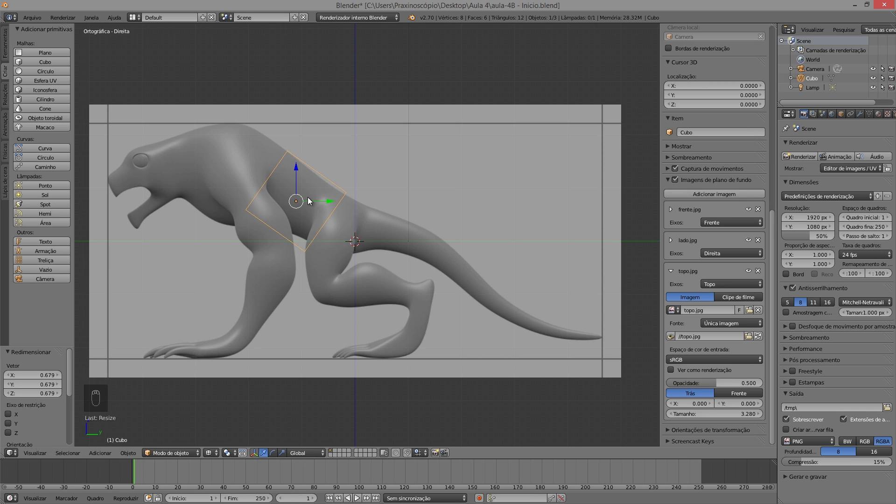
Refine the cube's fit between back and belly by scaling it by about 0.86 and nudging it along Y and Z
key(g)
click(299, 198)
key(s)
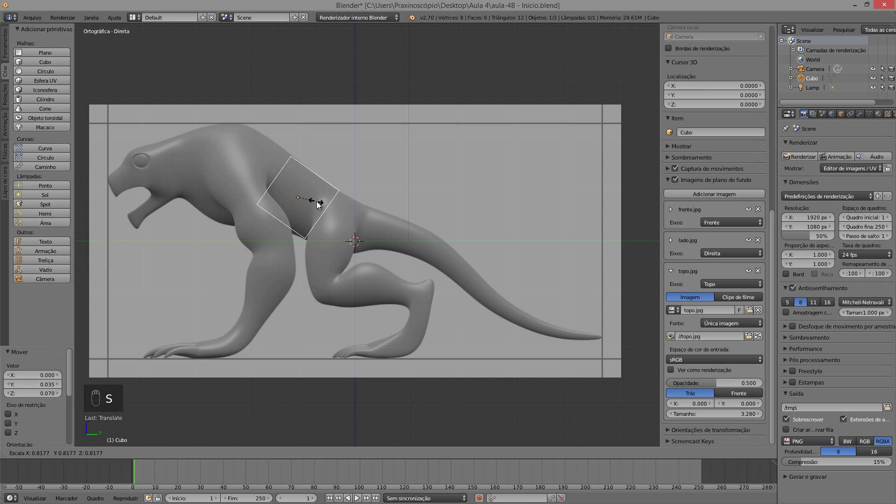
click(317, 201)
key(g)
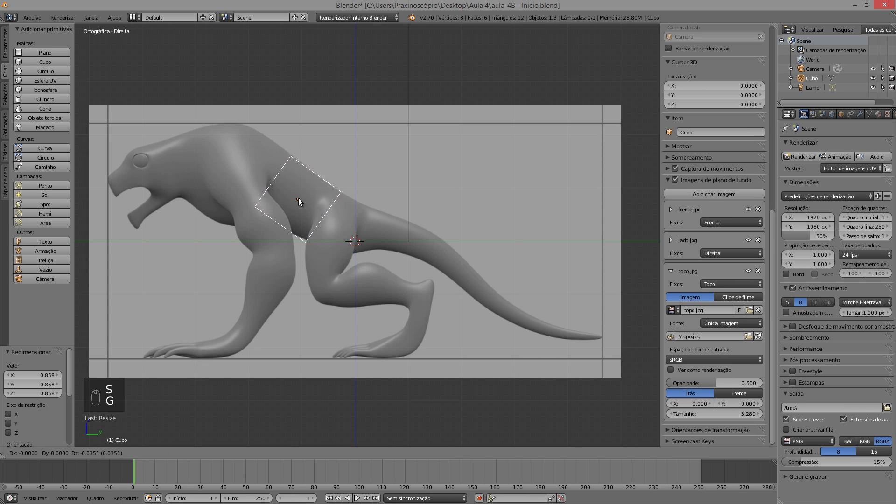
click(298, 197)
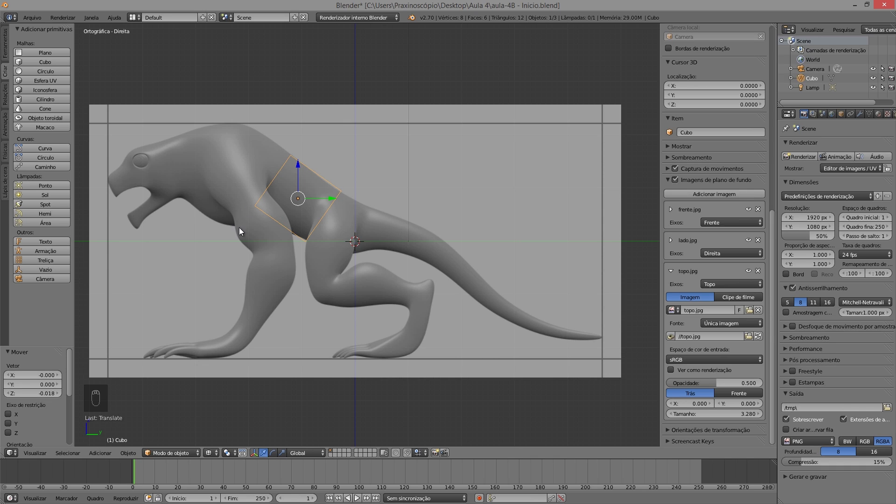
Enter edit mode on the cube and box-select both vertices at its lower front corner
key(Tab)
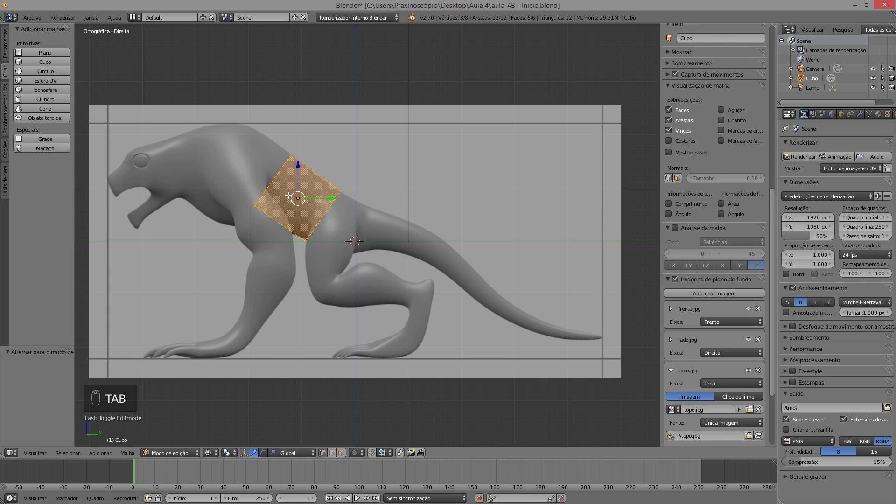
key(a)
key(a)
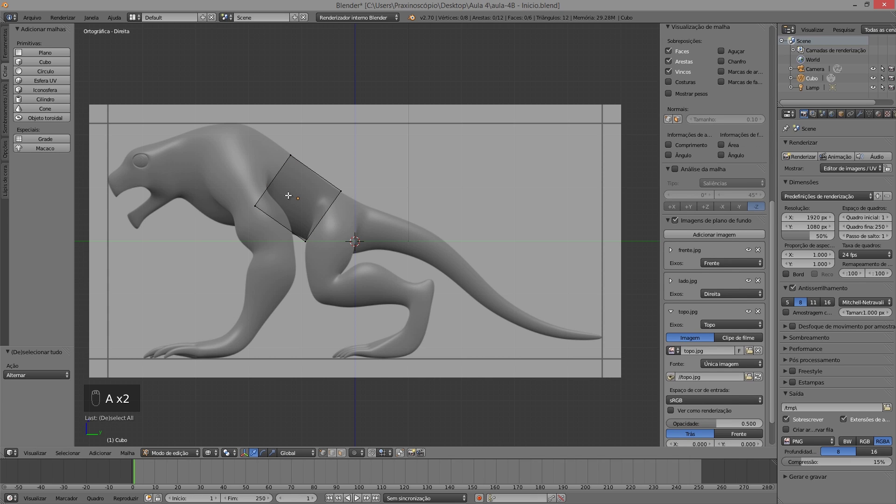
key(b)
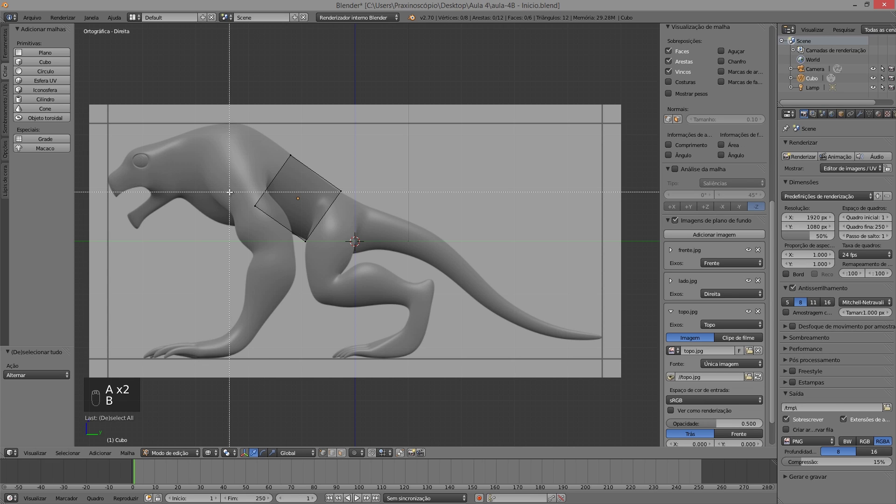
drag(226, 185, 269, 220)
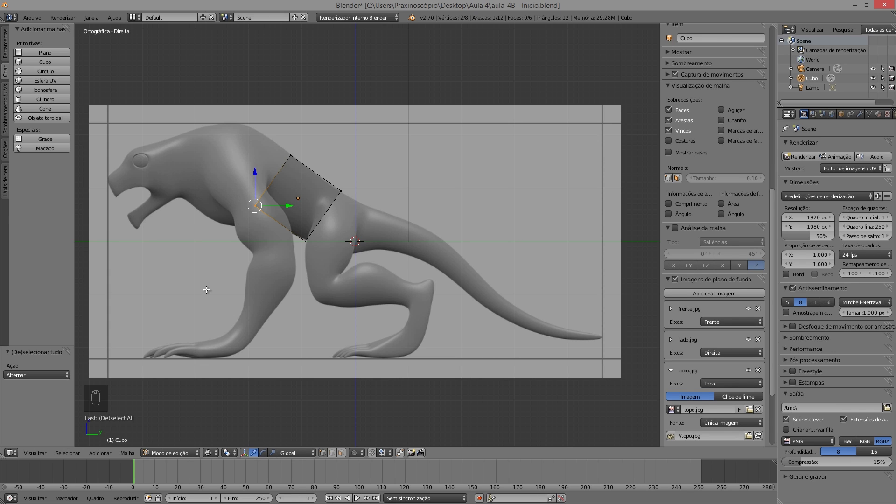
Try moving only one vertex of the lower front corner down about 0.34, and undo that move
key(a)
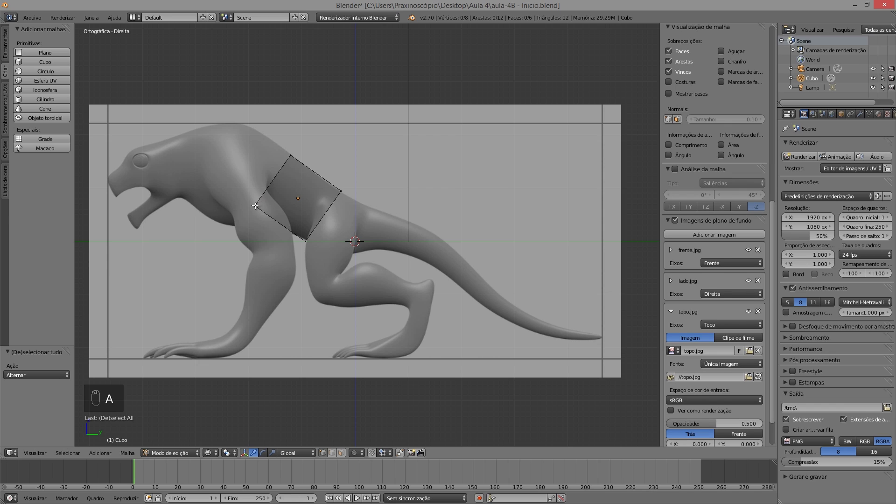
right_click(255, 206)
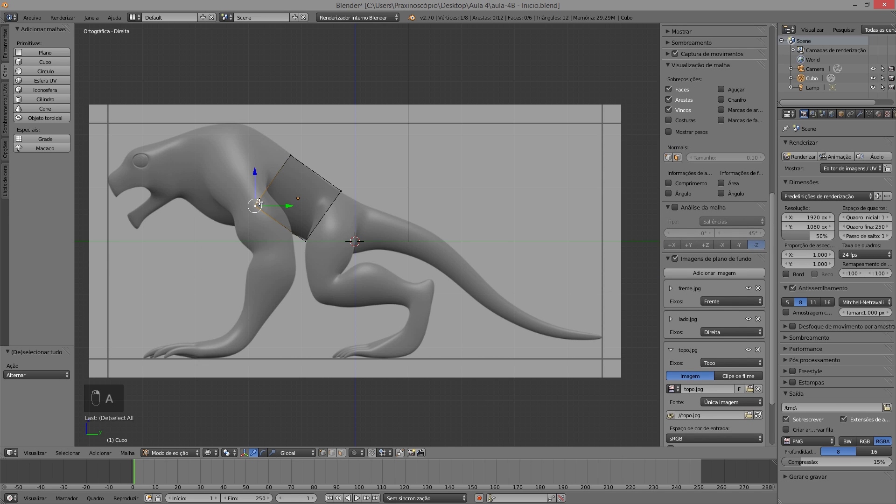
key(g)
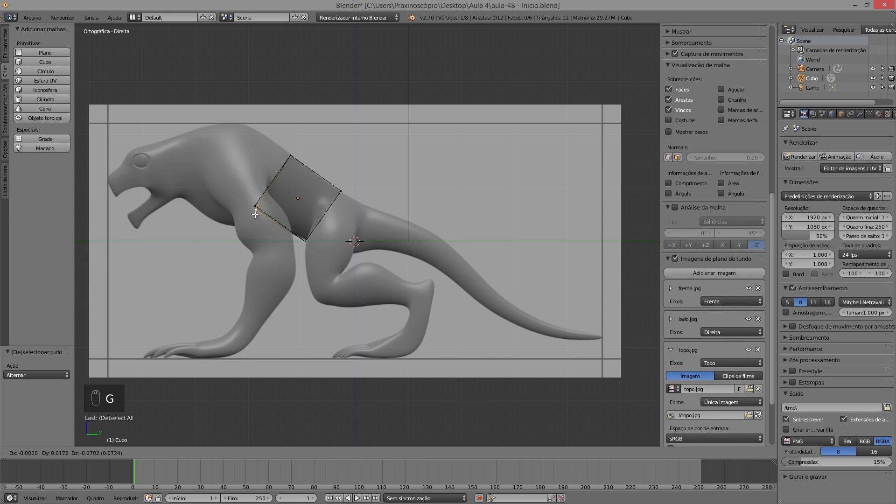
click(255, 224)
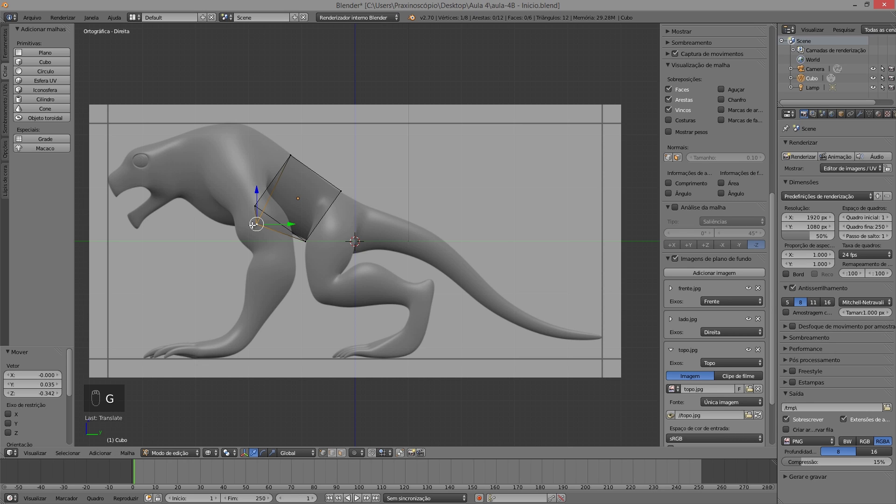
key(ctrl+z)
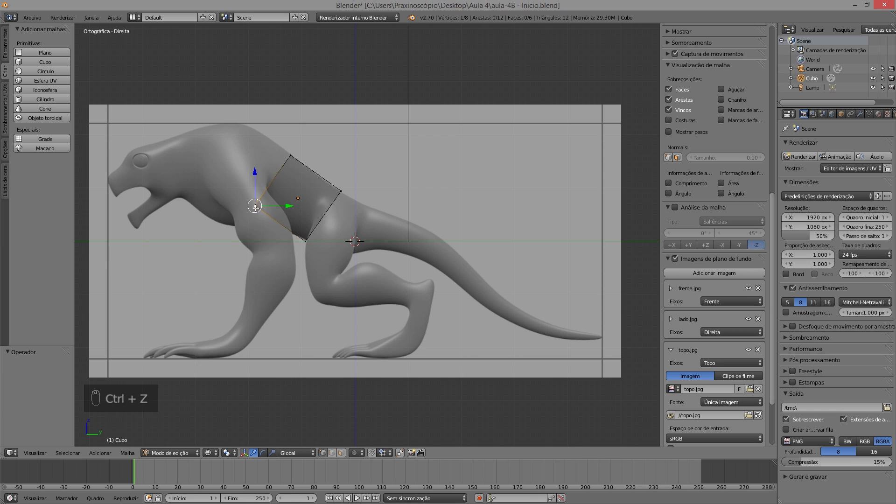
Box-select both lower front corner vertices and move them to the belly line, about -0.18 along Y and -0.39 along Z
key(ctrl+alt+q)
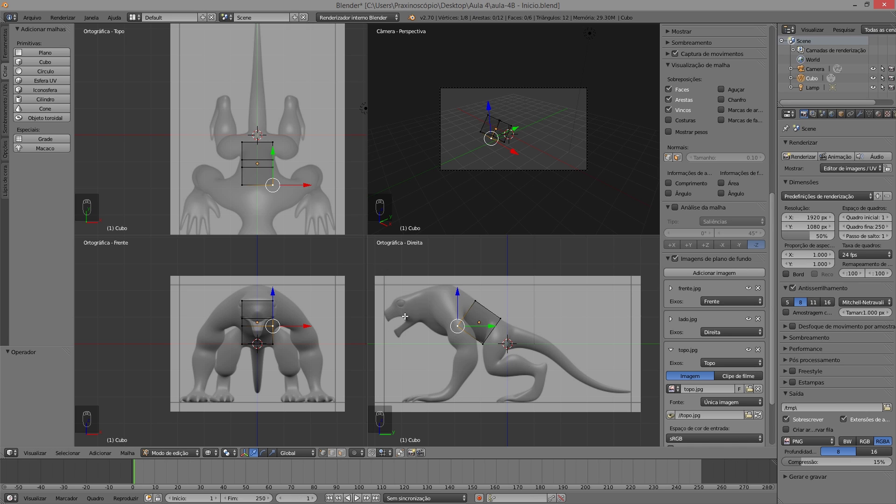
key(a)
key(b)
drag(434, 318, 466, 346)
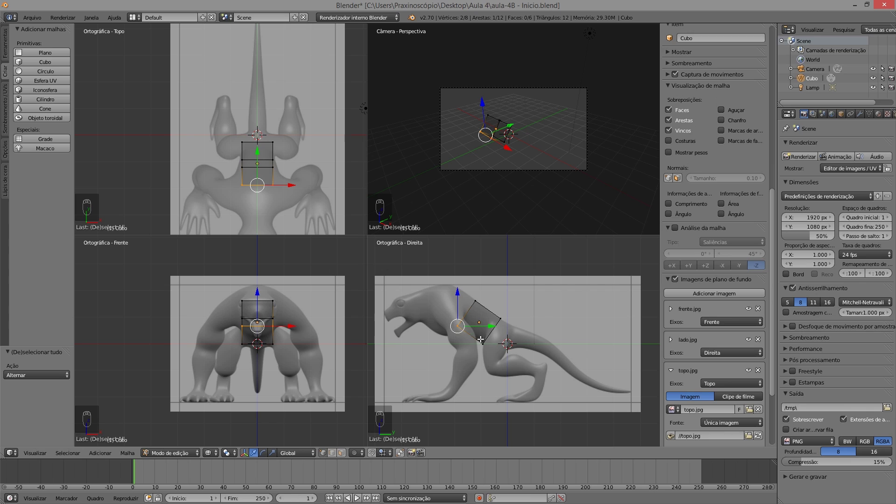
key(ctrl+alt+q)
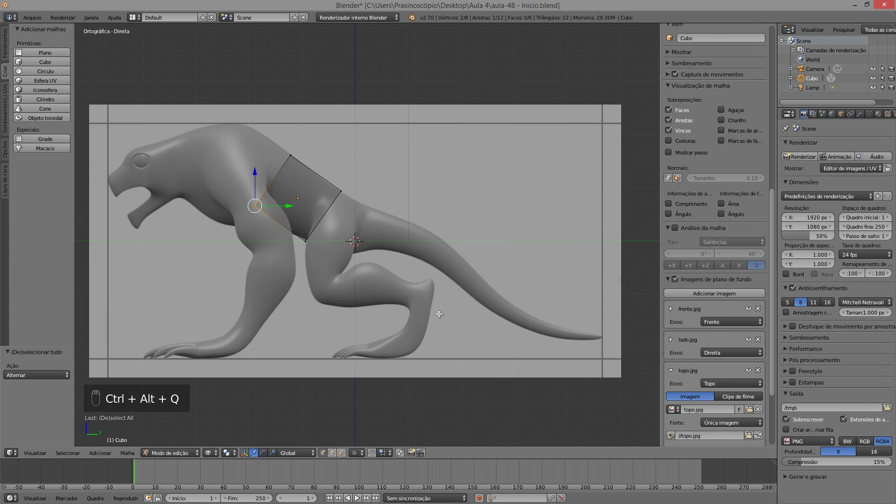
key(g)
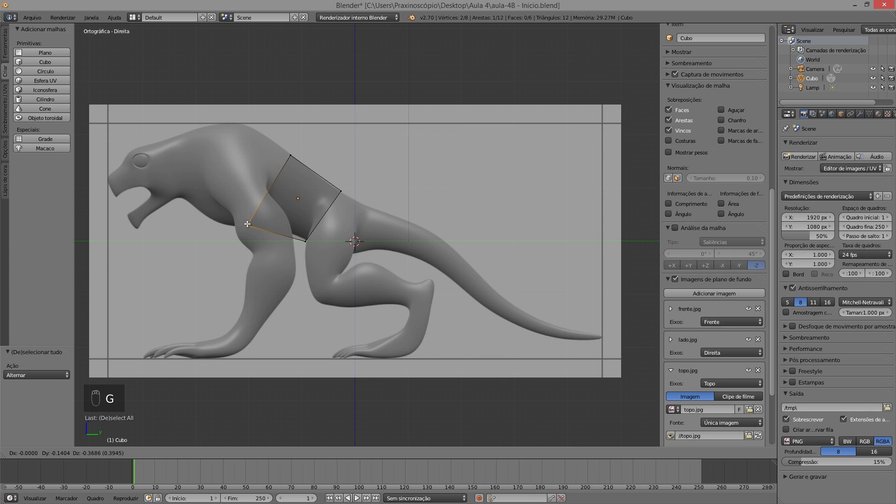
click(244, 226)
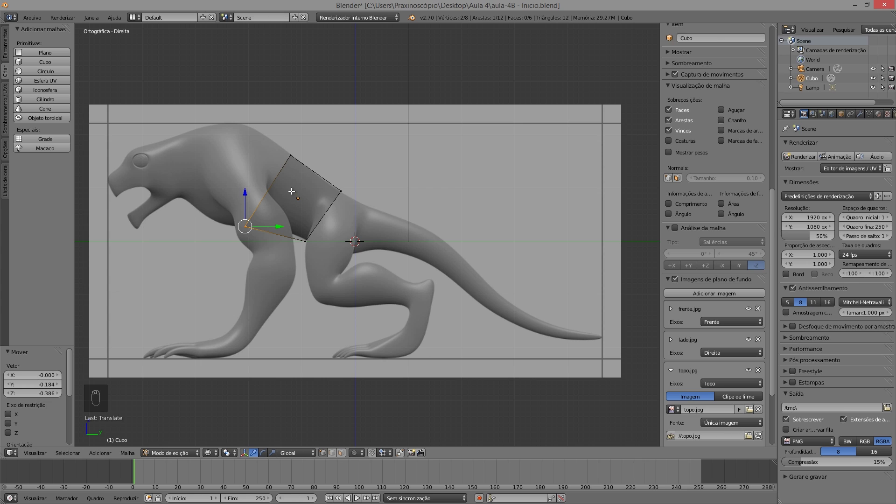
Show all four views together and box-select the four vertices of the cube's rear face near the hips in the top view
key(ctrl+alt+q)
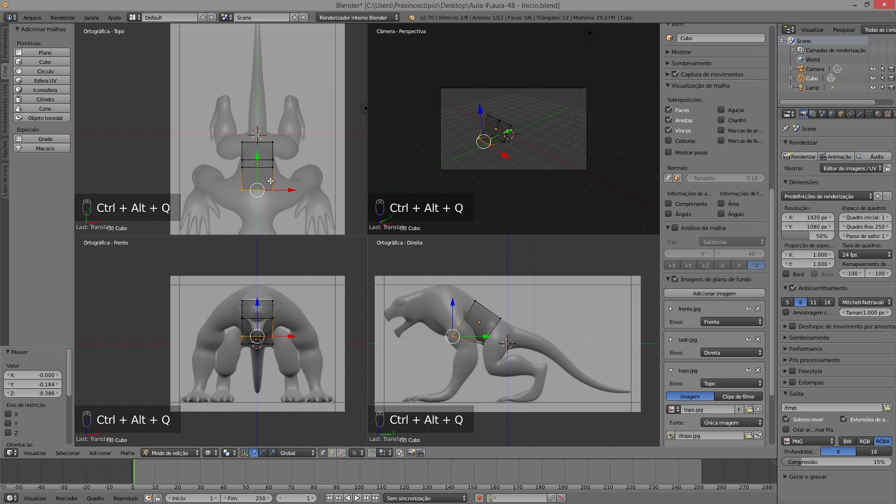
scroll(271, 181, up, 3)
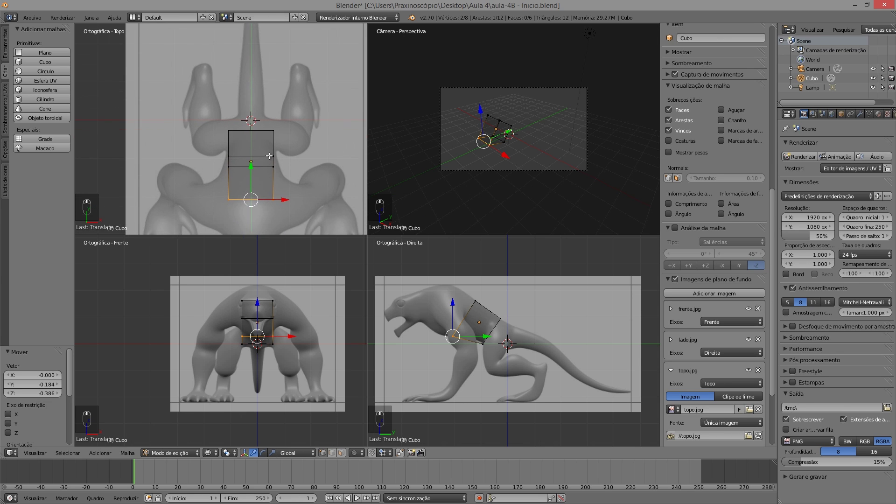
shift+middle_drag(270, 156, 263, 154)
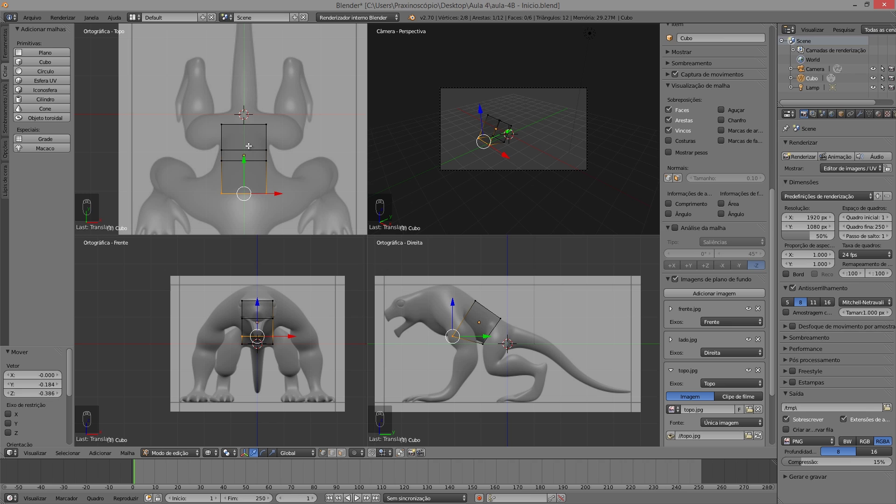
key(a)
key(b)
drag(212, 107, 276, 154)
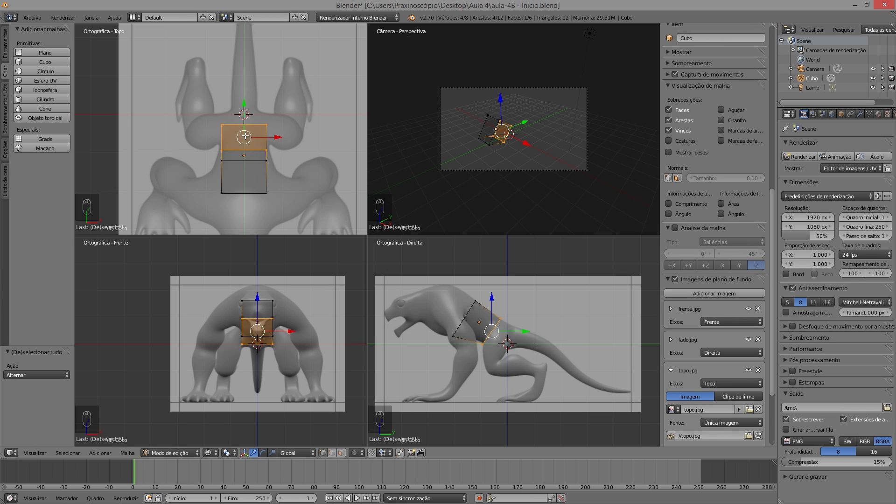
Try enlarging the rear face uniformly on all axes, and undo that scaling
key(s)
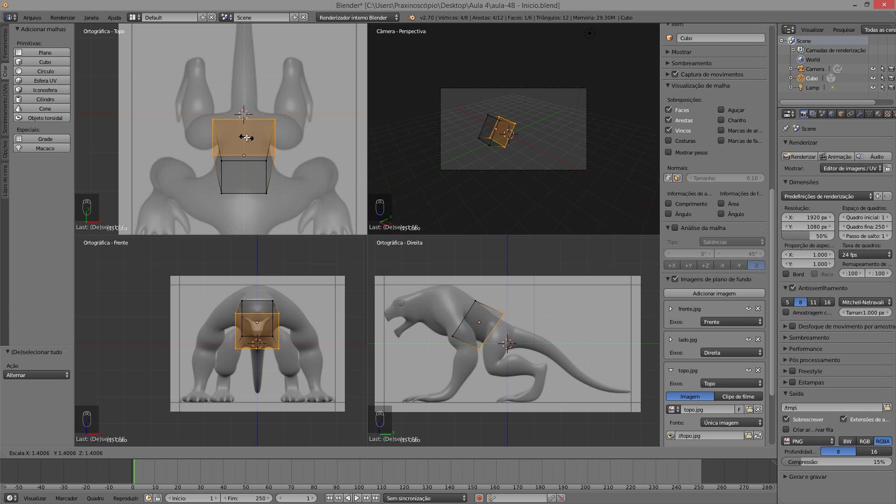
click(247, 138)
key(ctrl+z)
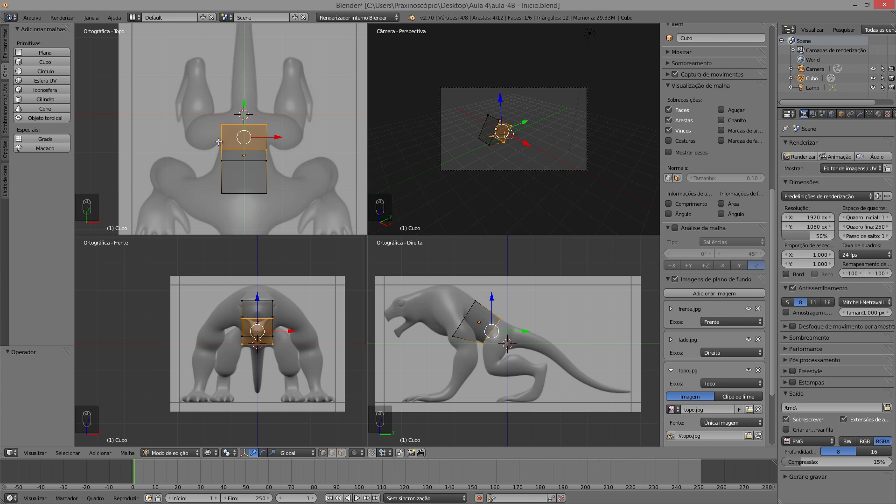
Scale the rear face along X only by about 1.115 to match the waist width in the top view
key(s)
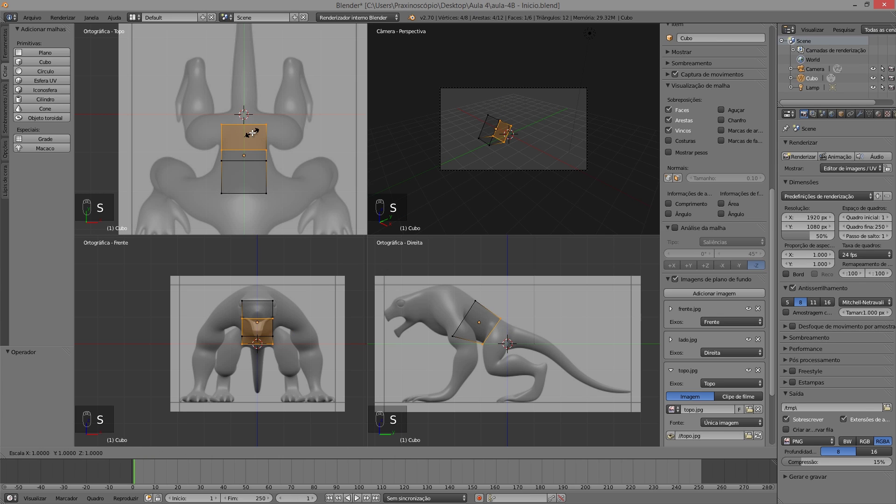
key(x)
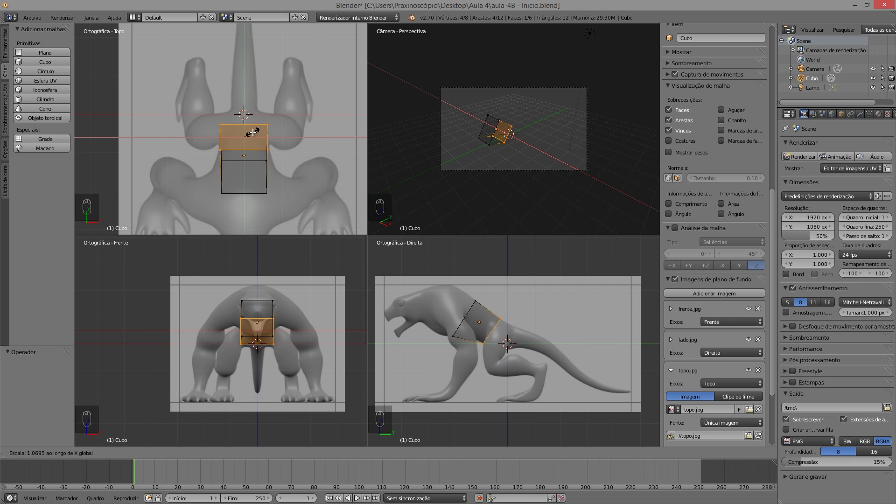
click(253, 133)
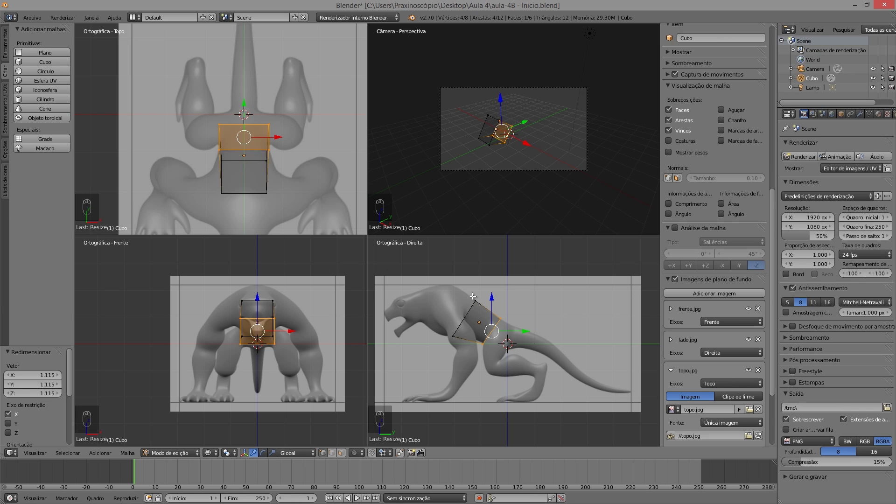
Box-select the cube's front face in the side view and scale it along X by about 1.71 to widen the chest
key(a)
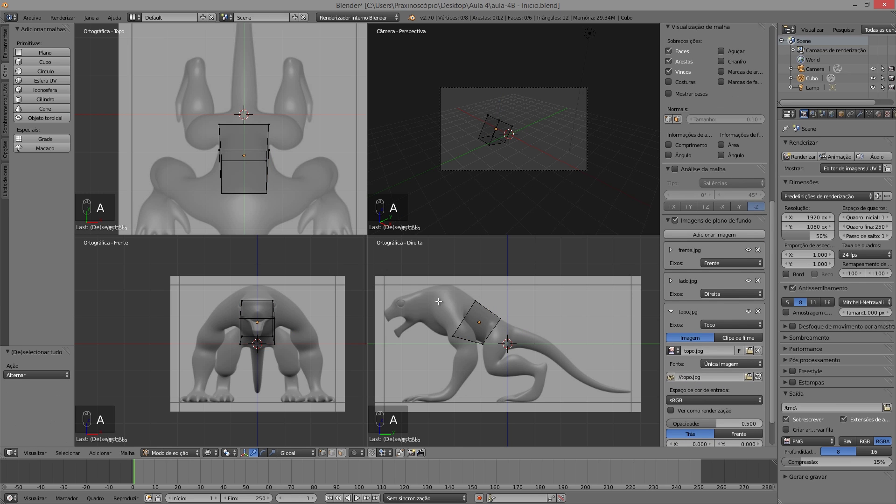
key(b)
drag(425, 275, 480, 347)
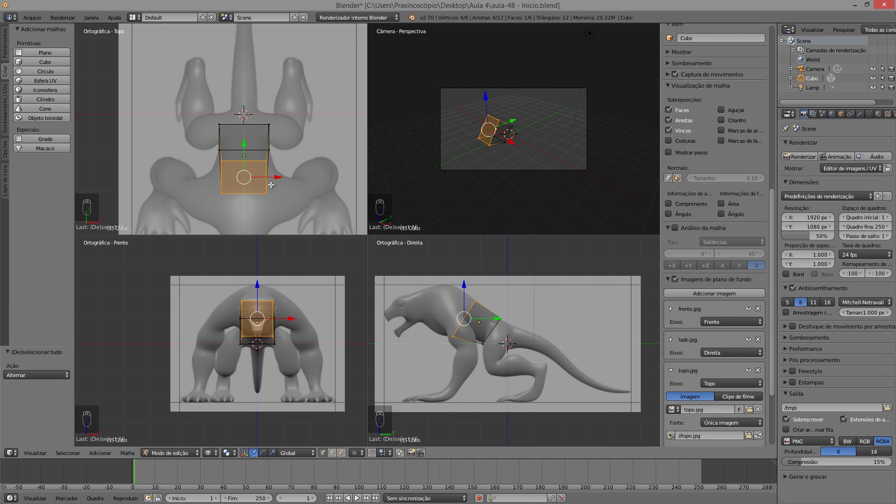
key(s)
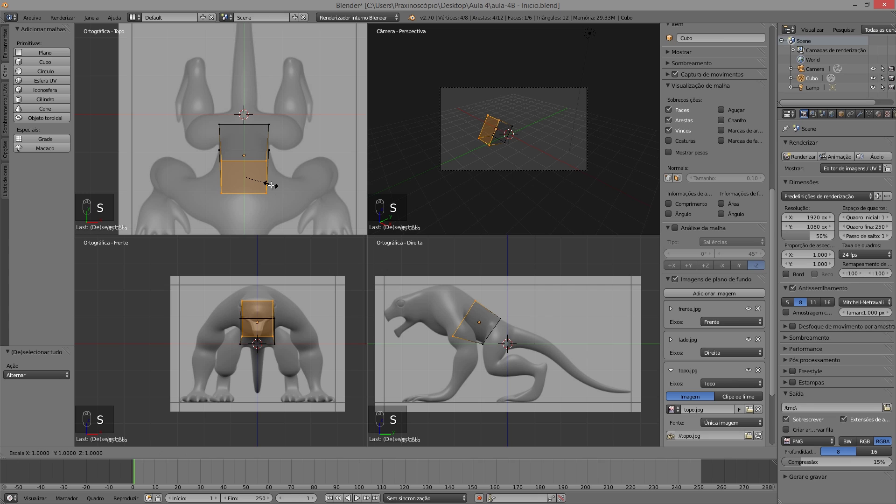
key(x)
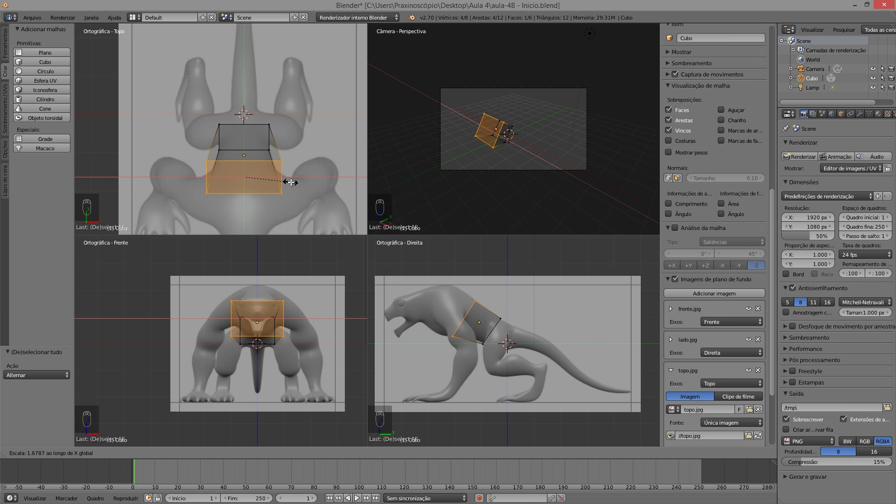
click(290, 182)
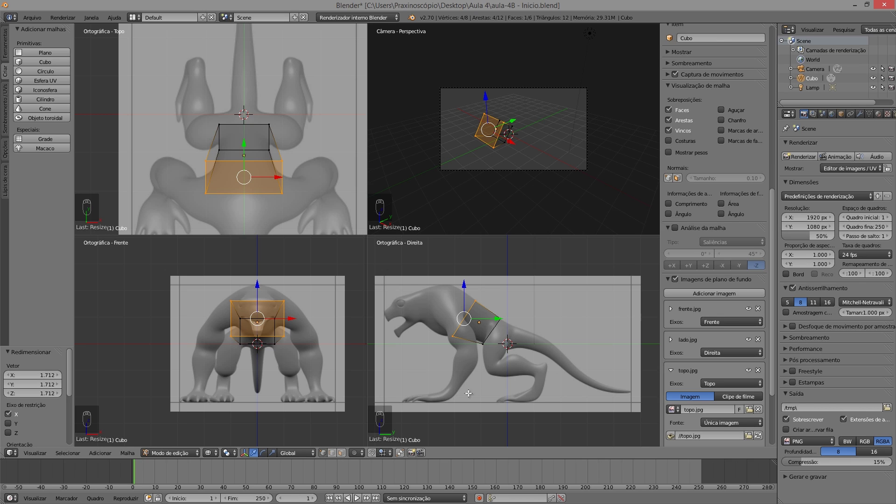
Switch to face selection and extrude the front face toward the head, about -1.27 along Y and 0.81 along Z
key(ctrl+Tab)
key(e)
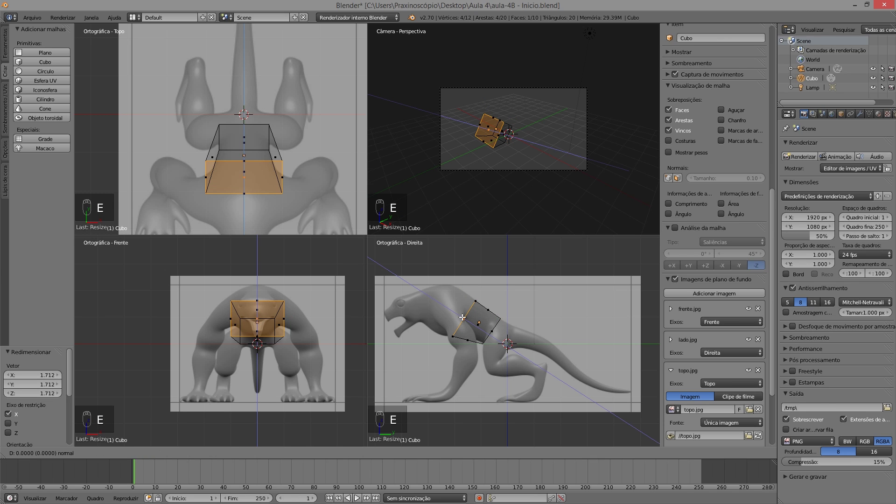
click(430, 299)
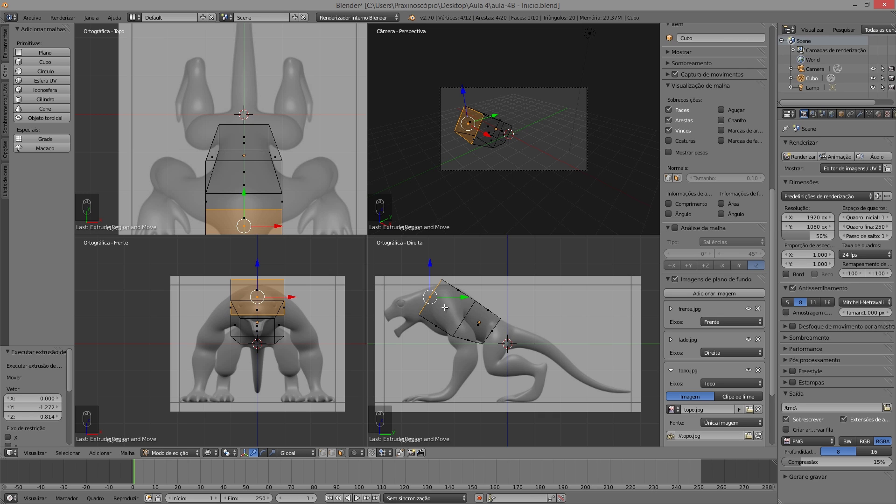
In vertex selection and the side view, move the extrusion's lower front vertices to the throat, about 0.08 along Y and -0.29 along Z
key(ctrl+alt+q)
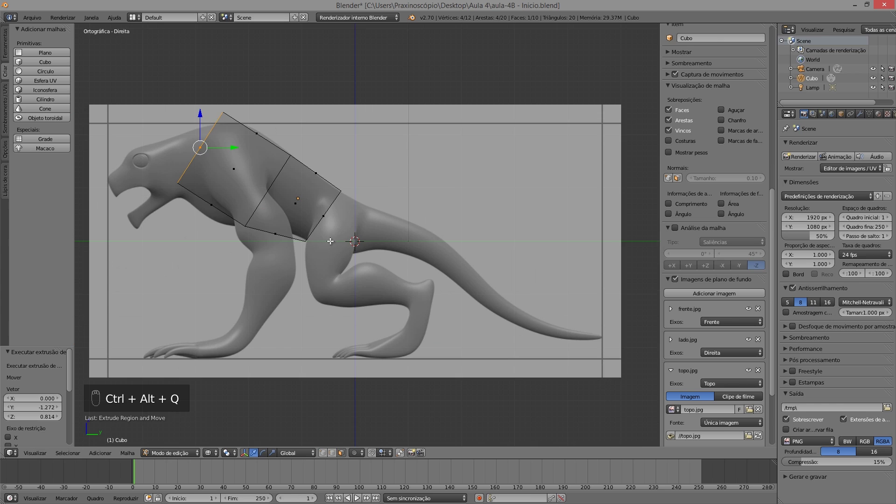
shift+middle_drag(260, 173, 375, 257)
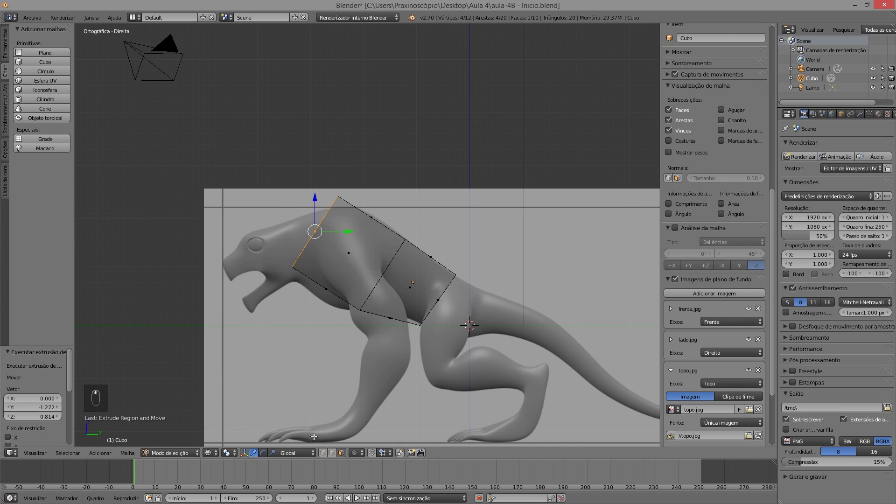
click(331, 453)
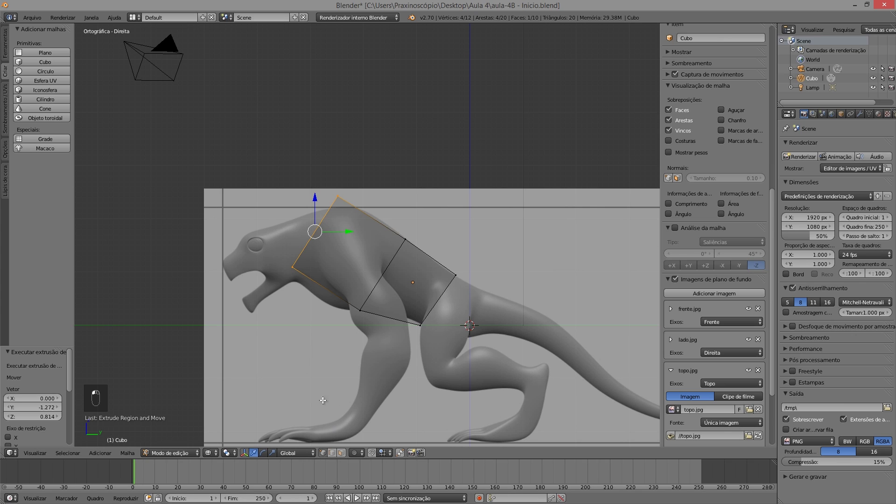
key(a)
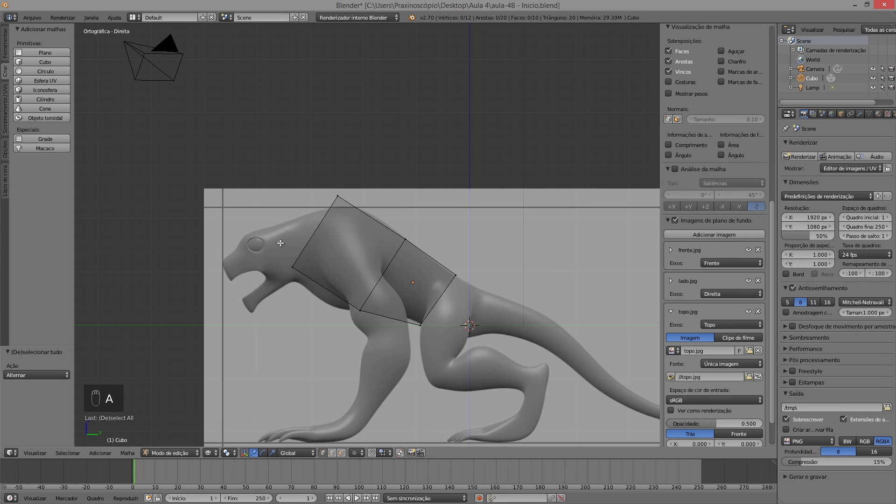
key(b)
drag(289, 238, 301, 278)
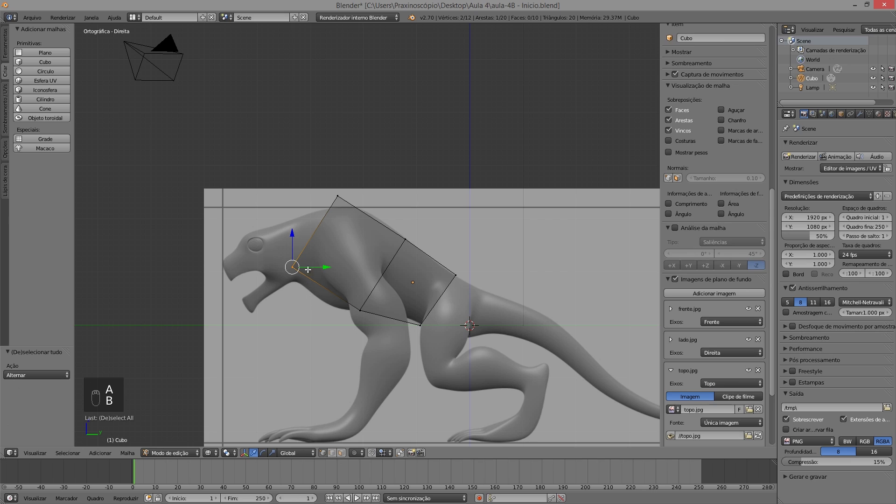
key(g)
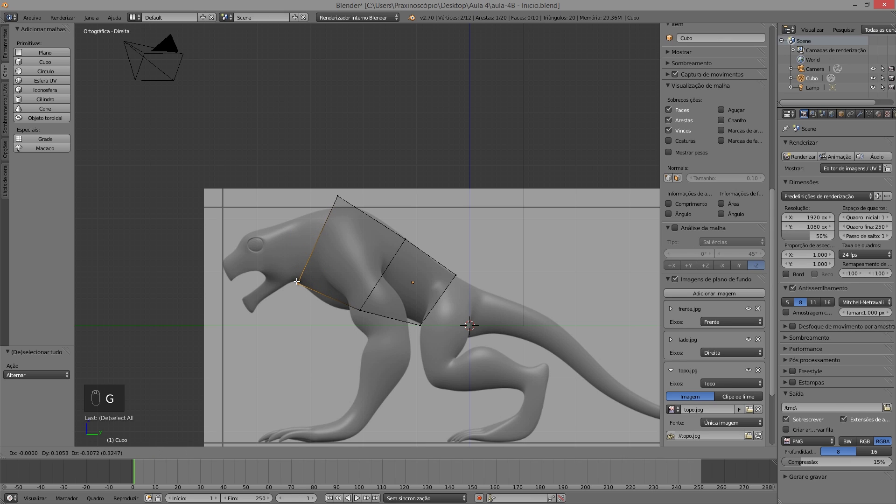
click(295, 282)
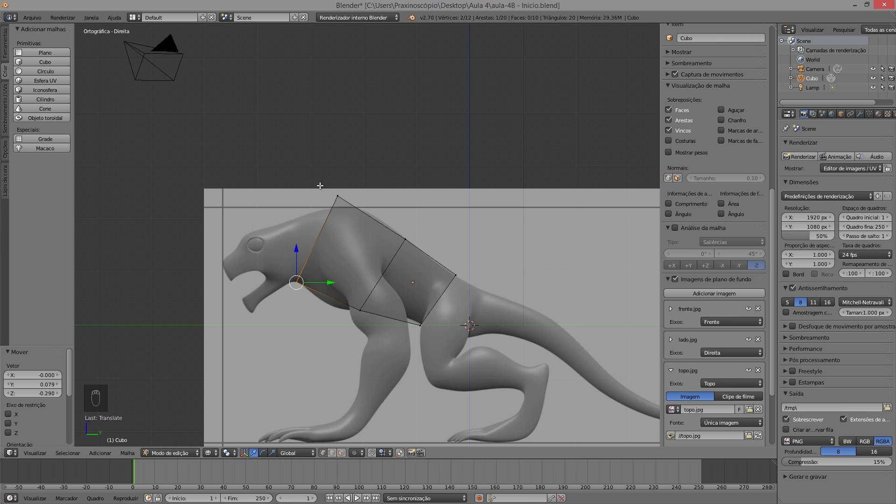
Box-select the extrusion's upper front vertices and move them to the nape, about -0.76 along Y and -0.41 along Z
key(a)
key(b)
drag(322, 179, 360, 213)
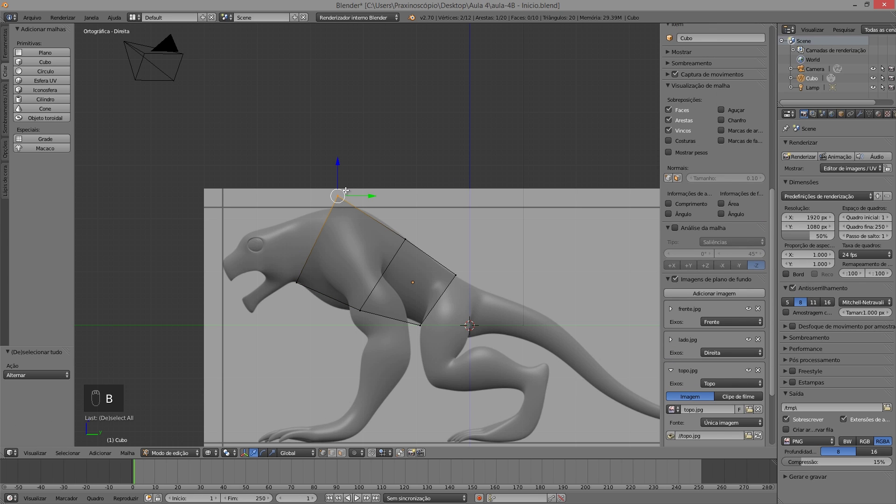
key(g)
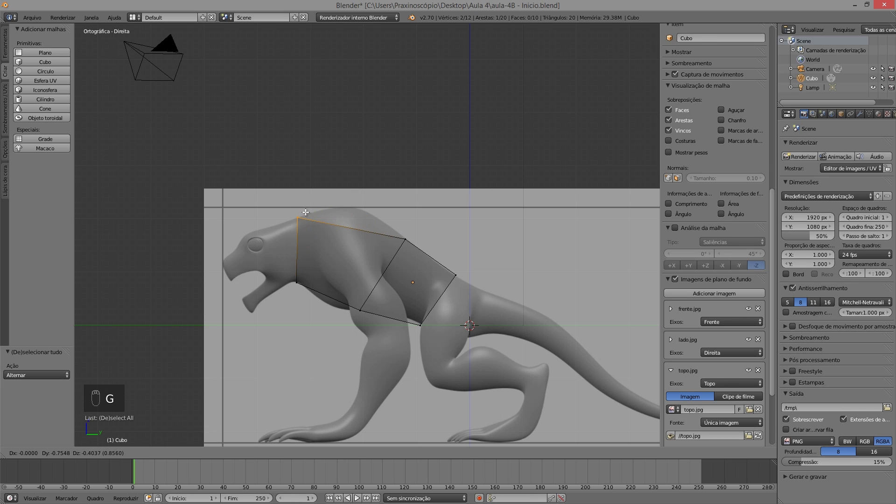
click(305, 212)
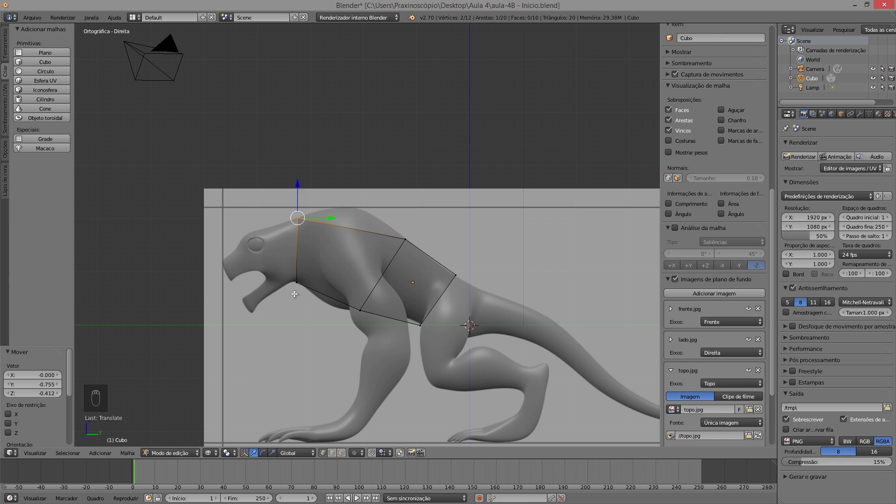
Reselect both lower front vertices at the throat and raise them about 0.02 along Z
key(a)
key(b)
drag(285, 294, 304, 275)
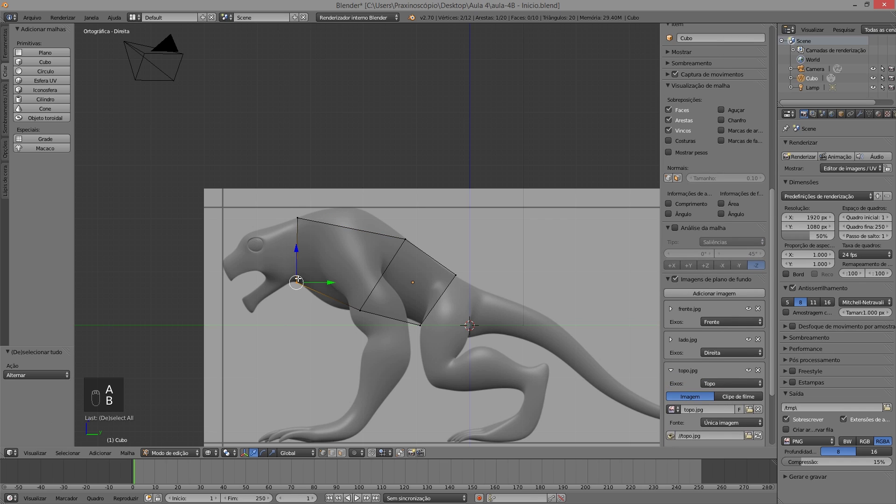
key(g)
click(297, 278)
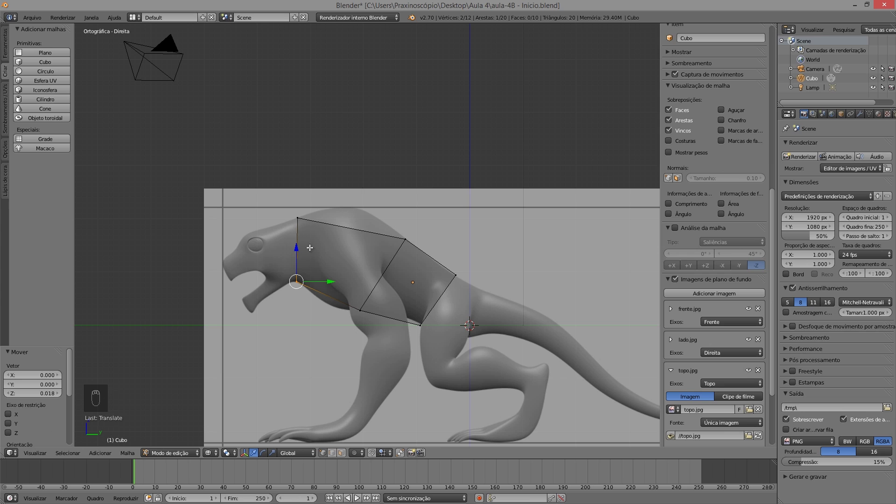
In the top view, box-select the four front-end vertices and scale them along X to about 0.578 to match the neck width
key(ctrl+alt+q)
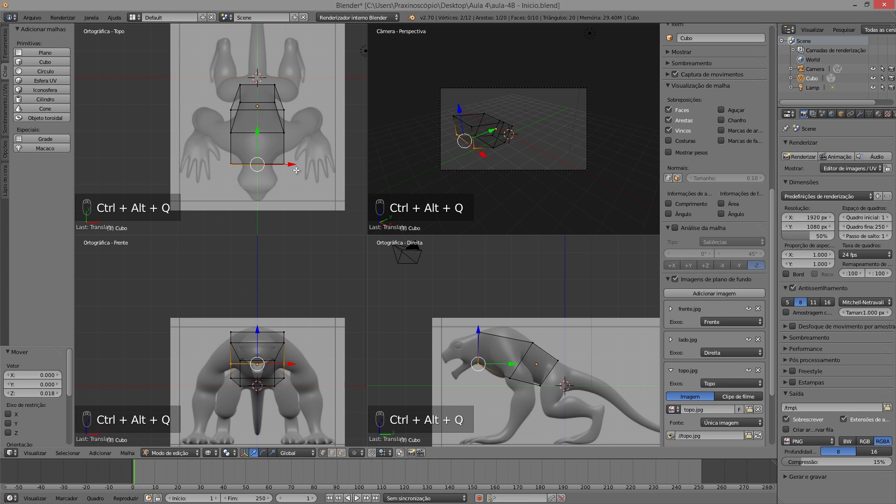
key(ctrl+alt+q)
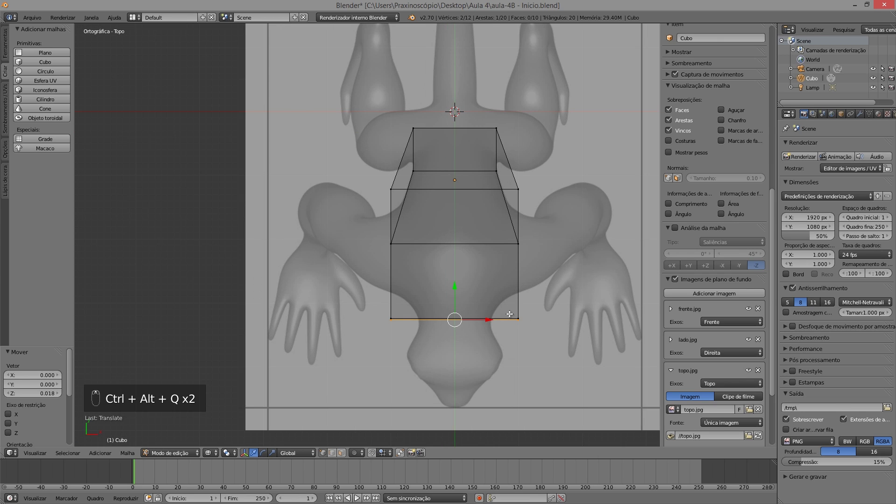
scroll(507, 313, up, 1)
shift+middle_drag(533, 347, 381, 286)
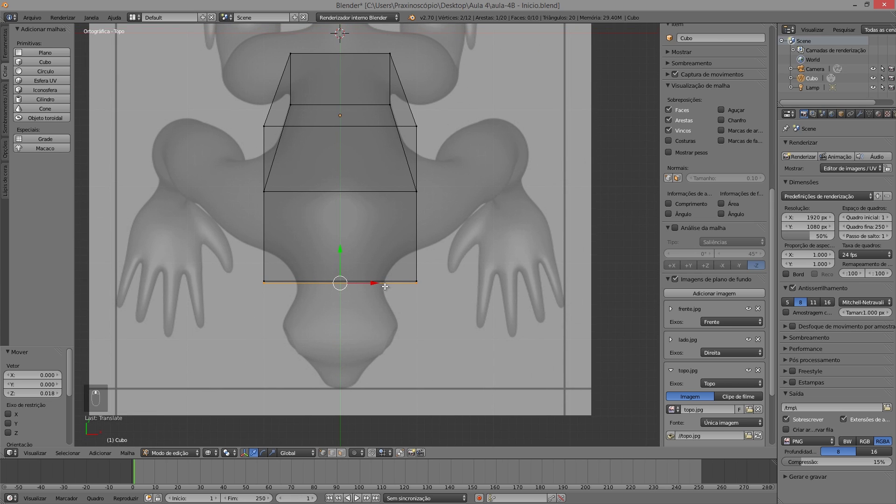
key(ctrl+alt+q)
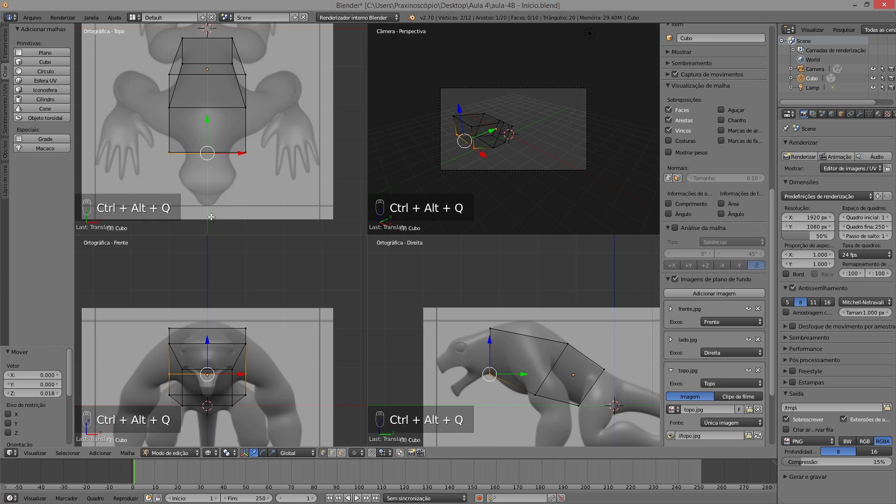
key(ctrl+alt+q)
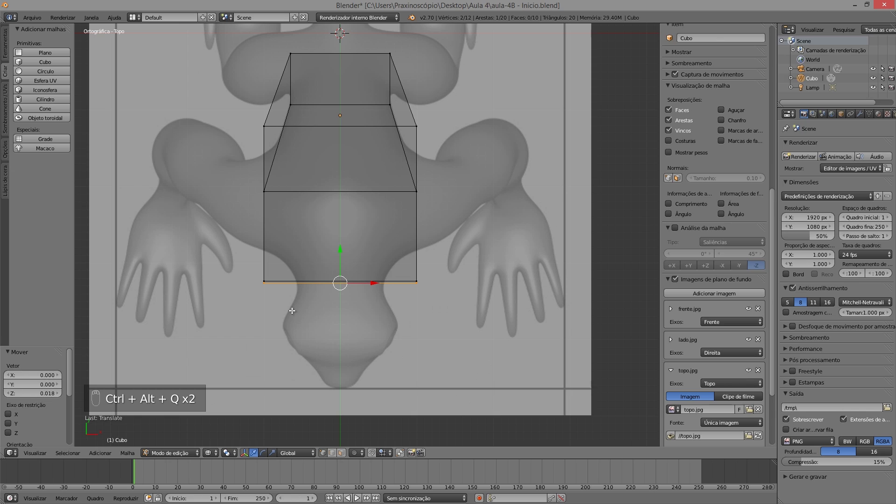
key(a)
key(b)
drag(222, 255, 475, 319)
key(s)
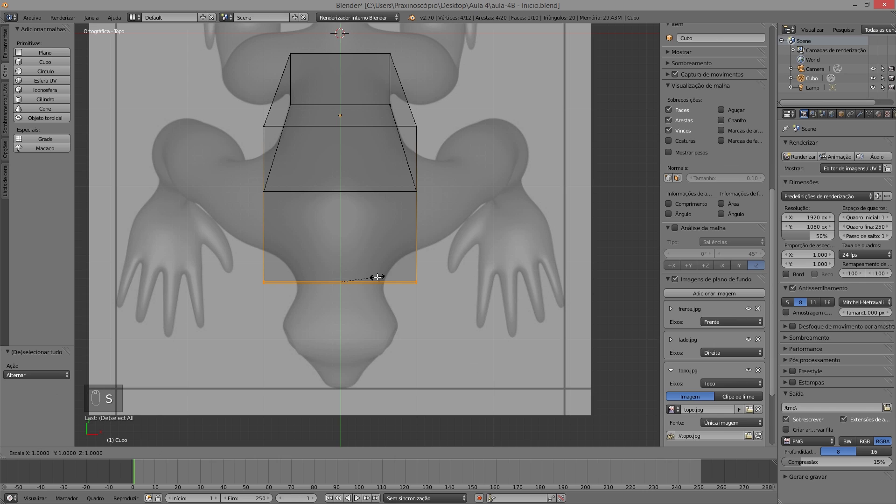
key(x)
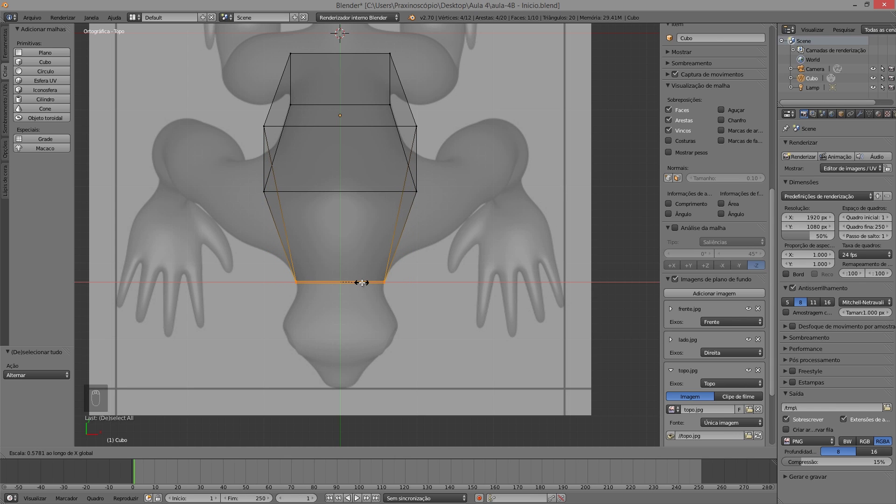
click(362, 281)
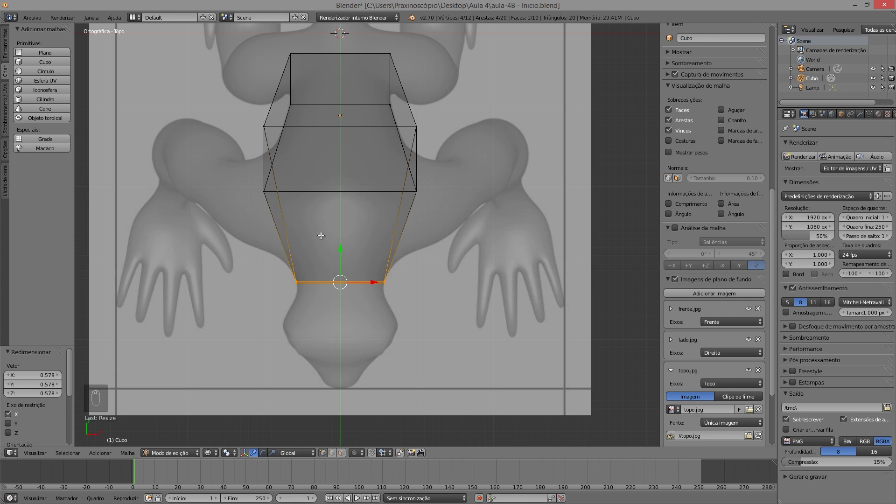
Examine the narrowed neck end against the side, front and top references and in the perspective view
key(ctrl+alt+q)
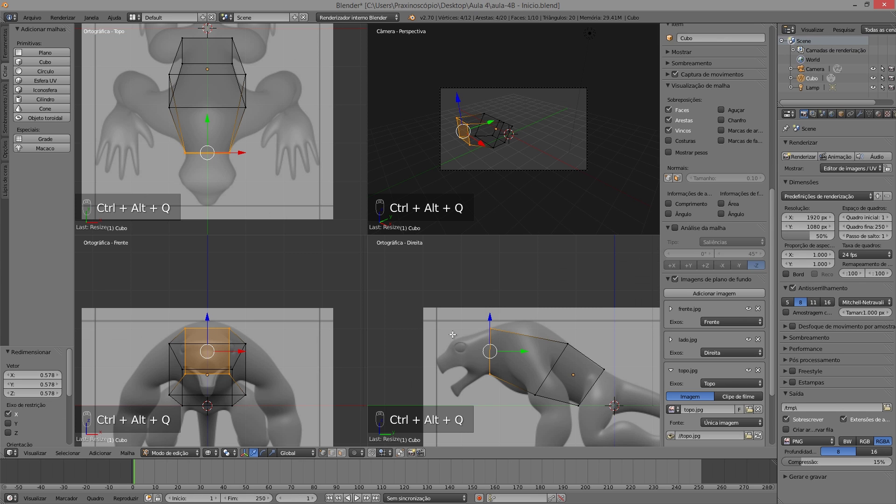
key(ctrl+alt+q)
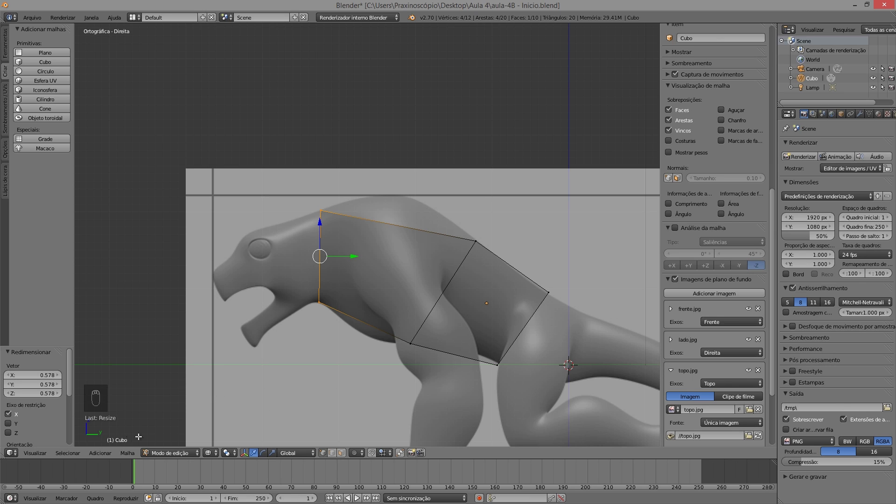
key(ctrl+alt+q)
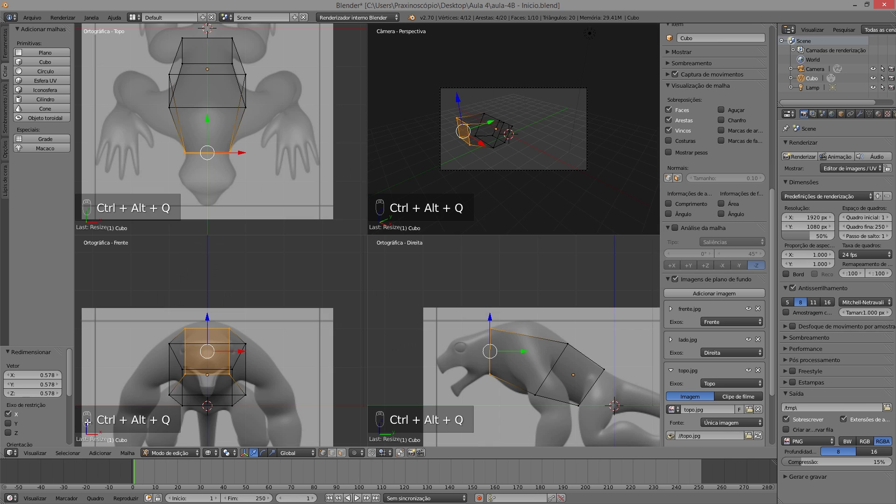
key(ctrl+alt+q)
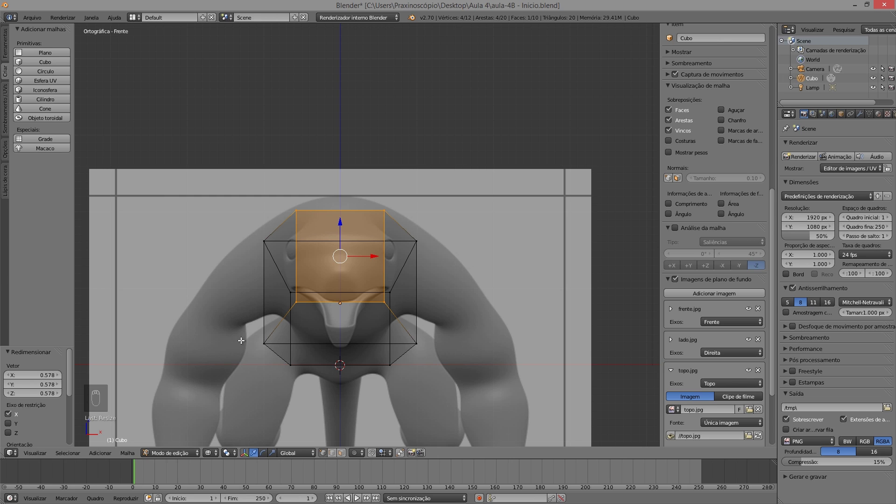
key(ctrl+alt+q)
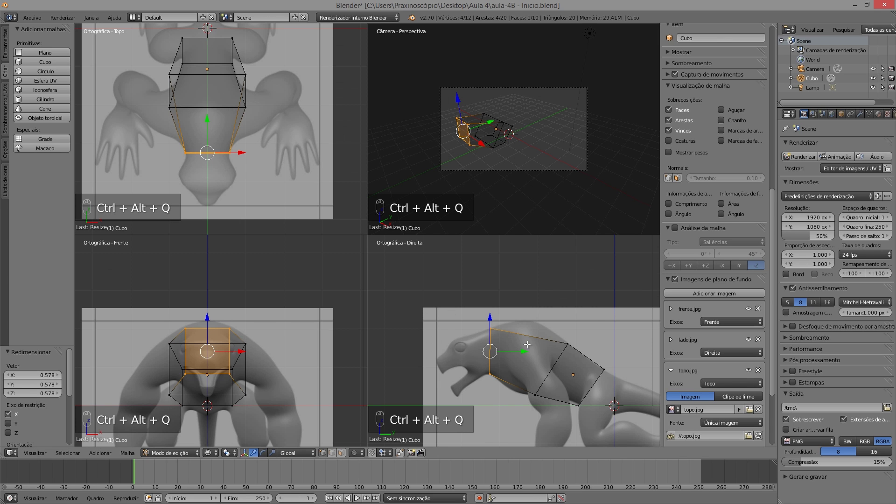
key(ctrl+alt+q)
key(ctrl+alt+q)
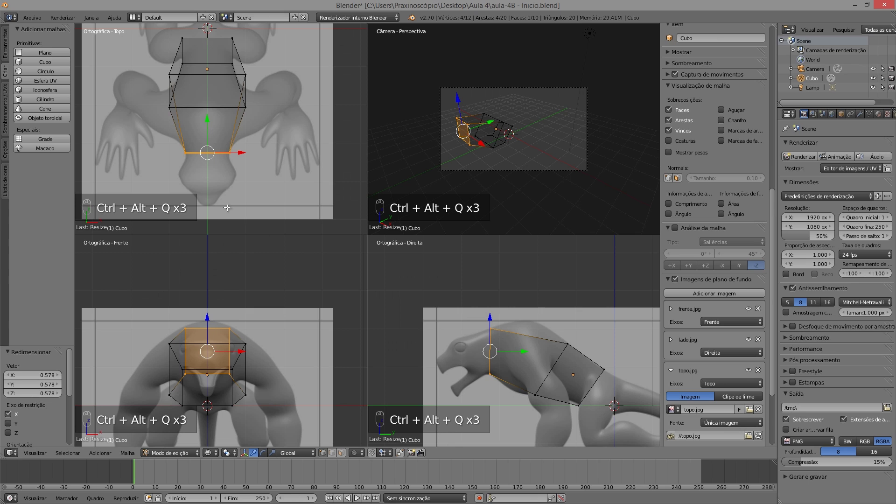
key(ctrl+alt+q)
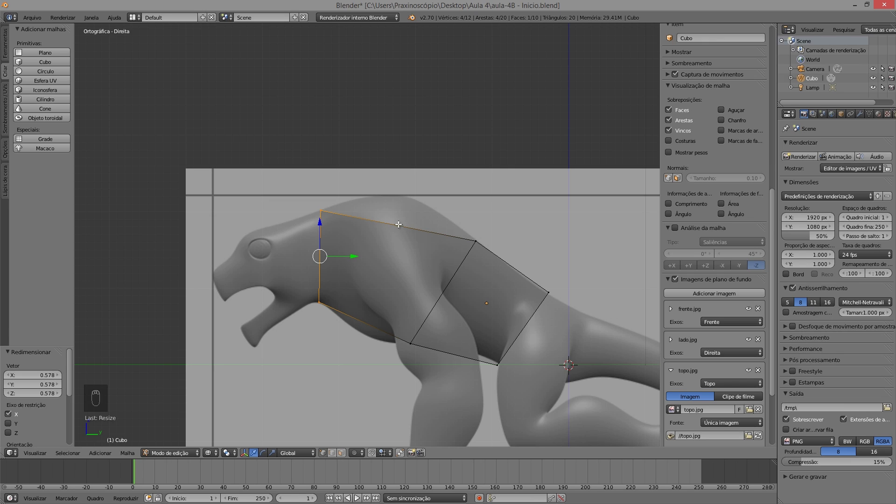
key(ctrl+alt+q)
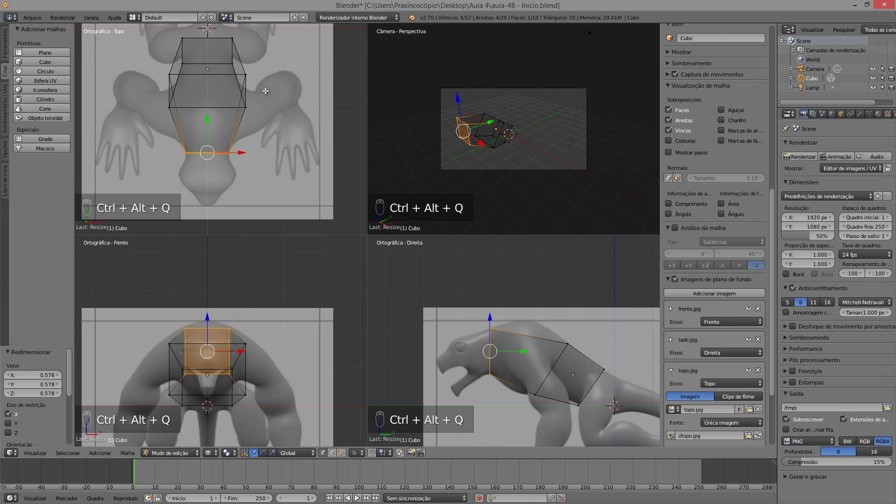
middle_drag(491, 120, 451, 134)
scroll(512, 166, up, 4)
scroll(474, 182, down, 3)
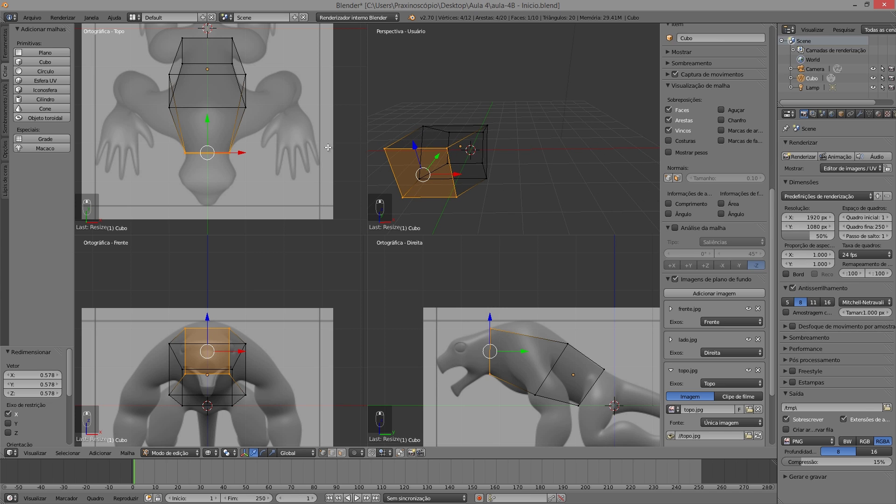
Add one loop cut around the middle of the shoulder section and scale the new loop uniformly to about 1.312
key(ctrl+r)
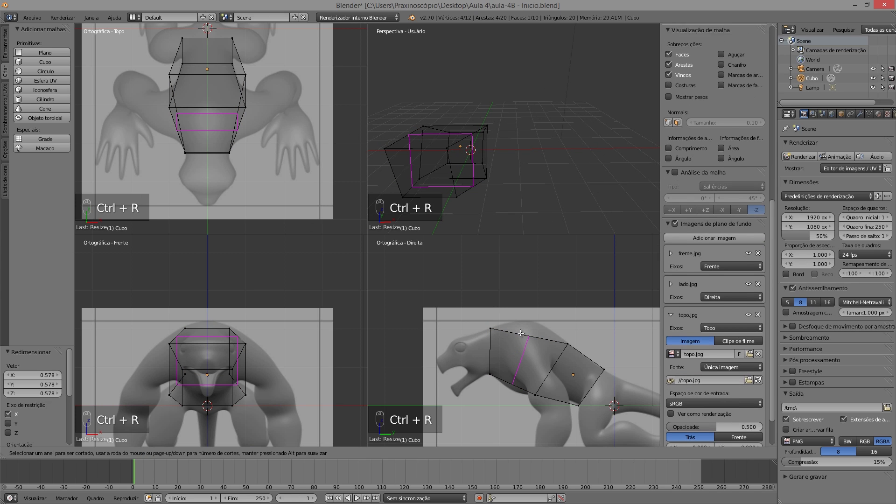
click(521, 337)
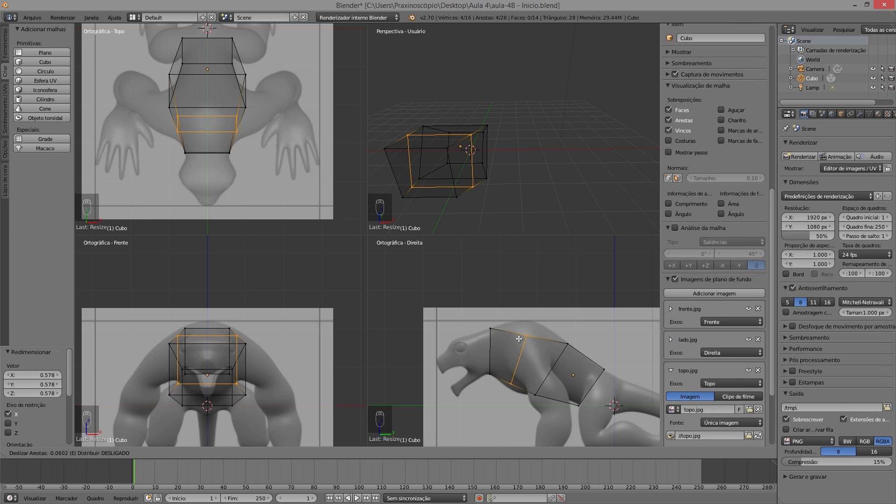
click(518, 339)
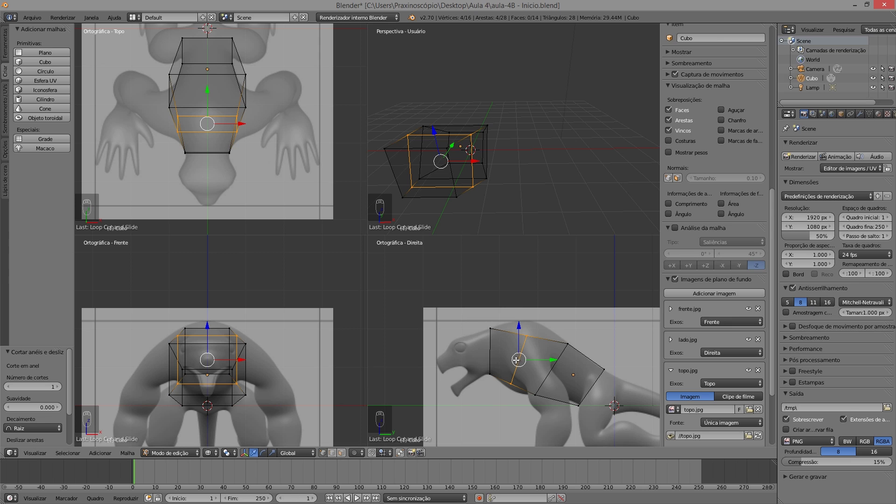
key(s)
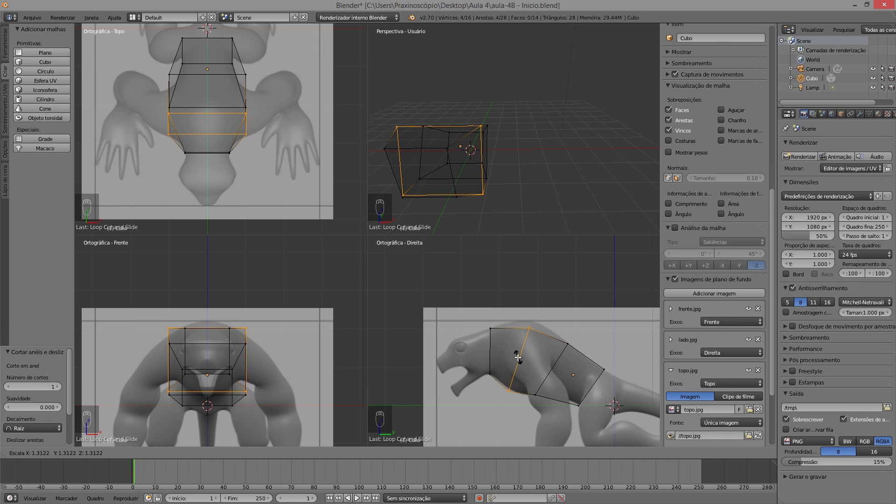
click(517, 357)
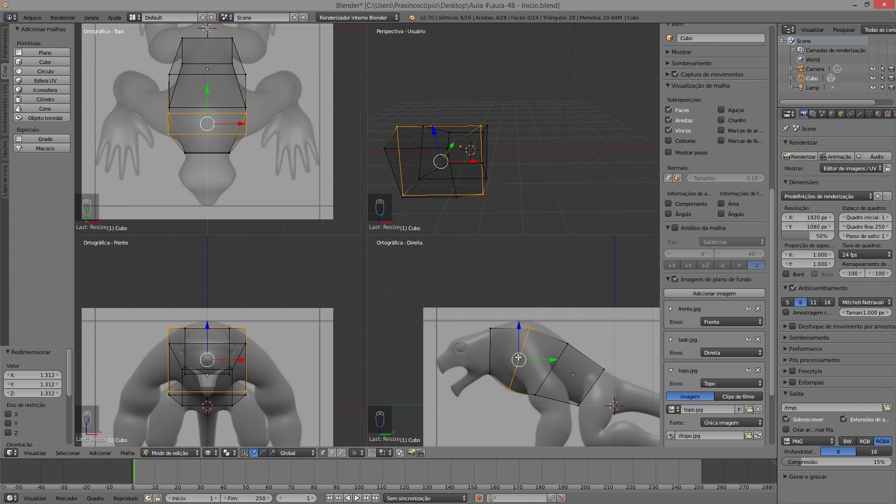
Move the shoulder loop about 0.059 along Y and 0.127 along Z, and scale it to about 1.11 to fit the back
scroll(528, 357, up, 4)
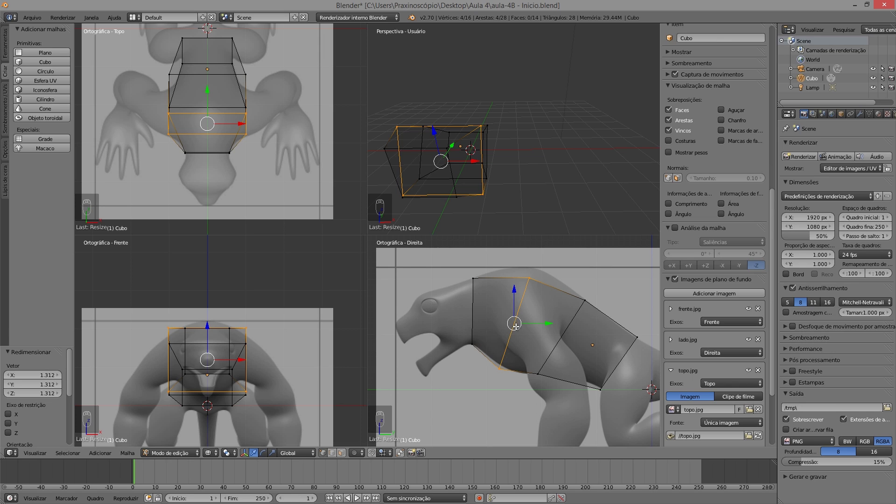
key(g)
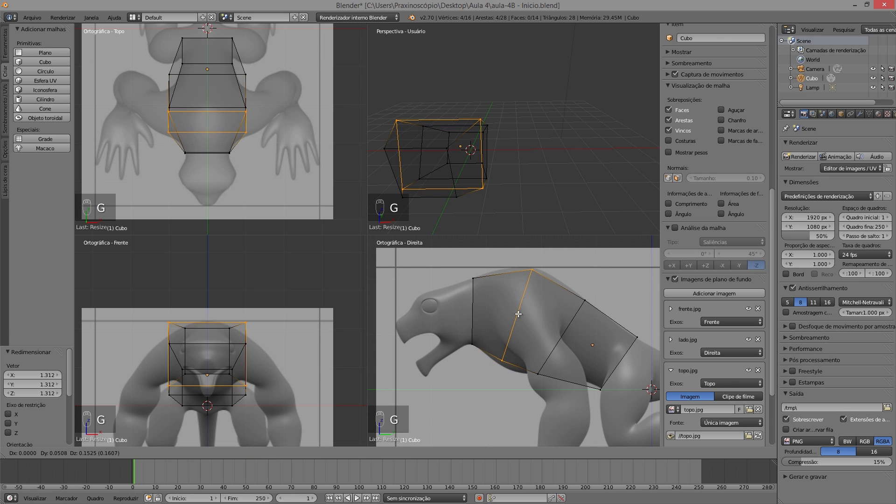
click(518, 315)
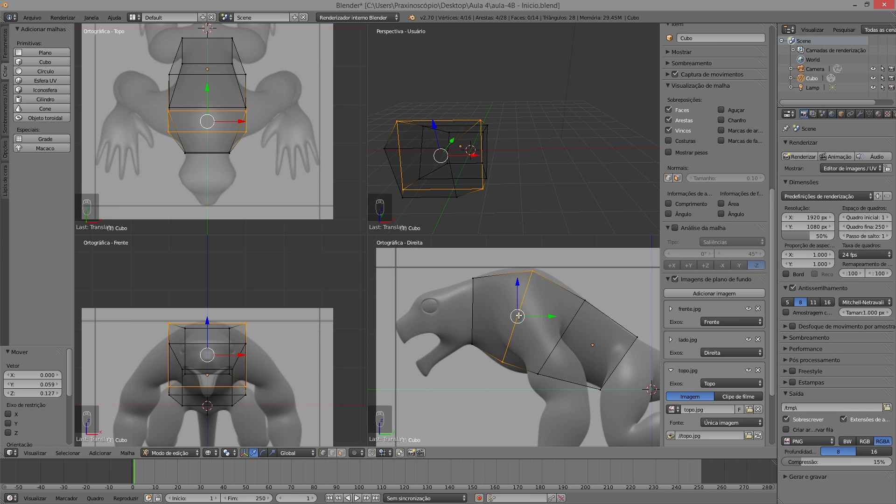
key(s)
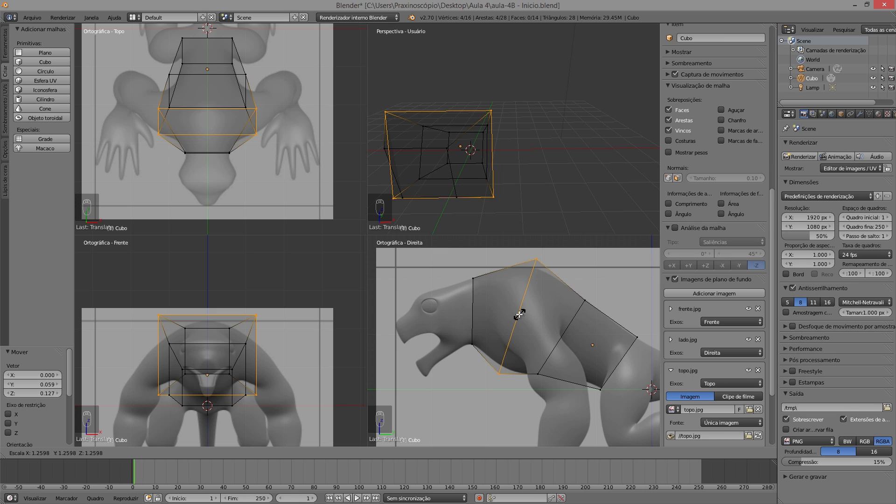
click(517, 312)
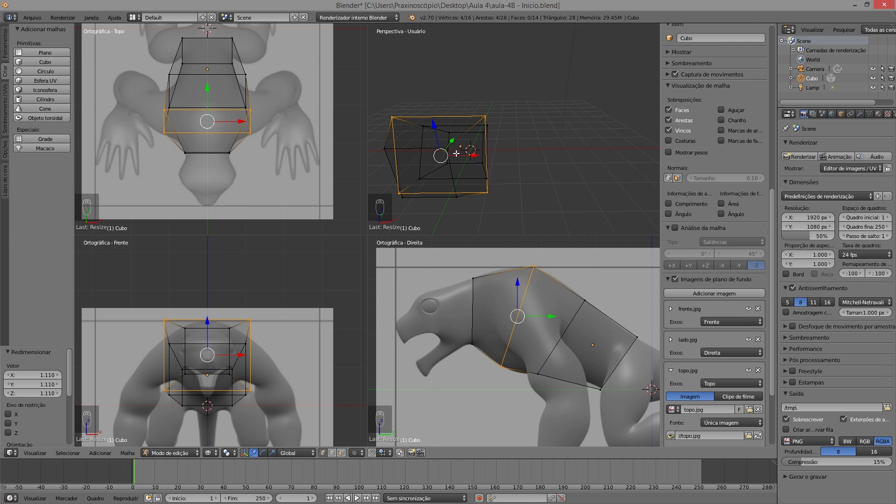
In a single perspective view, switch to solid shading and face selection, and select the rear face of the torso
key(ctrl+alt+q)
mouse_move(422, 260)
middle_down()
mouse_move(364, 287)
mouse_move(329, 229)
mouse_move(335, 247)
middle_up()
key(z)
mouse_move(396, 257)
middle_down()
mouse_move(330, 246)
mouse_move(392, 210)
mouse_move(387, 261)
mouse_move(360, 296)
mouse_move(457, 233)
mouse_move(373, 279)
mouse_move(346, 313)
mouse_move(508, 334)
mouse_move(534, 308)
mouse_move(434, 358)
mouse_move(496, 326)
mouse_move(368, 362)
mouse_move(293, 332)
mouse_move(331, 422)
middle_up()
click(343, 453)
middle_drag(394, 266, 405, 301)
right_click(394, 274)
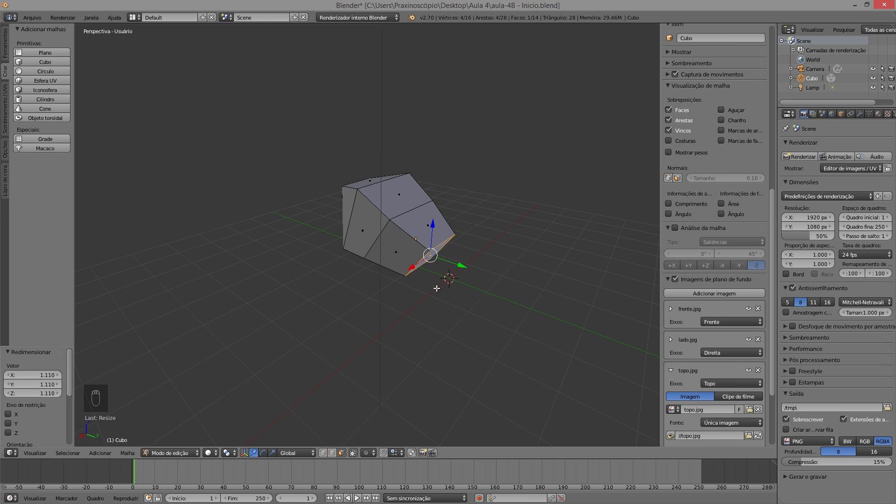
In the side view, extrude the rear face toward the tail, about 0.739 along Y and -0.521 along Z
scroll(424, 287, down, 3)
scroll(424, 286, up, 3)
scroll(422, 290, down, 3)
scroll(424, 292, up, 4)
middle_drag(421, 296, 449, 292)
middle_drag(501, 307, 498, 329)
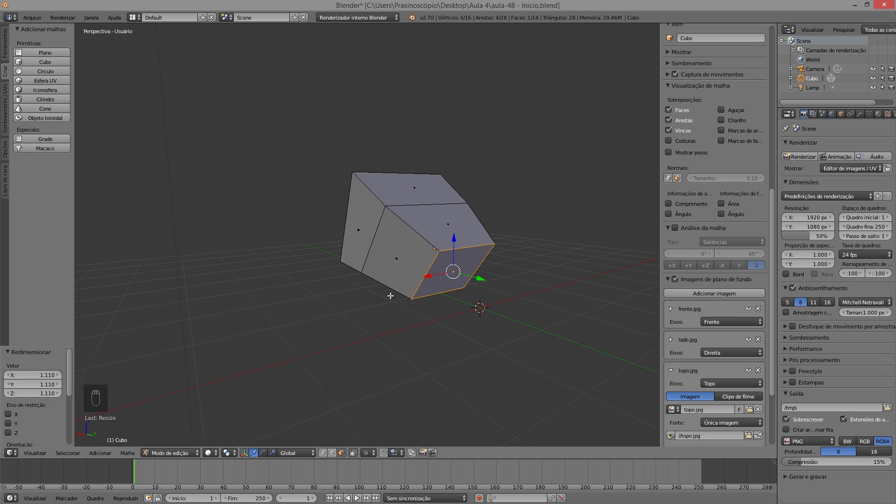
middle_drag(390, 295, 399, 280)
key(ctrl+alt+q)
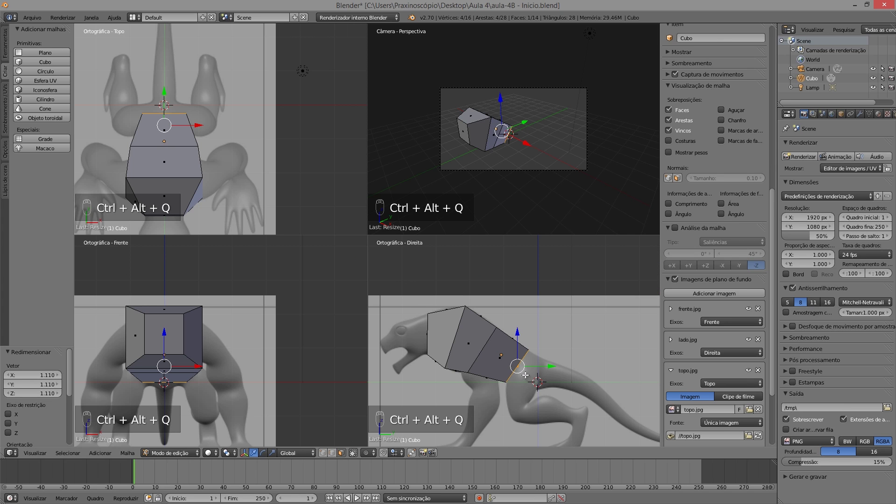
key(ctrl+alt+q)
scroll(450, 335, up, 2)
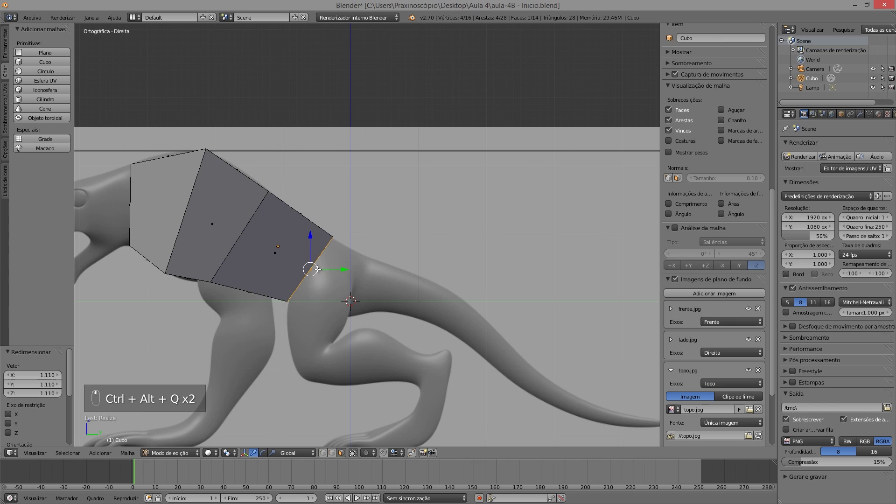
key(e)
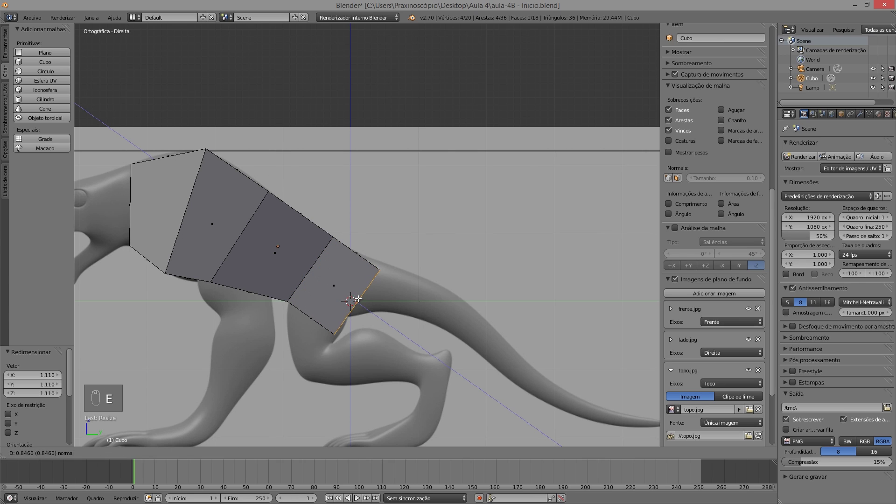
click(362, 299)
Scale the extruded rear face to about 0.596 and move it about 0.089 along Y and 0.144 along Z, then return to quad view
key(s)
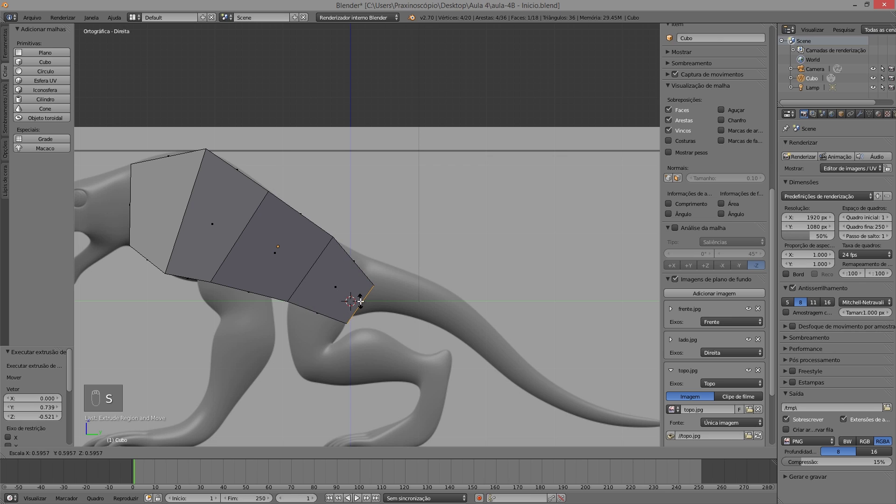
click(357, 304)
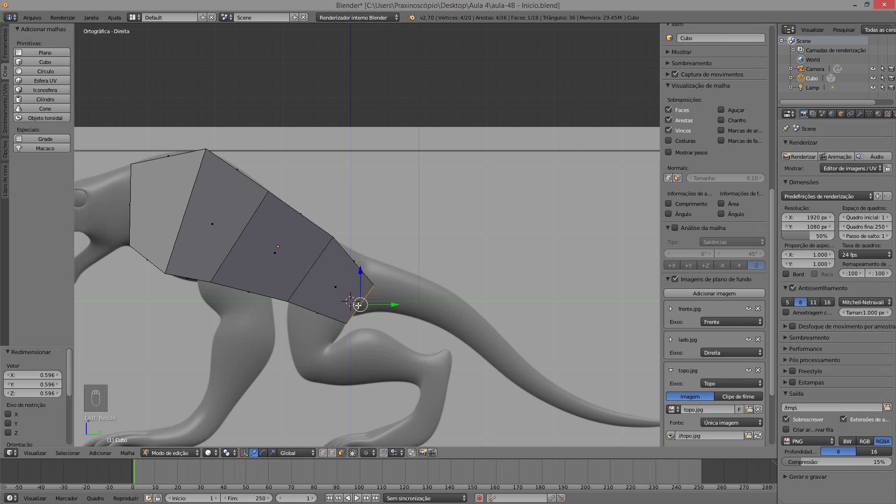
key(g)
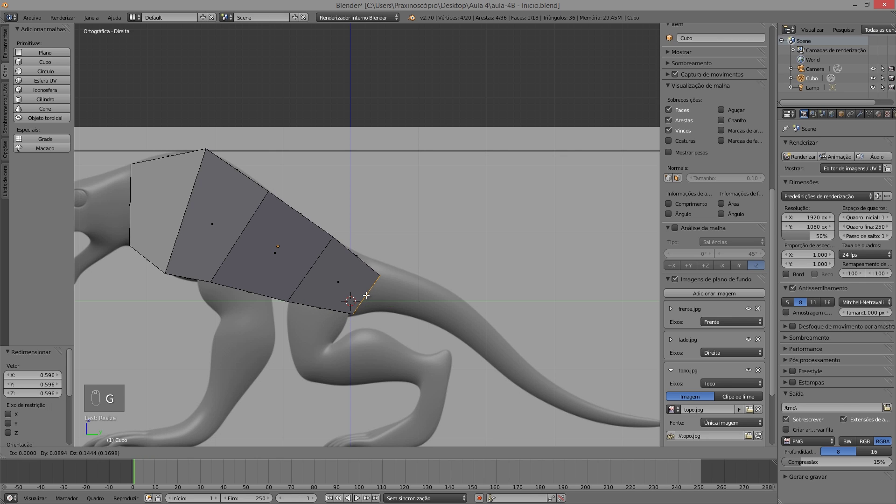
click(367, 295)
scroll(366, 269, down, 4)
key(ctrl+alt+q)
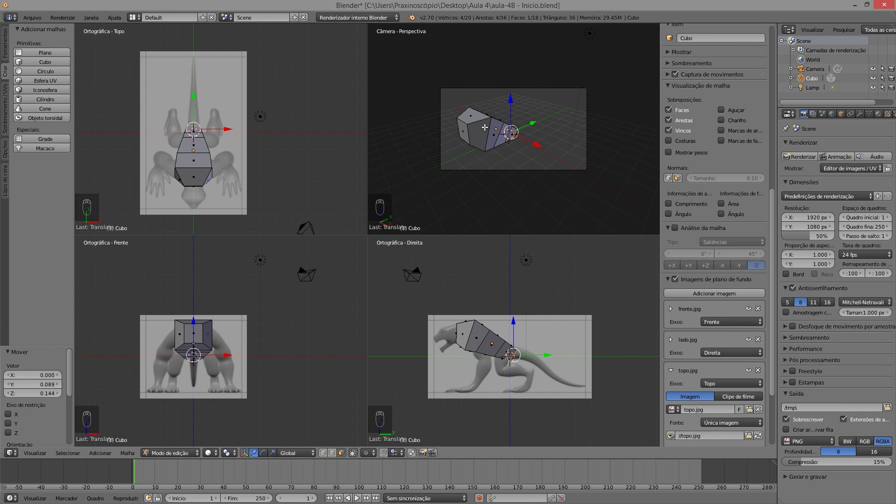
Try moving the torso's rear face freely in the side view and the perspective view, undoing each move
scroll(537, 367, up, 2)
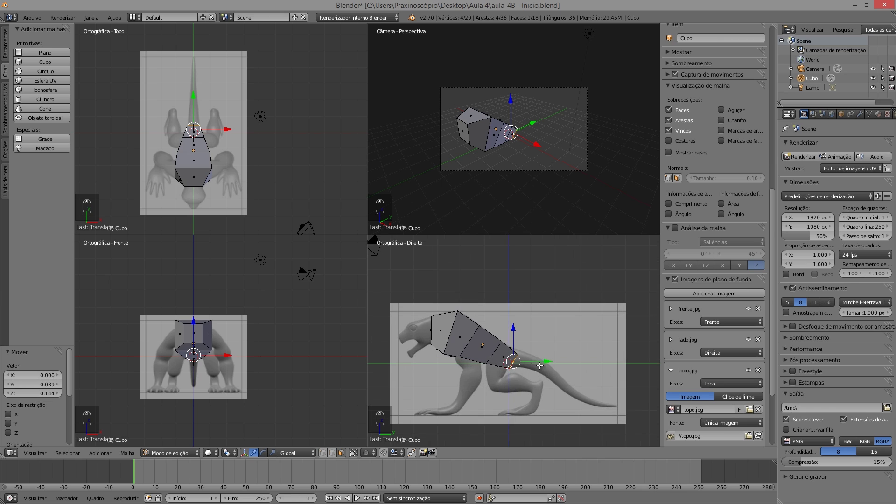
key(g)
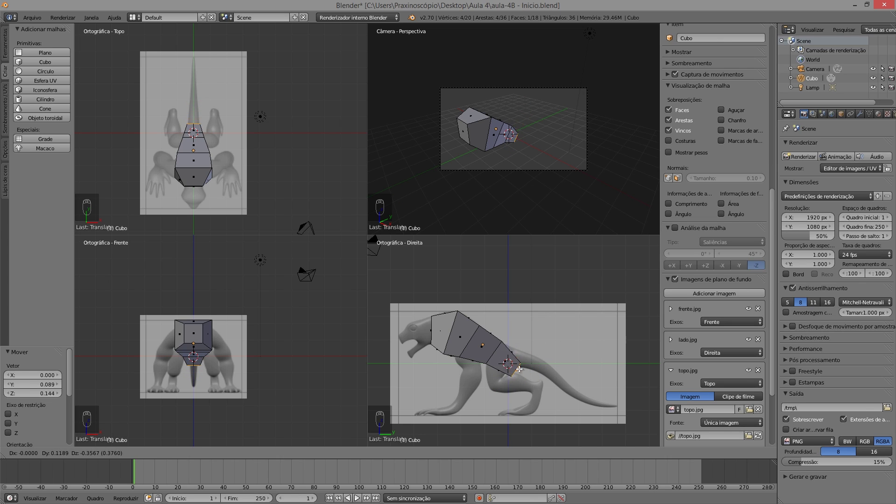
click(520, 365)
key(ctrl+z)
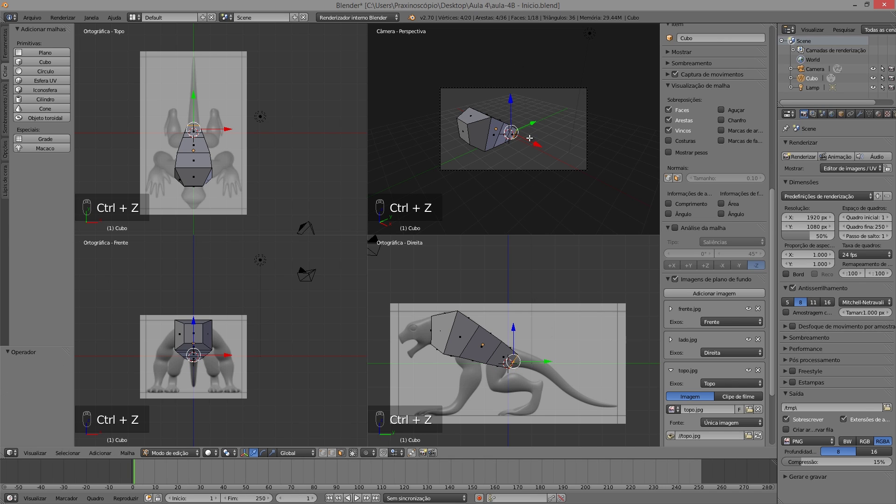
key(g)
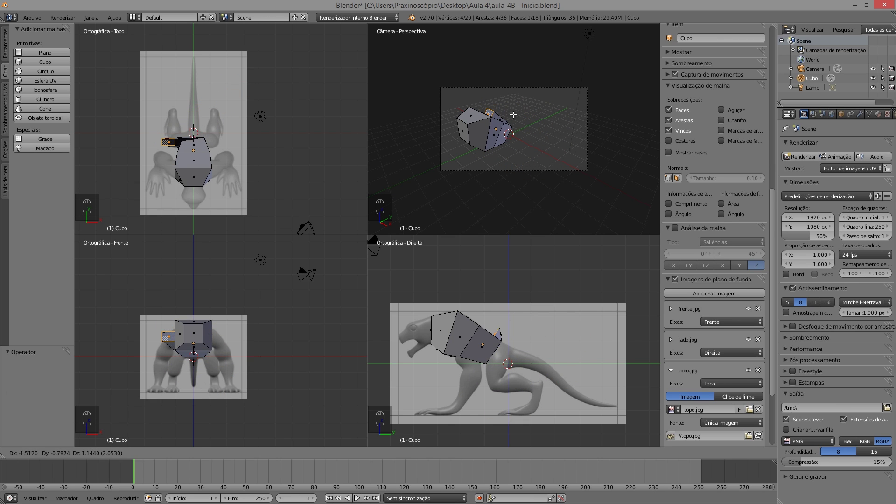
click(541, 172)
key(ctrl+z)
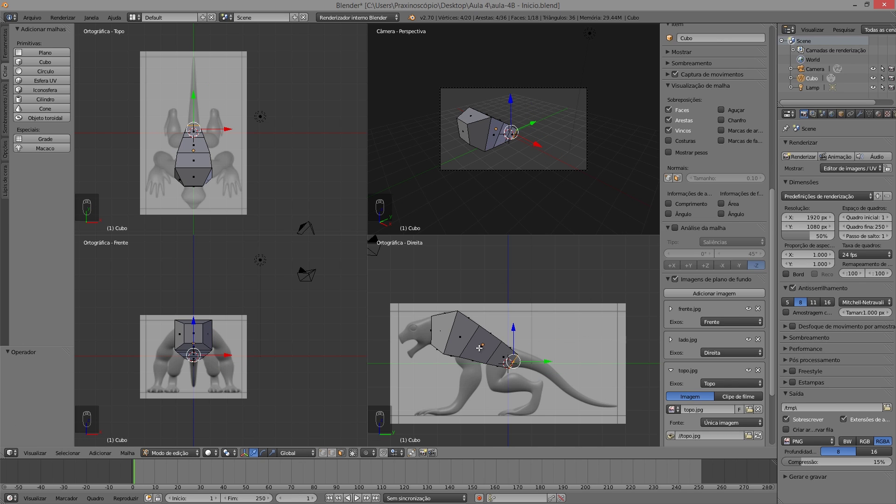
Add one lengthwise loop cut halfway up the torso's sides and another along its vertical centre plane
key(Tab)
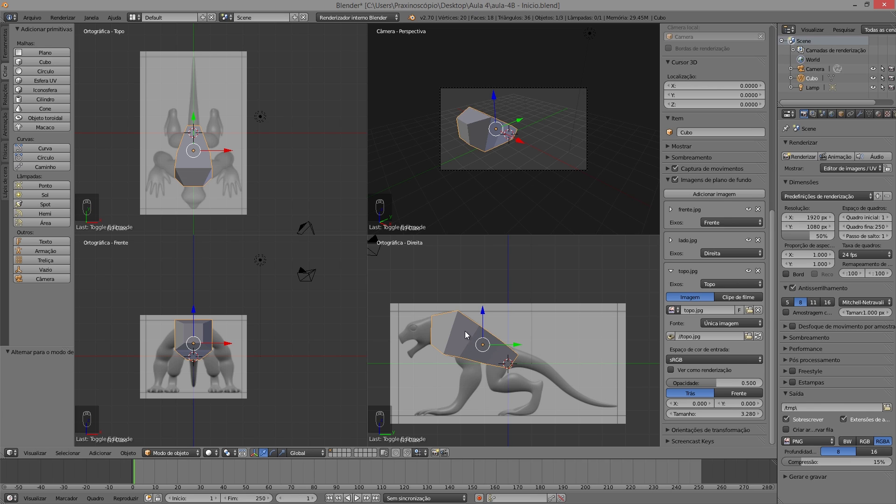
key(Tab)
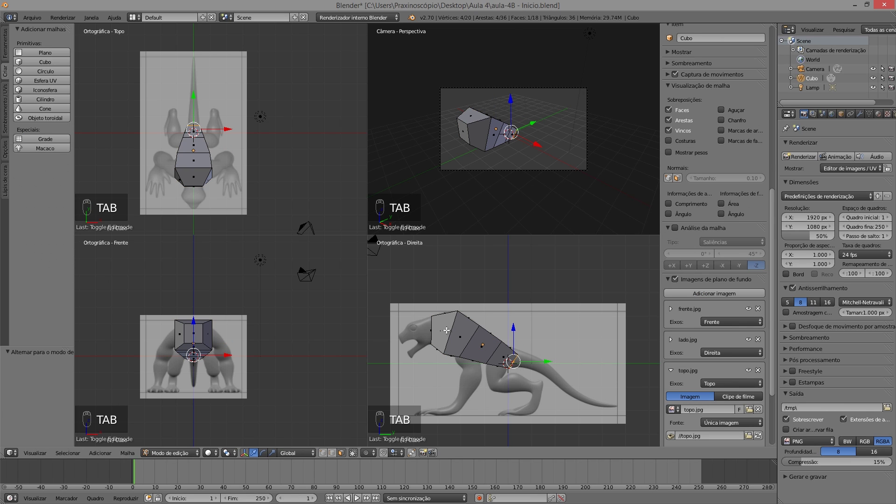
key(ctrl+r)
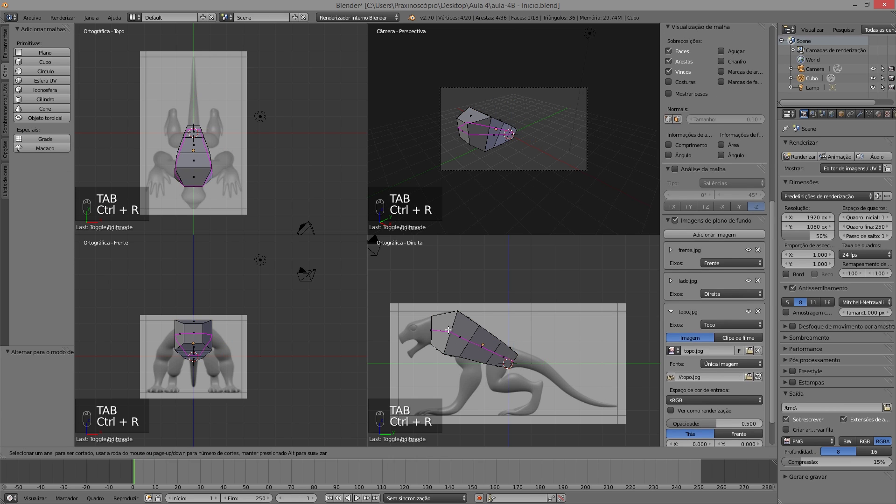
click(448, 331)
click(448, 331)
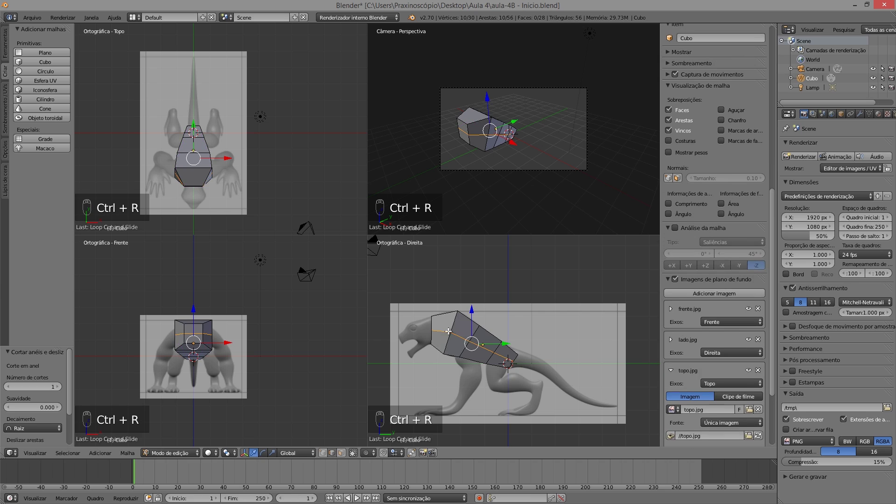
key(ctrl+r)
click(193, 332)
click(194, 332)
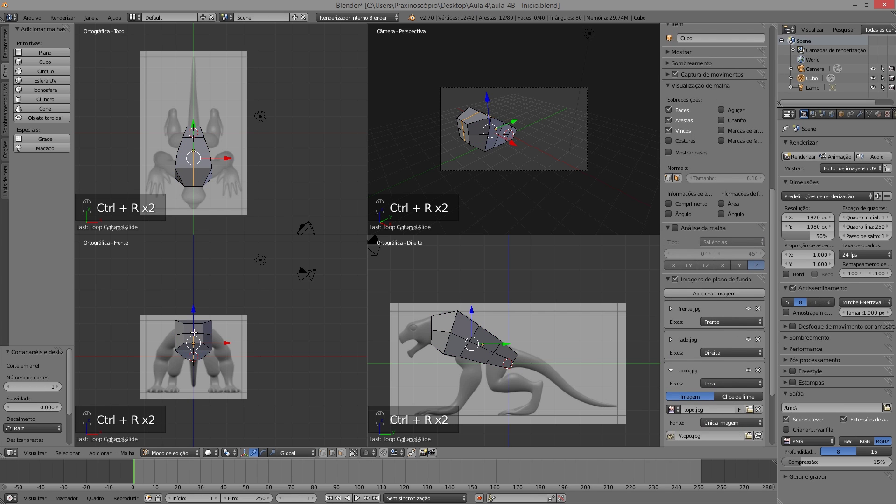
Select both lengthwise centre loops of the torso and scale them uniformly to about 1.132
alt+shift+click(198, 332)
key(s)
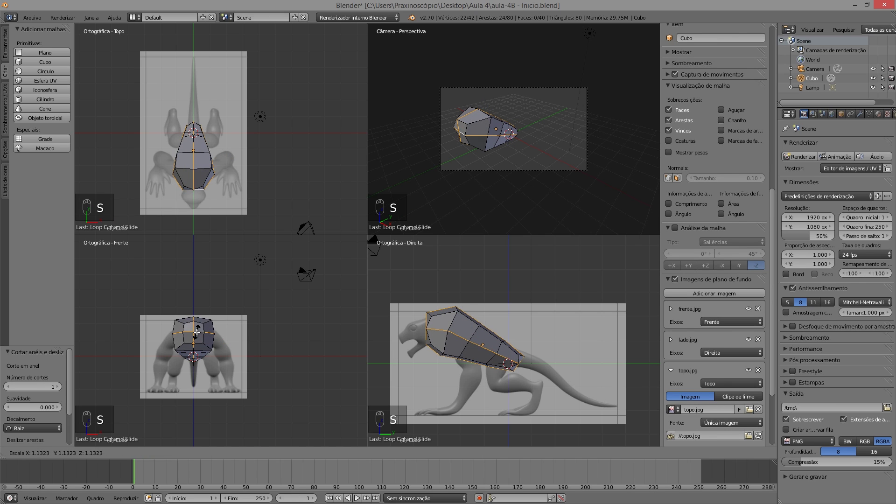
click(196, 332)
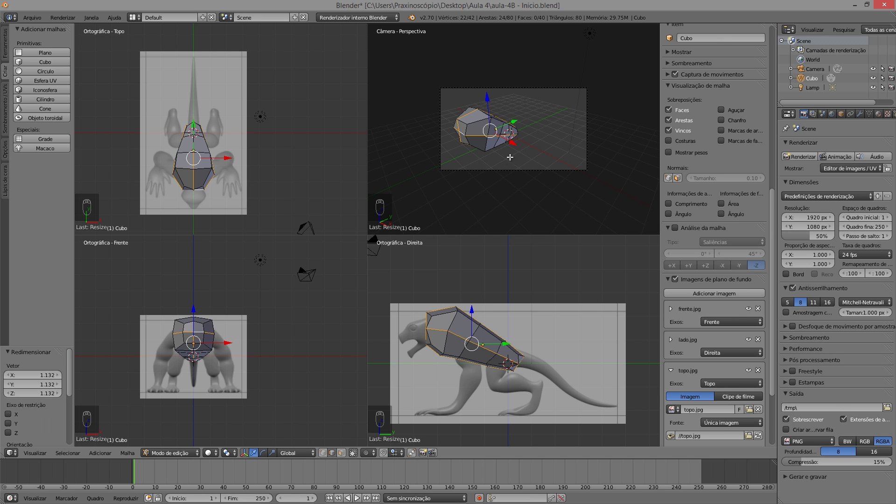
In a single perspective view, undo the scaling of the lengthwise loops and both loop cuts
key(ctrl+alt+q)
middle_drag(348, 265, 398, 252)
key(ctrl+z)
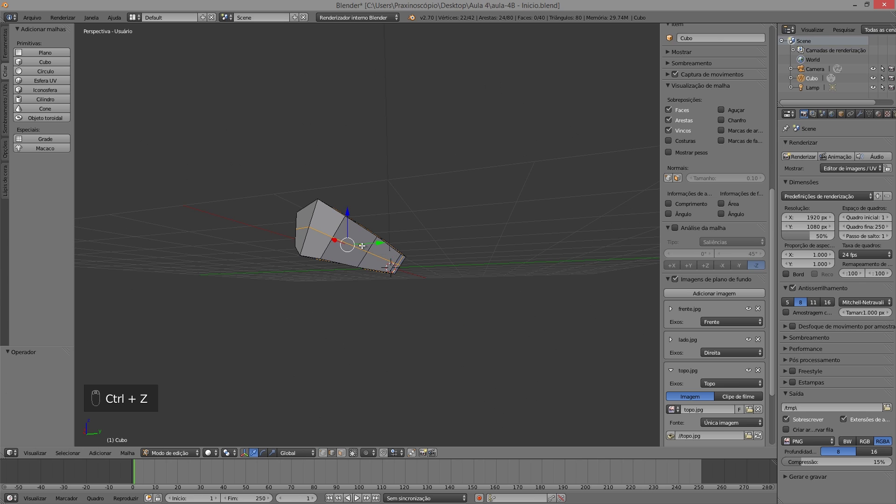
key(ctrl+z)
key(ctrl+z)
key(ctrl+z)
key(ctrl+z)
middle_drag(348, 224, 326, 233)
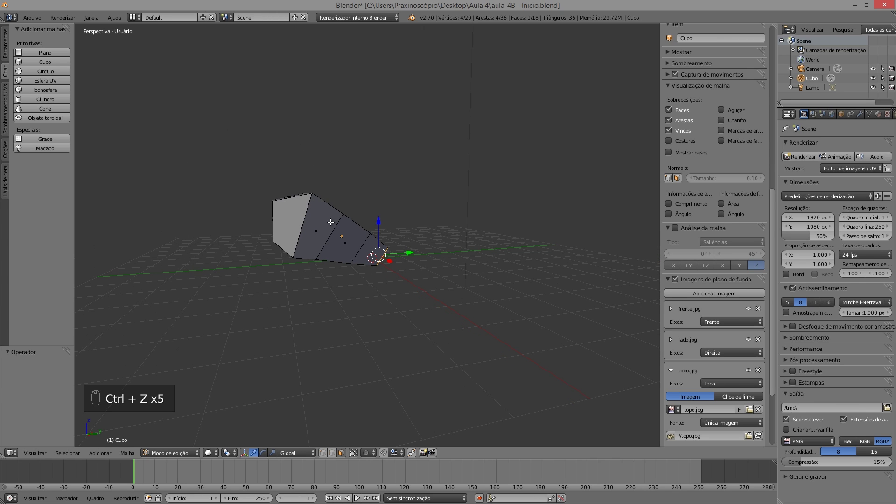
Redo both lengthwise loop cuts and their scaling, and switch to vertex selection
key(ctrl+shift+z)
key(ctrl+shift+z)
key(ctrl+shift+z)
key(ctrl+shift+z)
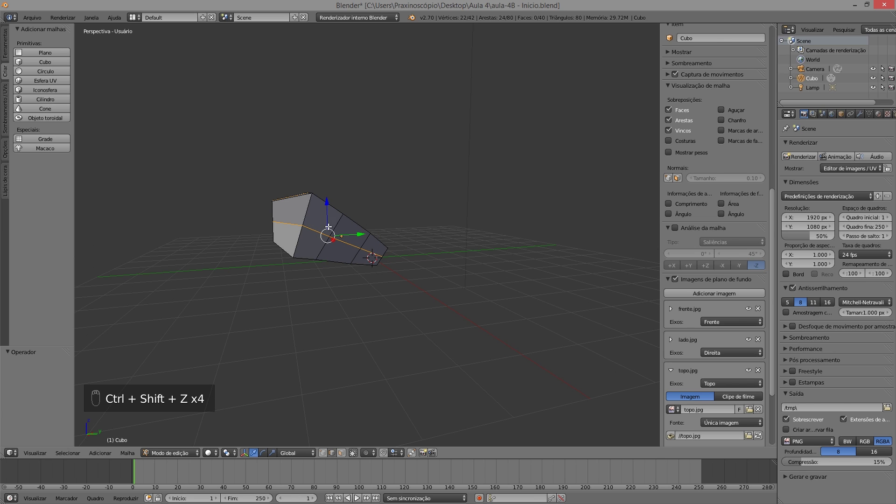
key(ctrl+shift+less)
key(ctrl+shift+z)
key(ctrl+shift+z)
middle_drag(326, 227, 338, 252)
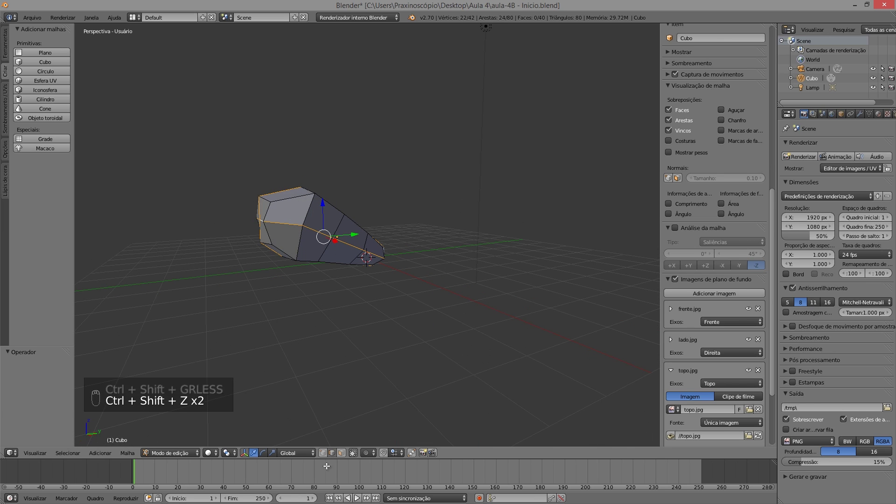
click(322, 452)
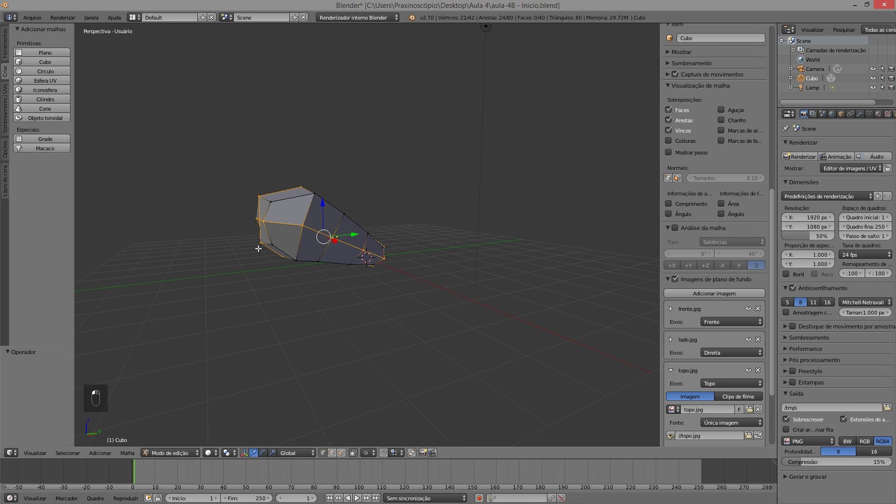
Undo back to the torso without the two lengthwise loop cuts, and return to the quad view
middle_drag(376, 270, 381, 290)
key(ctrl+z)
key(ctrl+z)
key(ctrl+z)
key(ctrl+z)
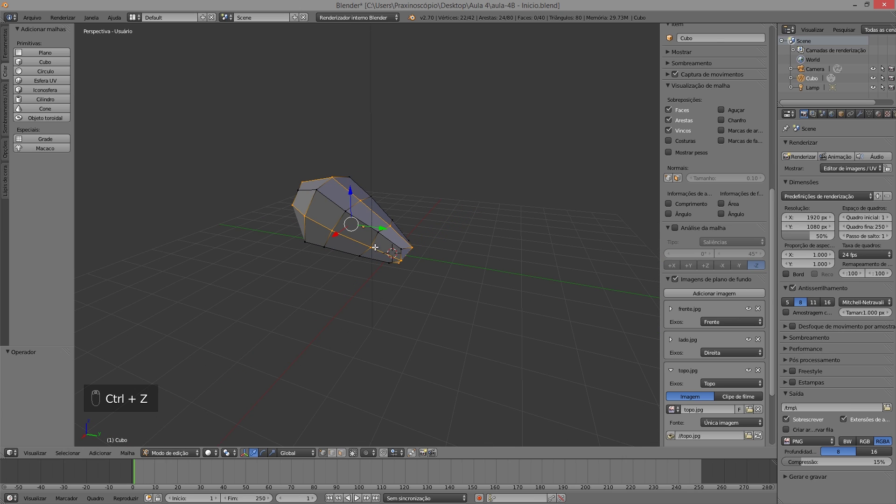
key(ctrl+z)
key(ctrl+z)
key(ctrl+z)
key(ctrl+z)
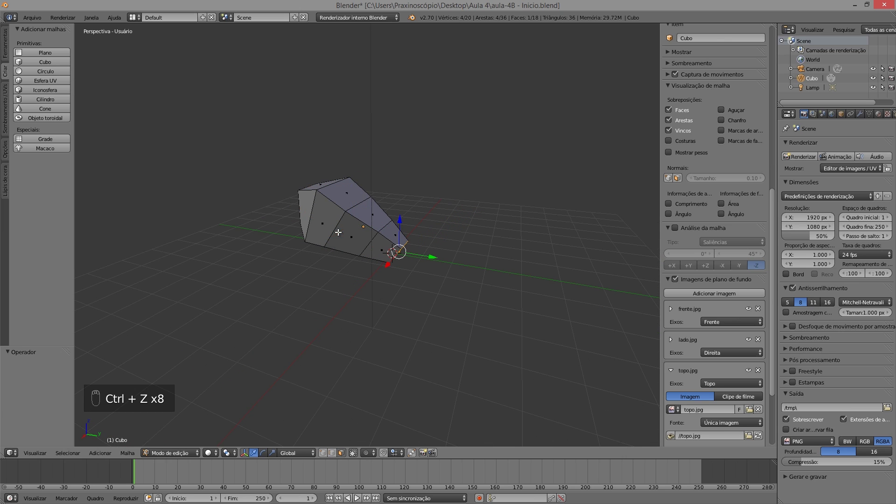
key(ctrl+alt+q)
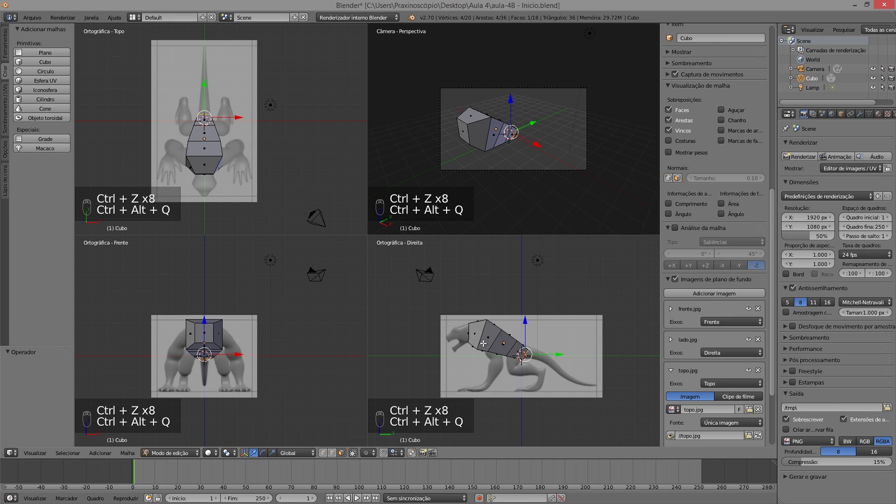
key(ctrl+alt+q)
key(ctrl+alt+q)
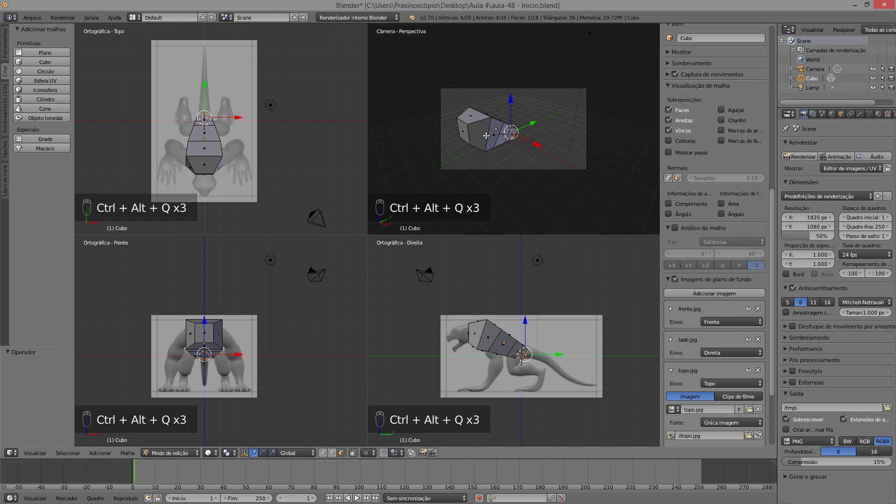
Hide the properties sidebar, add a Subdivision Surface modifier to the torso in object mode, and return to edit mode
key(Tab)
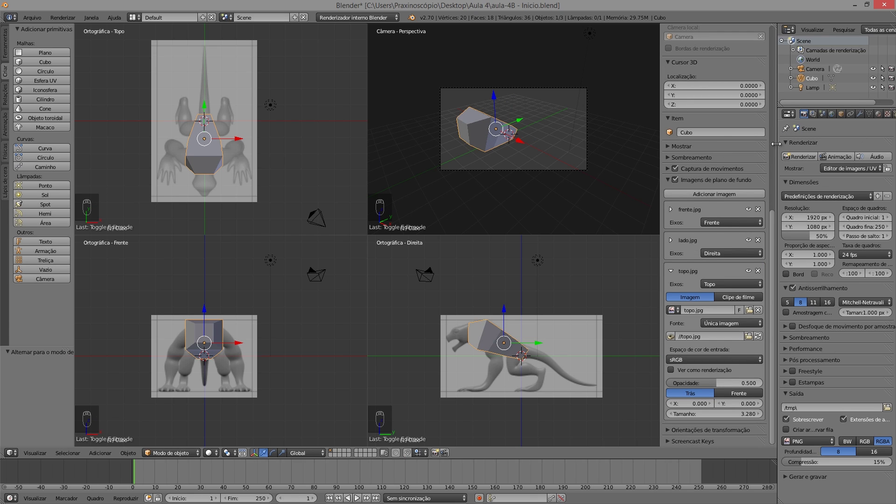
key(n)
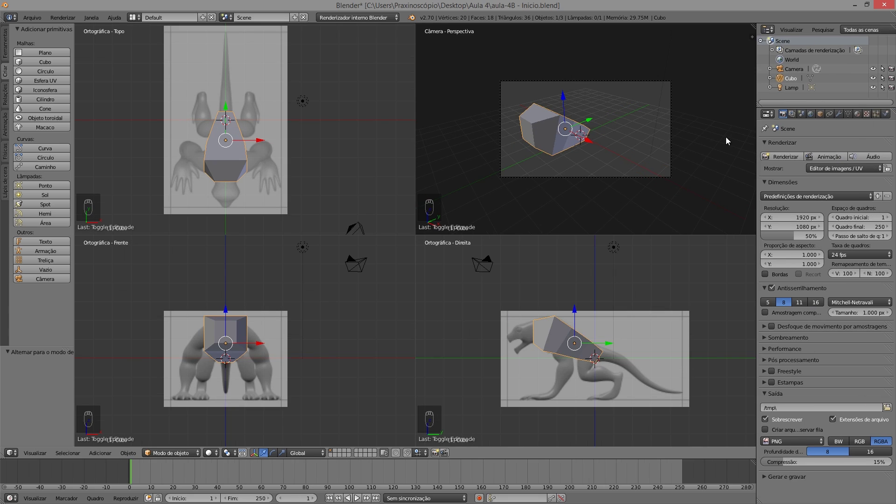
click(838, 112)
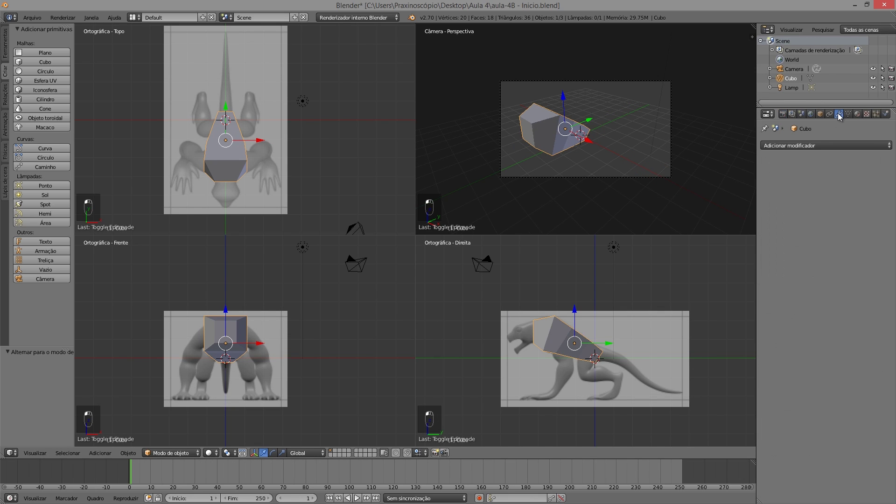
click(786, 146)
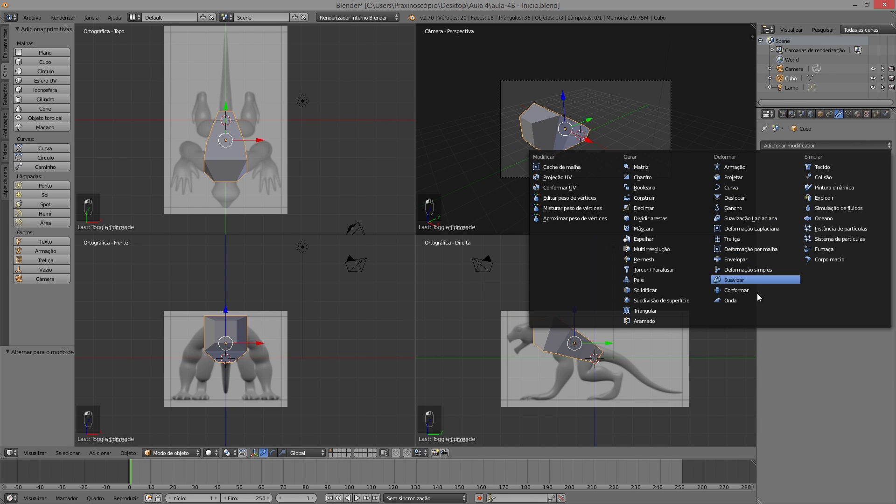
click(671, 300)
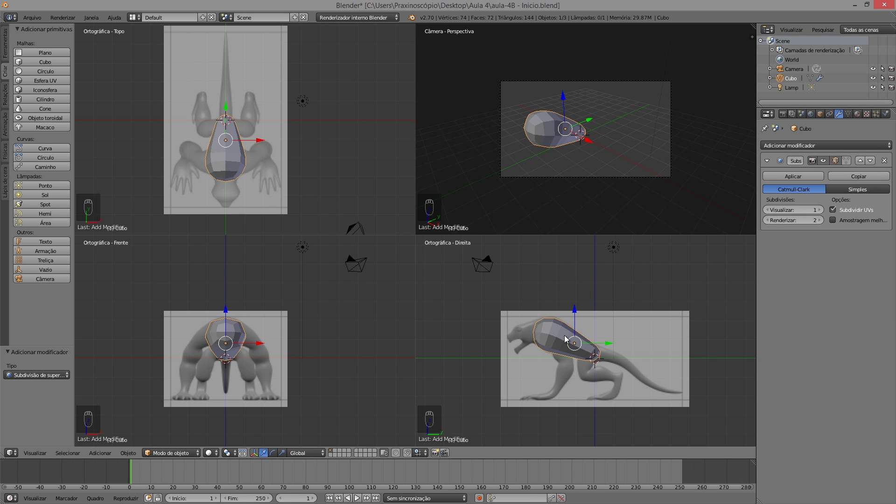
key(Tab)
Examine the smoothed torso and its control cage against the side and top references and from several perspective angles
scroll(566, 349, up, 4)
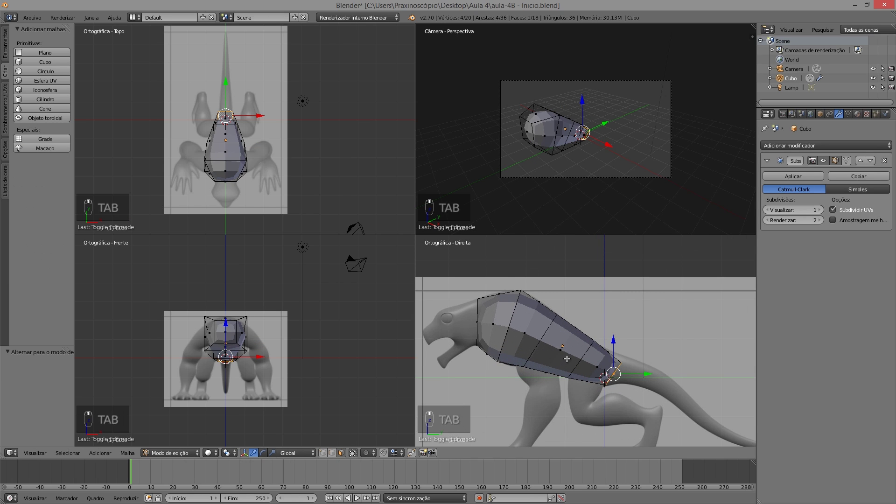
scroll(543, 340, up, 1)
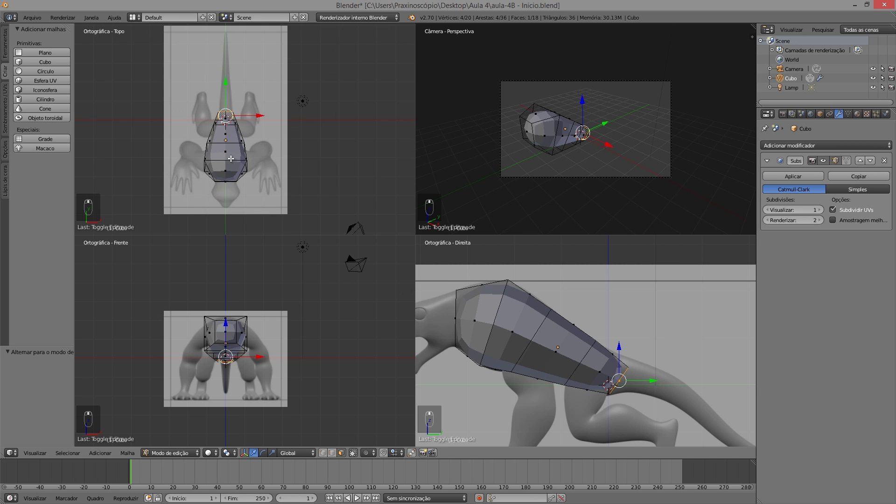
scroll(230, 159, up, 3)
scroll(219, 189, up, 3)
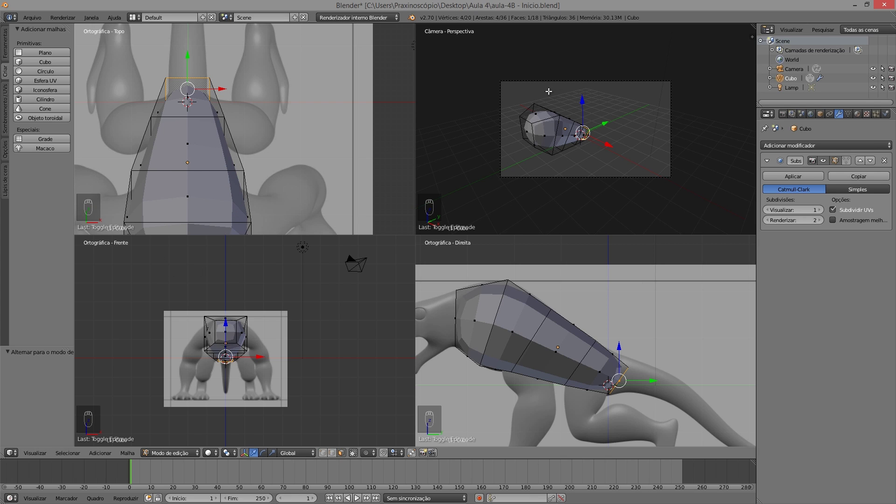
middle_drag(537, 132, 568, 150)
scroll(536, 134, up, 4)
scroll(535, 154, down, 2)
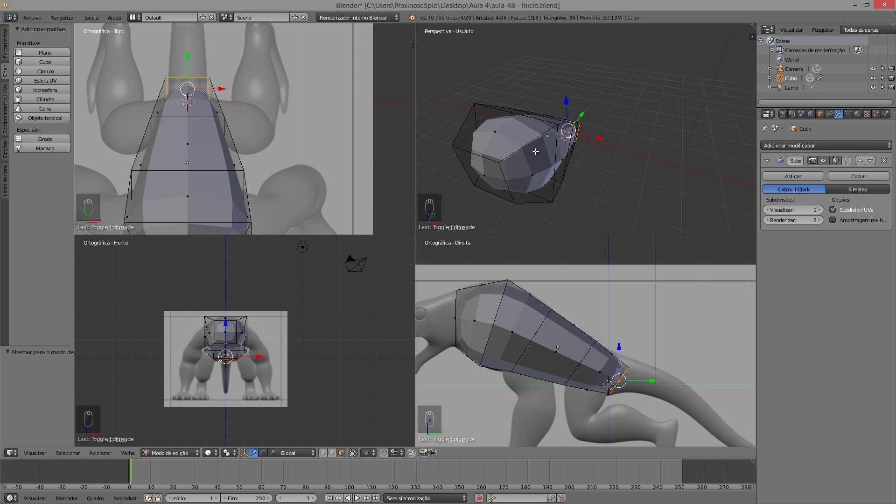
middle_drag(557, 167, 474, 136)
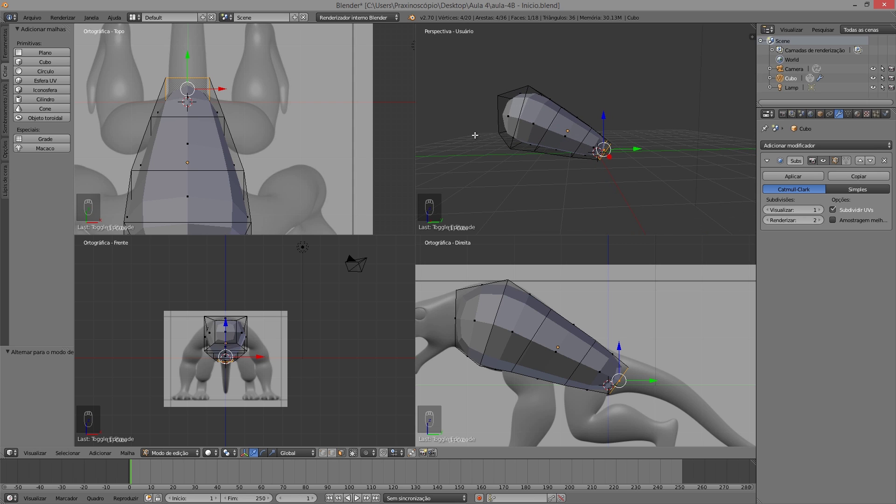
In wireframe with the Subdivision Surface modifier's optimal display enabled, add one centred loop cut across the middle of the torso
key(z)
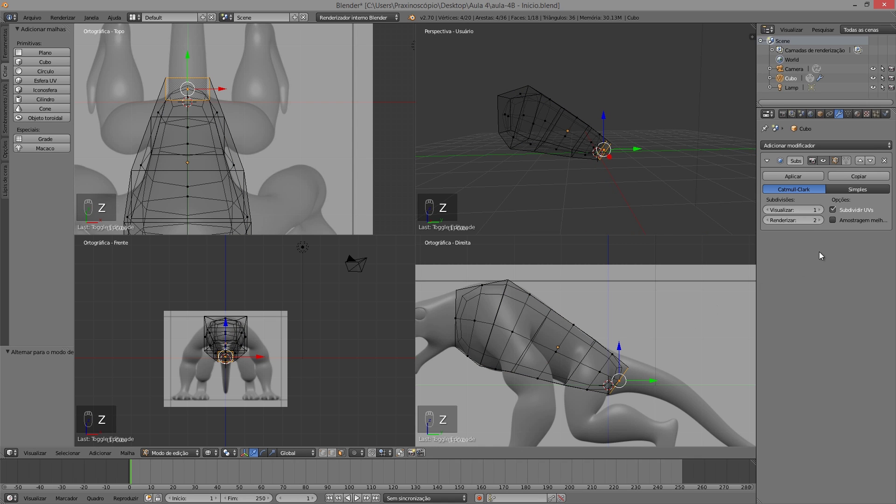
click(832, 220)
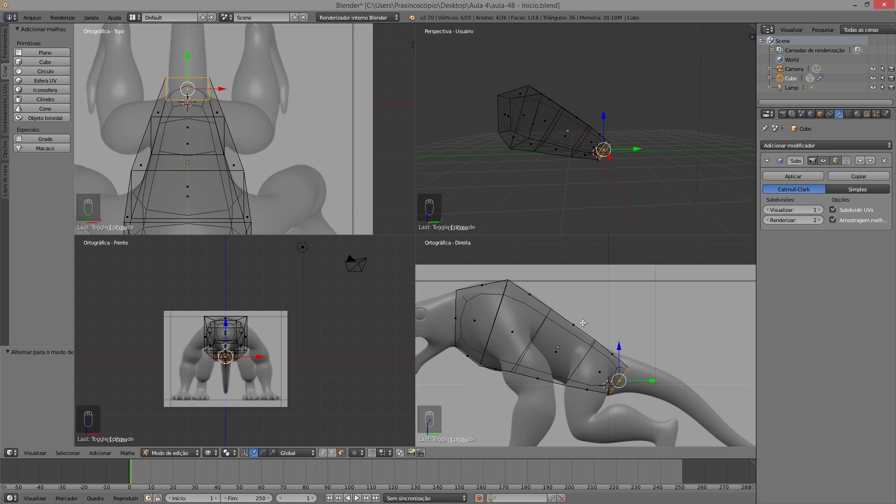
key(ctrl+r)
click(562, 336)
right_click(562, 336)
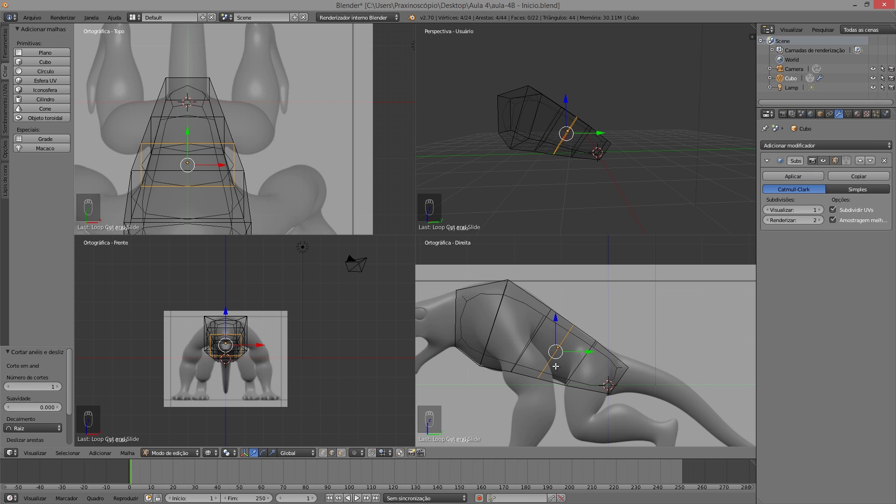
Switch to vertex selection and move the new loop's belly vertices about 0.258 in Y and 0.050 in Z in the side view
click(322, 452)
key(a)
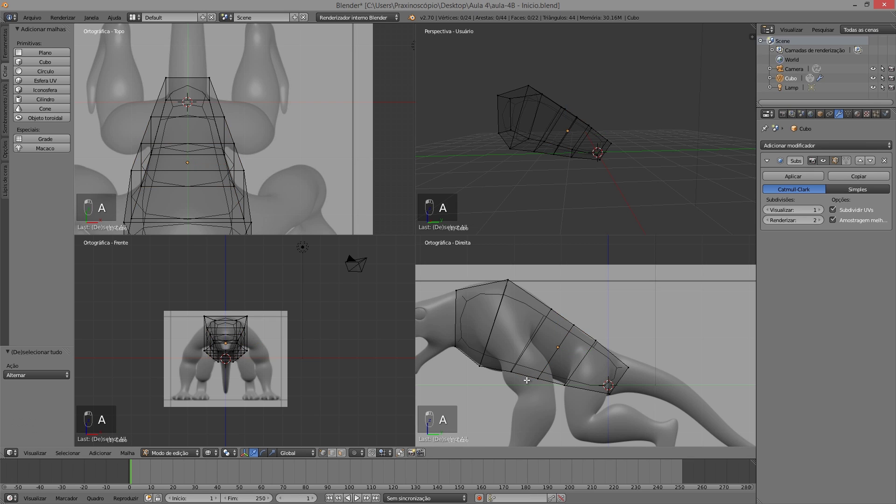
key(b)
drag(530, 369, 550, 391)
key(g)
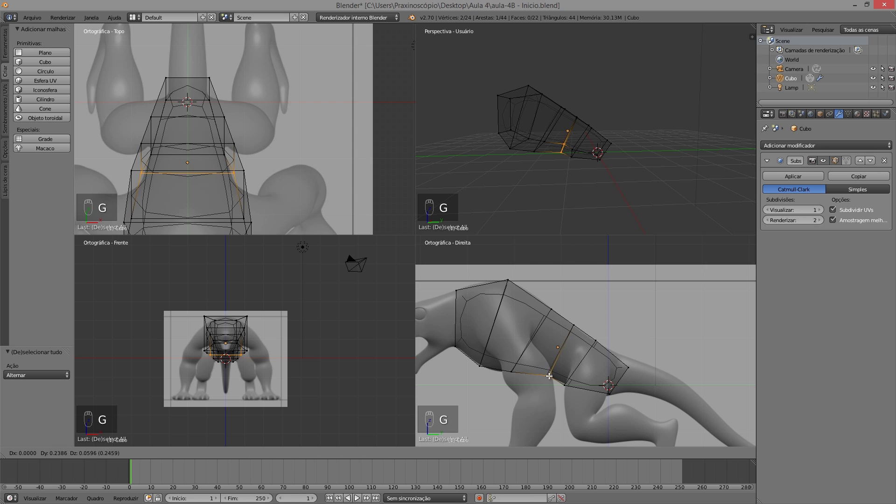
click(546, 378)
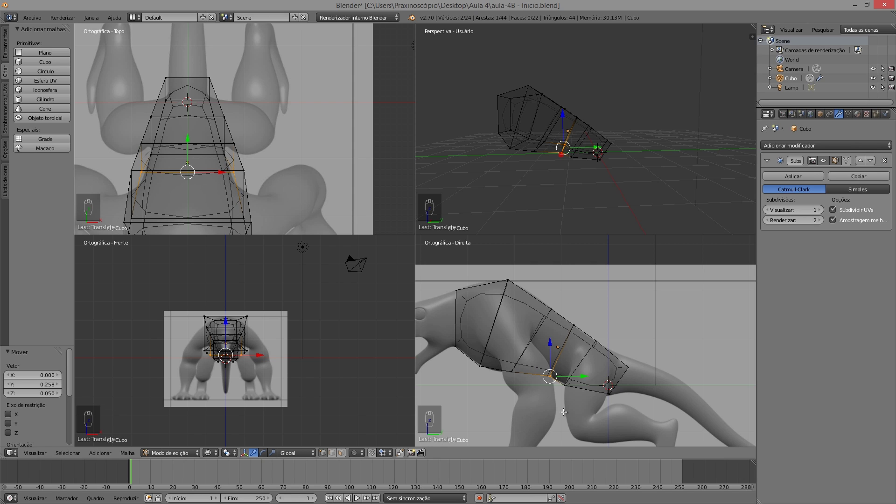
Move the belly vertices of the next loop toward the hips by about 0.378 in Y and -0.169 in Z
key(a)
key(b)
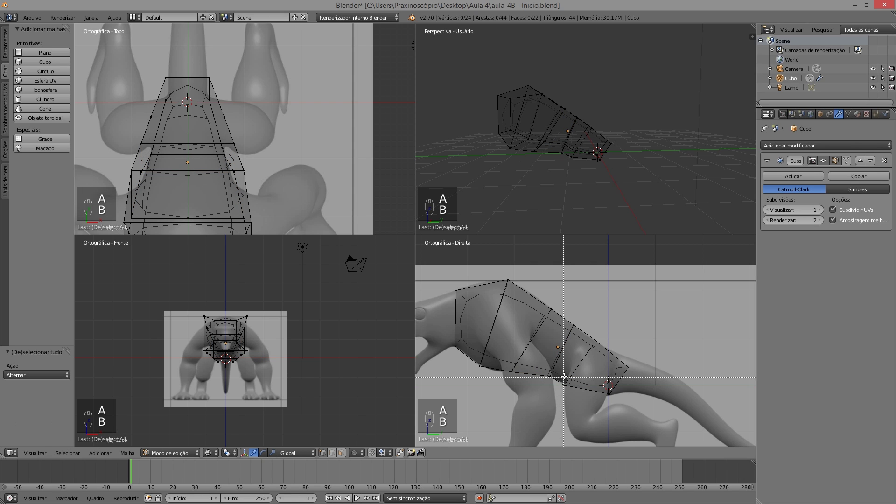
drag(559, 378, 572, 391)
key(g)
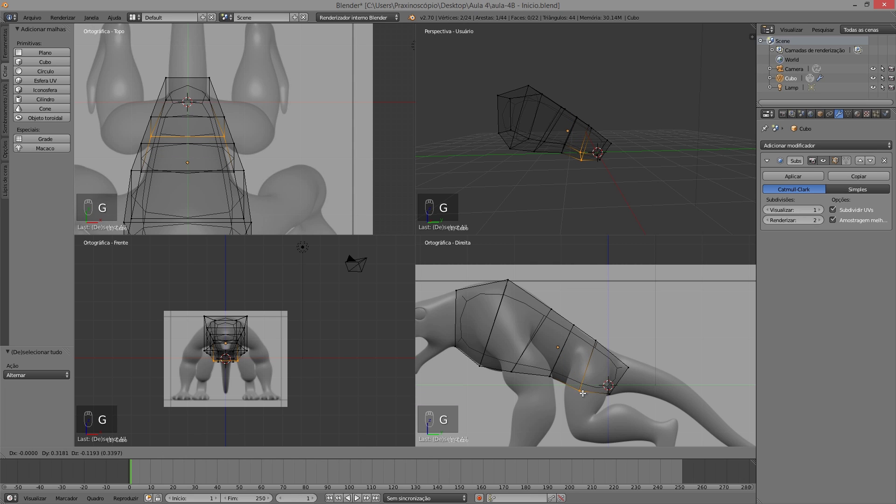
click(583, 393)
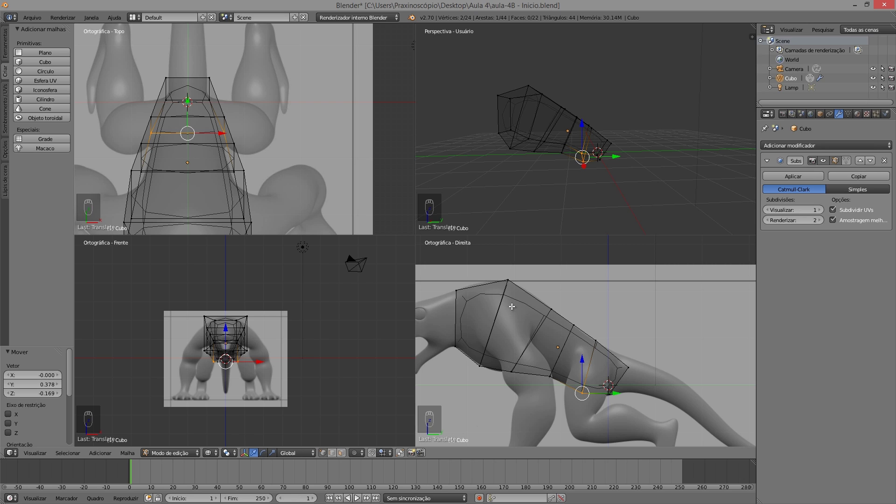
Move the underside vertices of the two front torso loops backward and down to follow the chest and belly in the side reference
key(a)
right_click(479, 362)
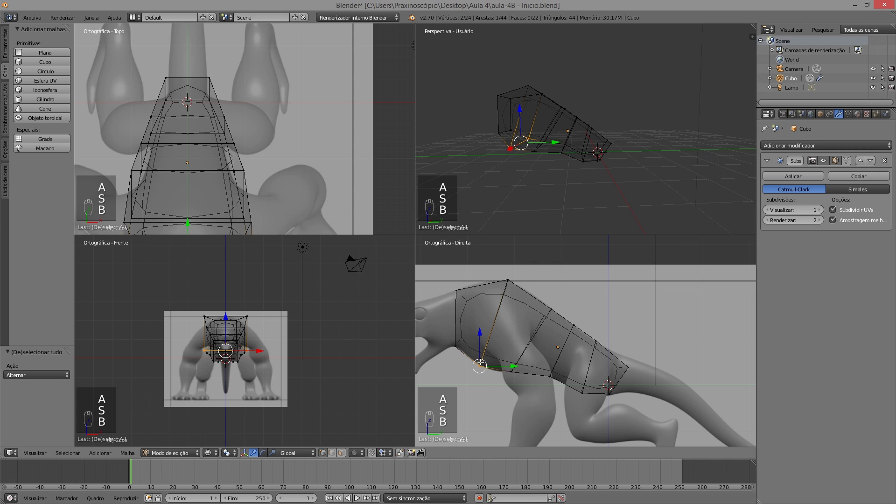
key(g)
click(486, 368)
key(a)
key(b)
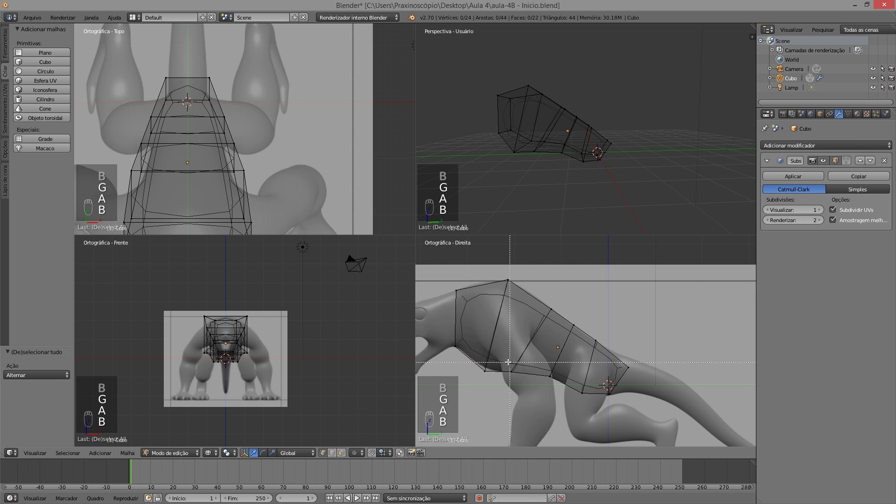
drag(508, 362, 515, 373)
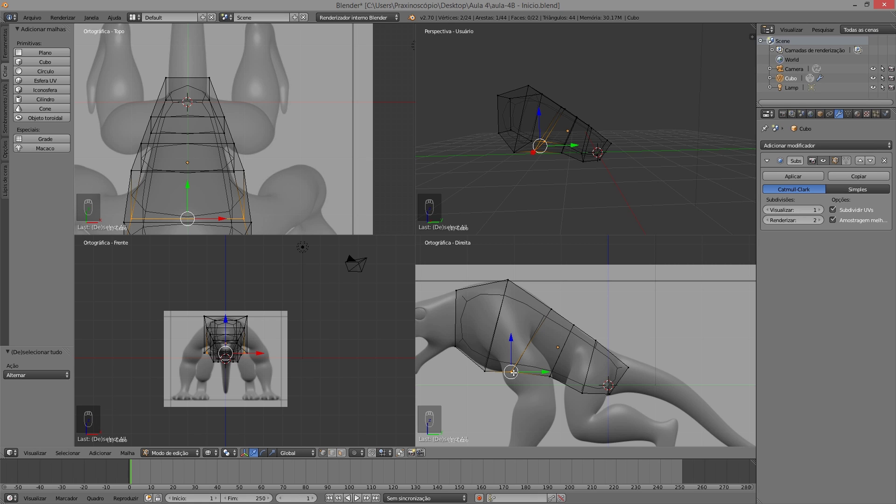
key(g)
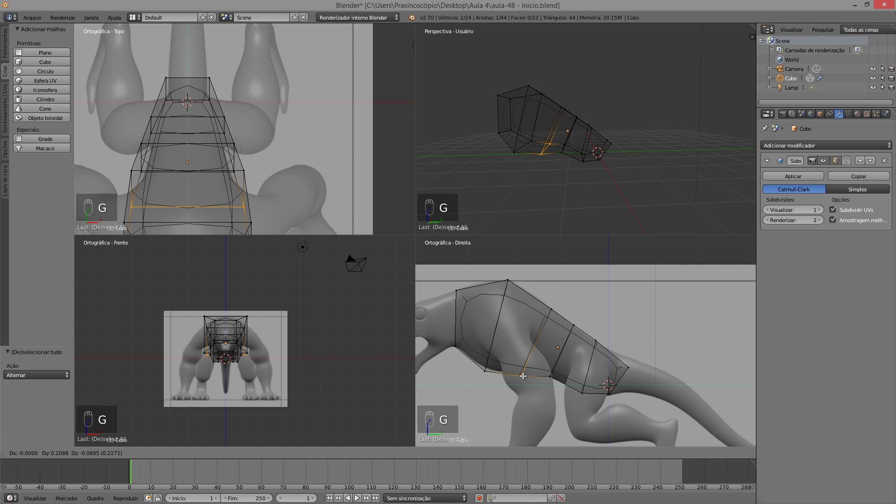
click(523, 376)
Raise the back vertices of the loop behind the shoulders by about -0.169 in Y and 0.209 in Z
key(a)
key(b)
drag(543, 295, 559, 315)
key(g)
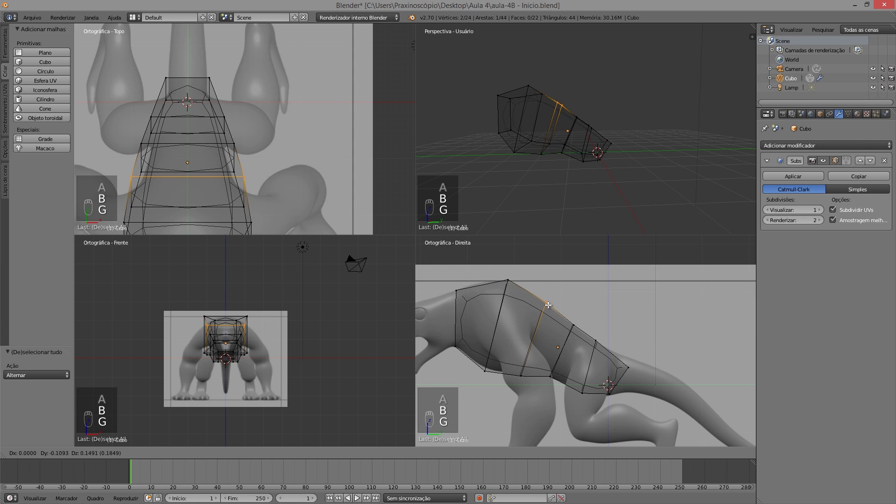
click(543, 301)
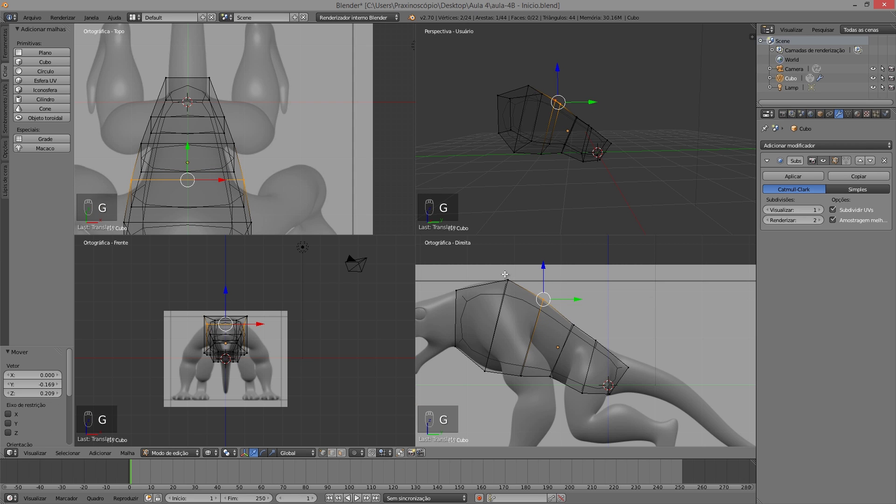
Move the vertices at the top of the shoulders by about -0.119 in Y and 0.060 in Z
key(a)
key(b)
drag(494, 273, 523, 299)
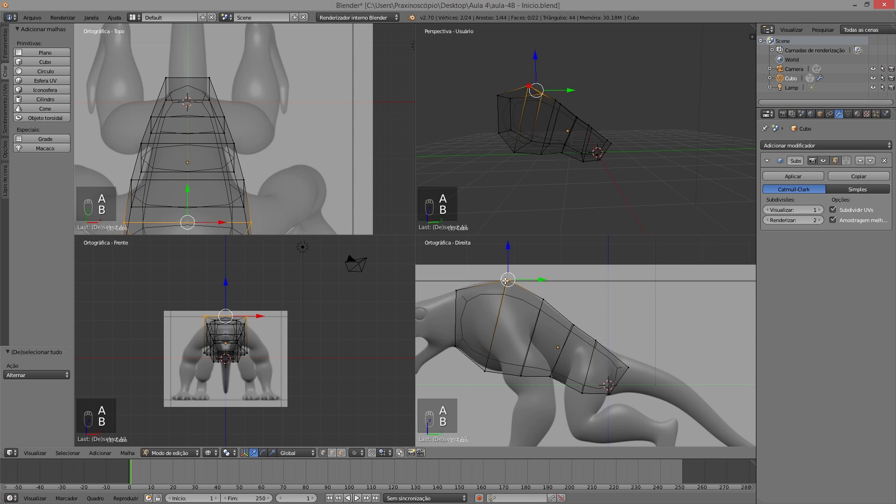
key(g)
click(500, 278)
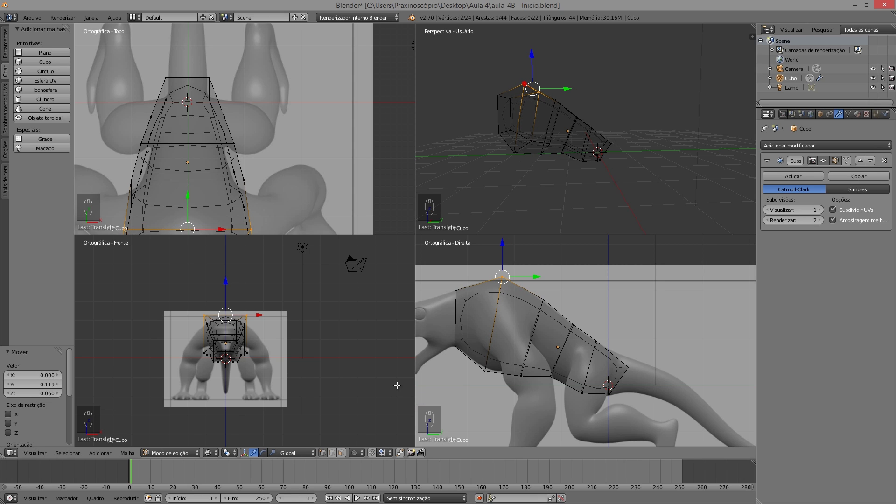
Return to solid shading and display the Subdivision Surface on the editing cage in edit mode
key(Tab)
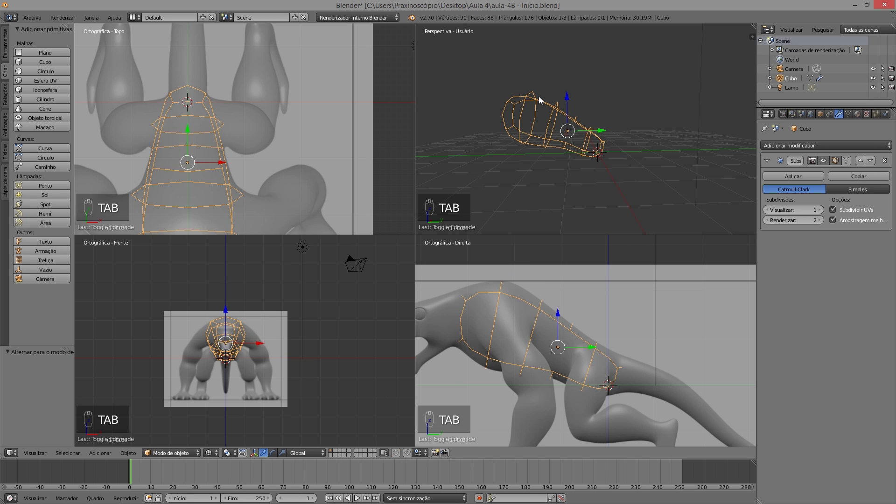
key(z)
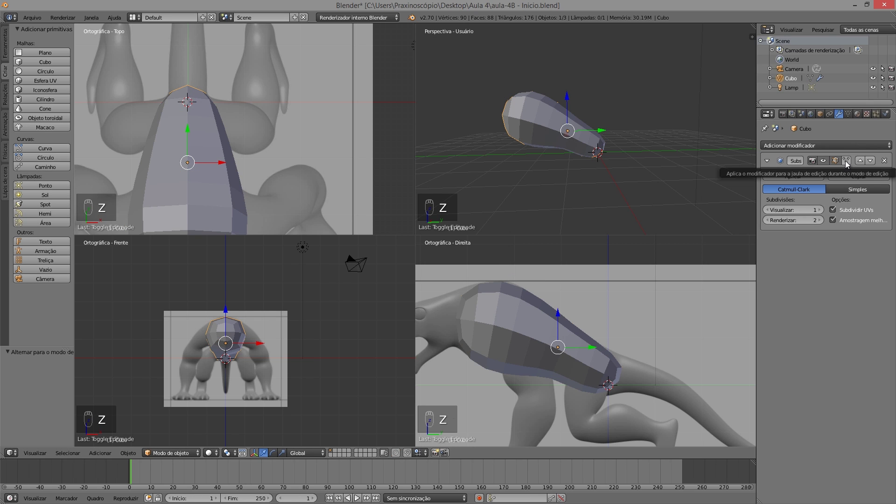
key(Tab)
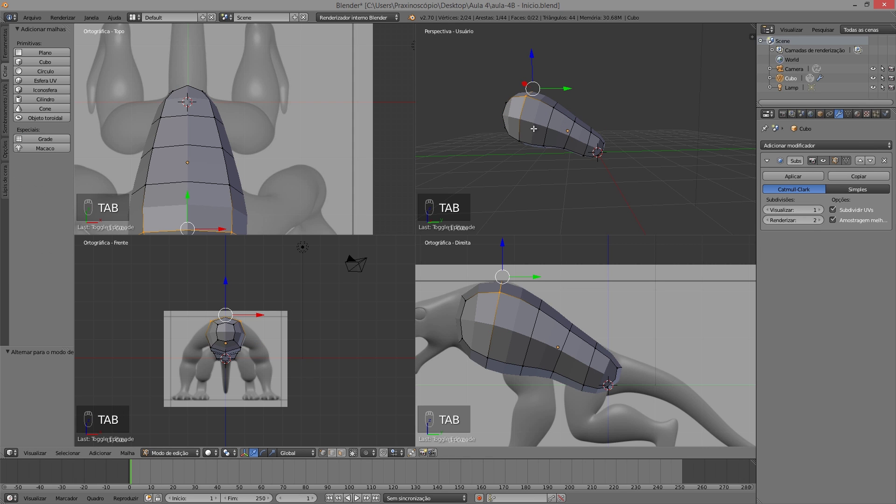
mouse_move(537, 140)
middle_down()
mouse_move(580, 163)
mouse_move(632, 141)
mouse_move(564, 177)
mouse_move(660, 170)
mouse_move(637, 182)
mouse_move(550, 133)
middle_up()
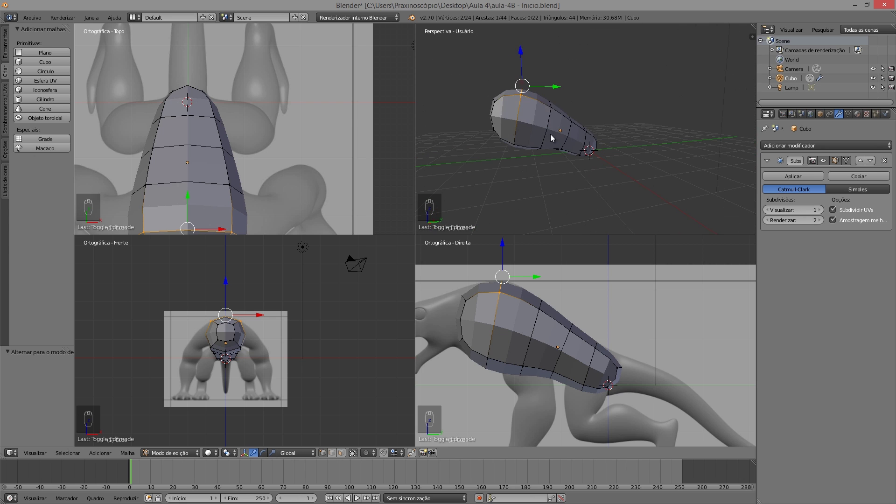
Compare the torso with the Subdivision Surface hidden and shown in the viewport, in object and edit mode
key(Tab)
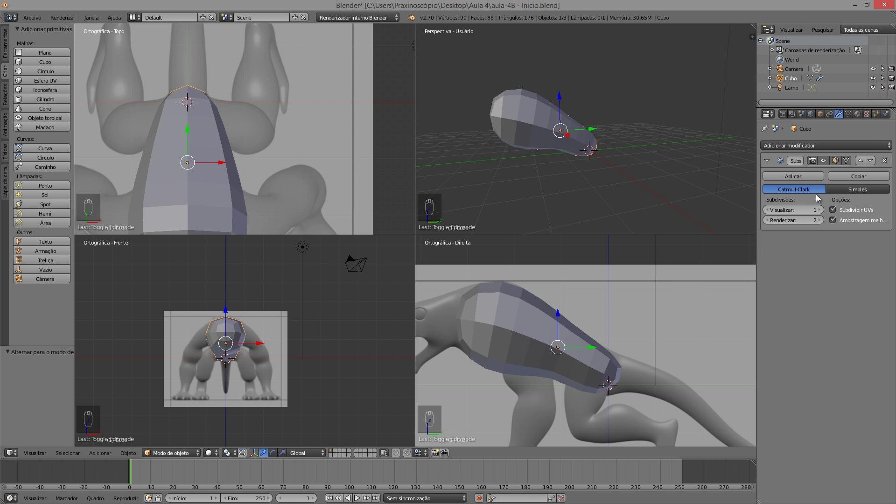
click(821, 160)
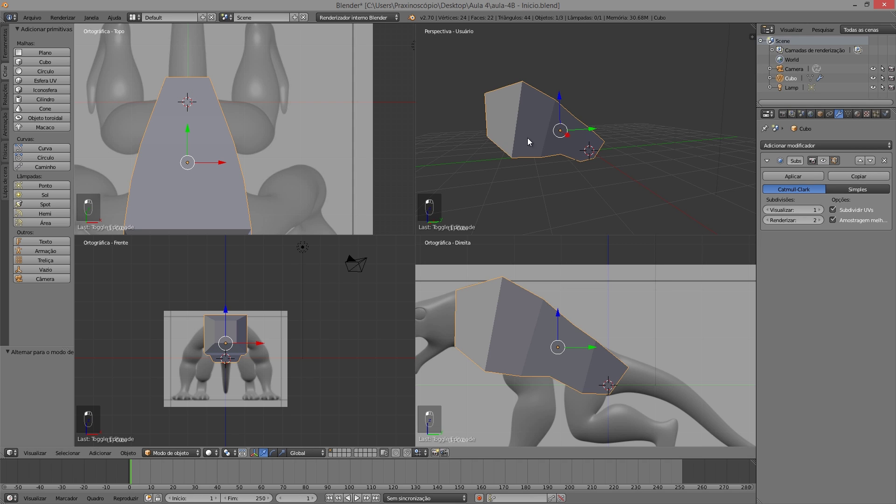
mouse_move(520, 150)
middle_down()
mouse_move(552, 164)
mouse_move(524, 139)
middle_up()
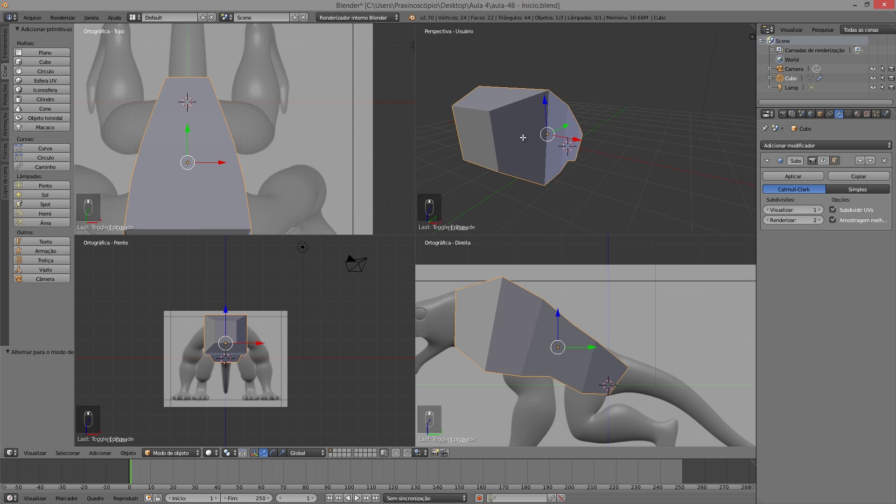
key(Tab)
middle_drag(571, 158, 499, 145)
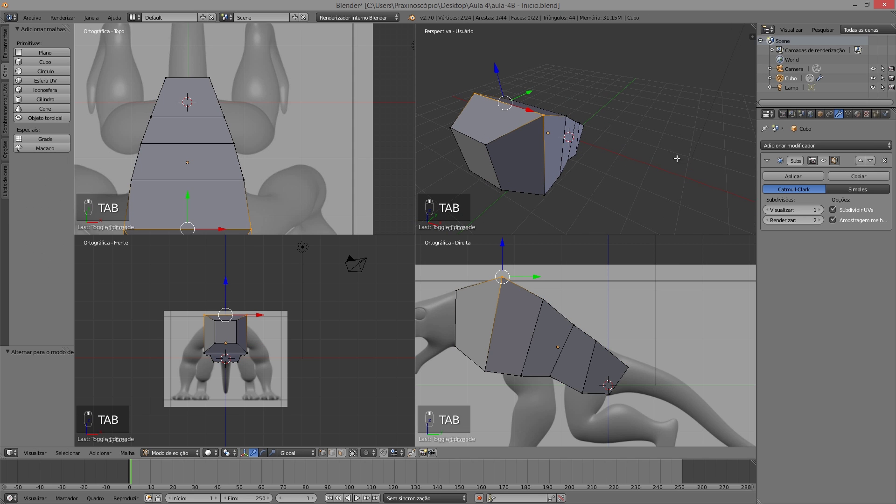
click(824, 160)
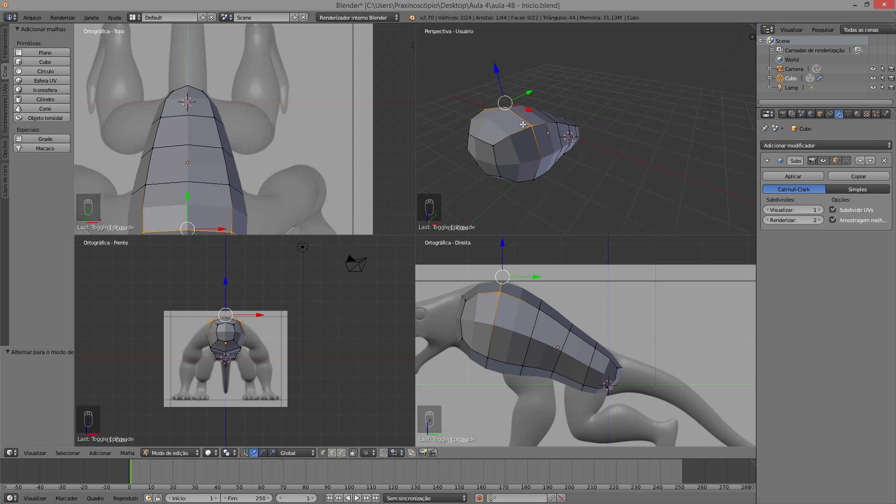
Apply the Subdivision Surface modifier to the torso in object mode, and return to editing the denser mesh
key(Tab)
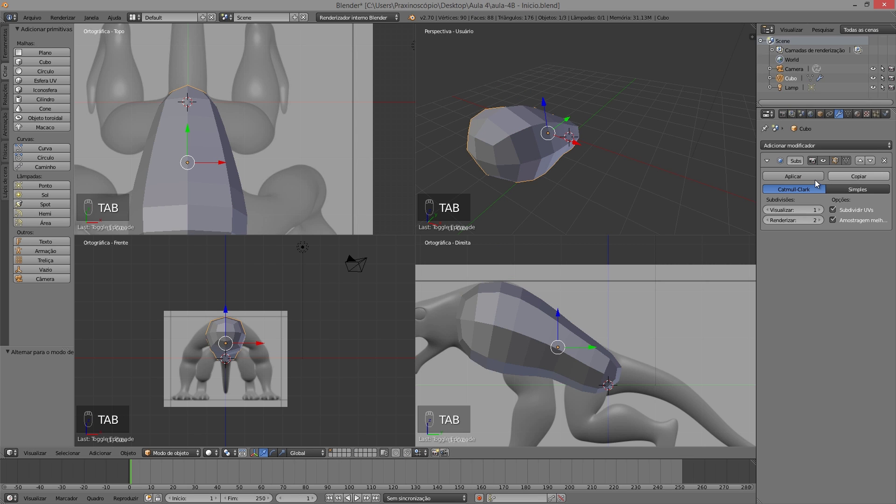
click(799, 178)
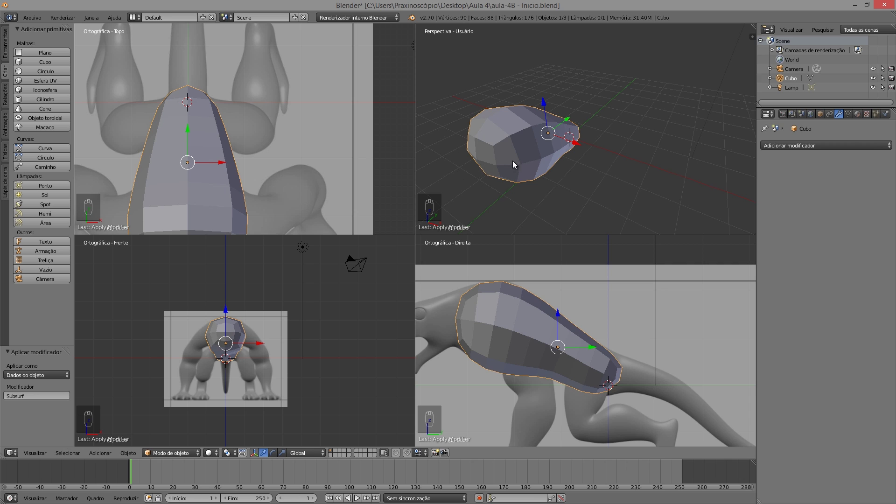
key(Tab)
middle_drag(525, 147, 556, 173)
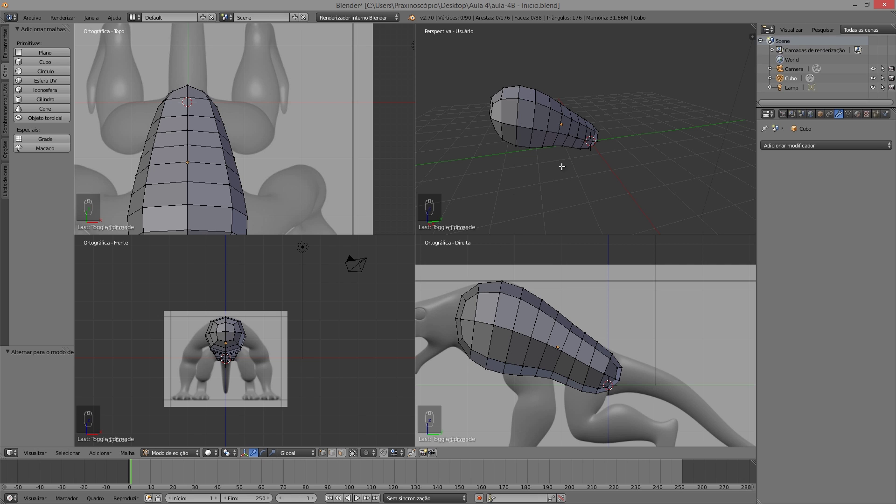
Select the four faces at the neck end of the torso with face selection in a single perspective view
key(ctrl+alt+q)
middle_drag(274, 205, 327, 209)
key(ctrl+alt+q)
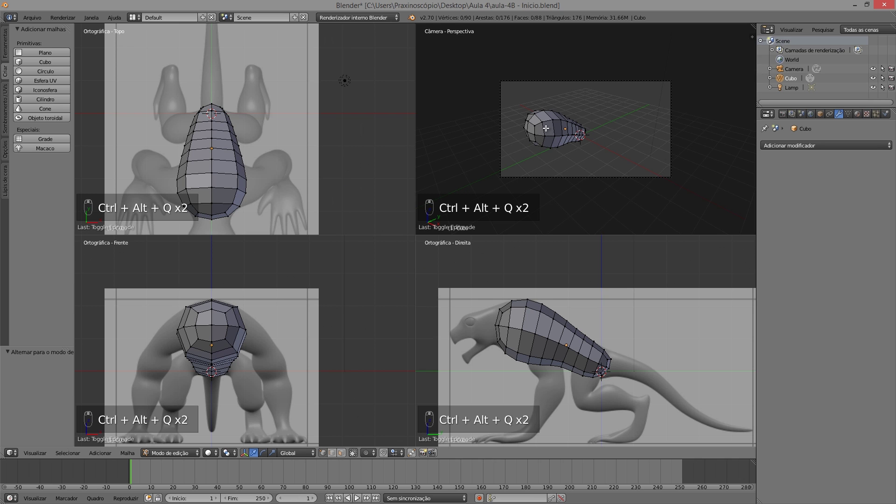
key(ctrl+alt+q)
middle_drag(342, 233, 361, 320)
click(342, 452)
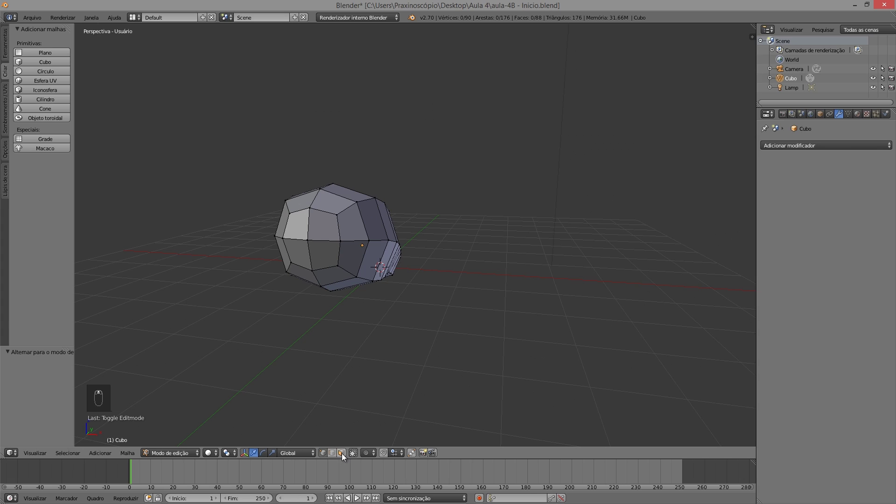
right_click(323, 253)
shift+right_click(324, 225)
shift+right_click(297, 225)
shift+right_click(298, 252)
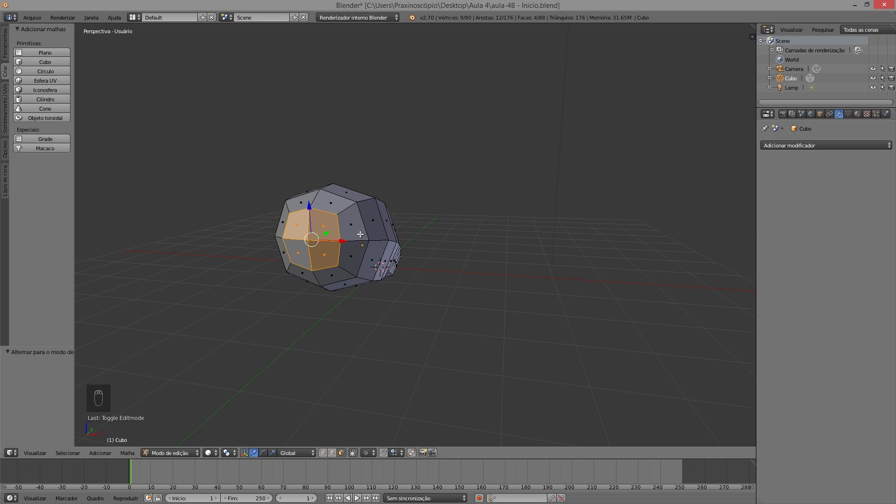
Extrude the selected neck-end faces about 0.69 units forward into the head in the right side view
key(ctrl+alt+q)
key(ctrl+alt+q)
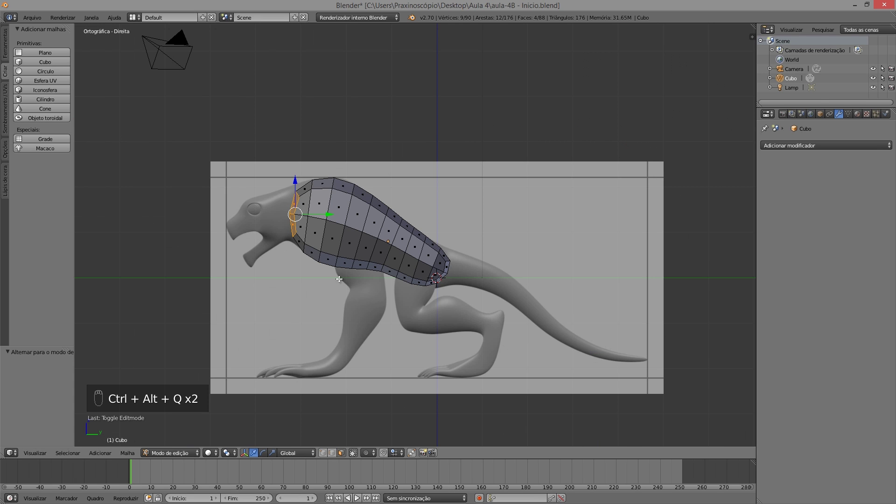
shift+middle_drag(368, 268, 494, 298)
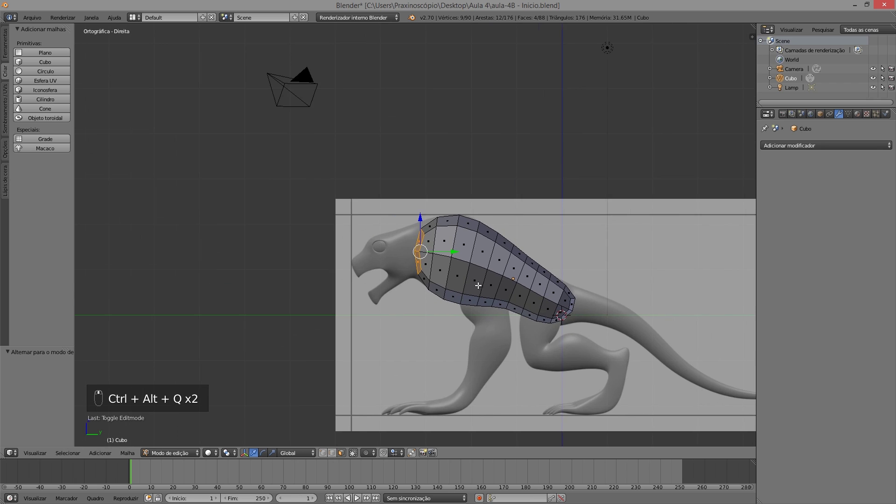
scroll(413, 274, up, 4)
key(e)
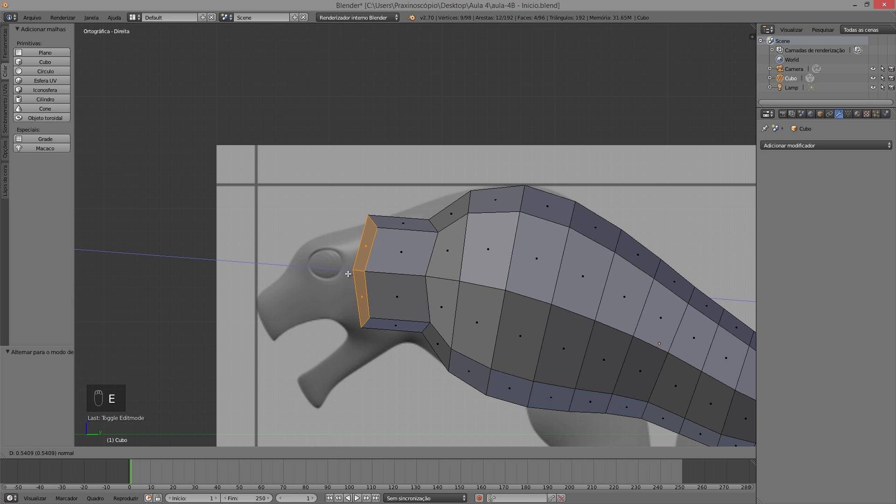
click(339, 313)
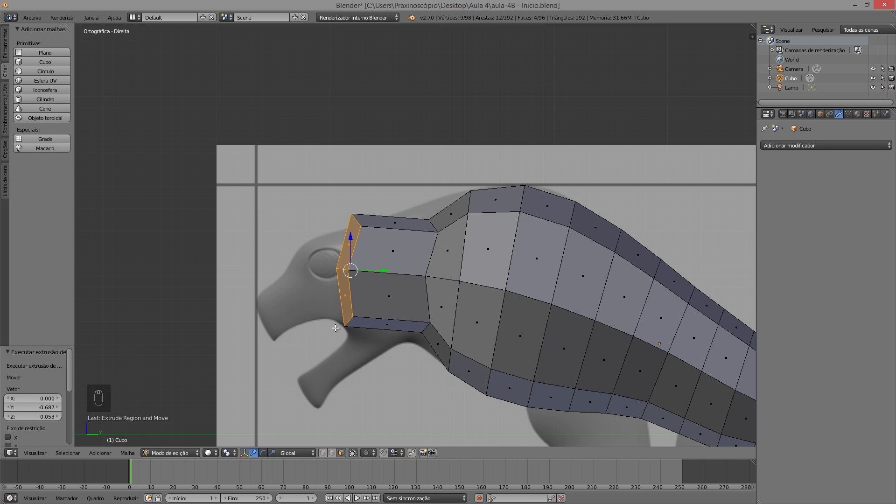
In wireframe with vertex selection, move the lower vertices of the extruded end onto the upper edge of the reference mouth
key(z)
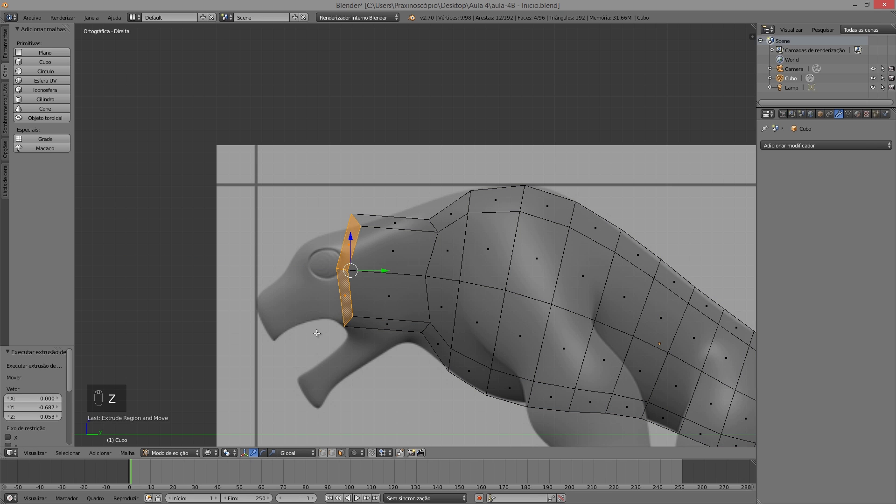
click(322, 452)
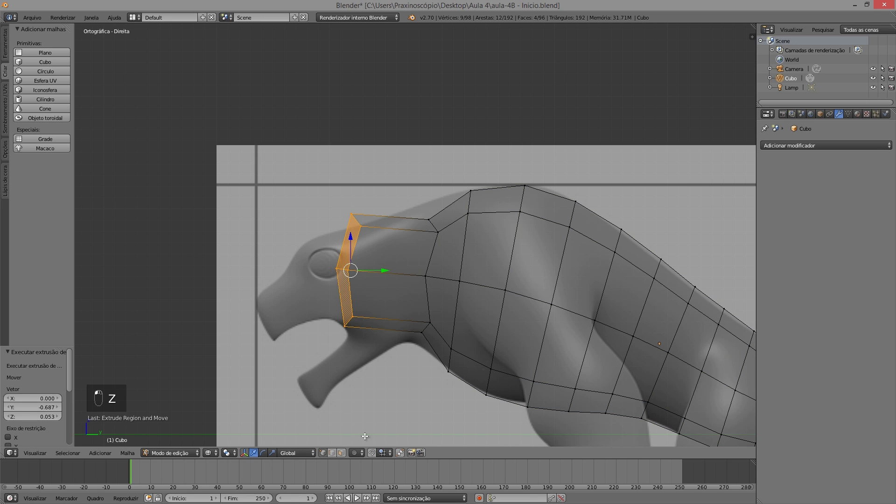
key(a)
key(b)
drag(362, 334, 335, 319)
key(g)
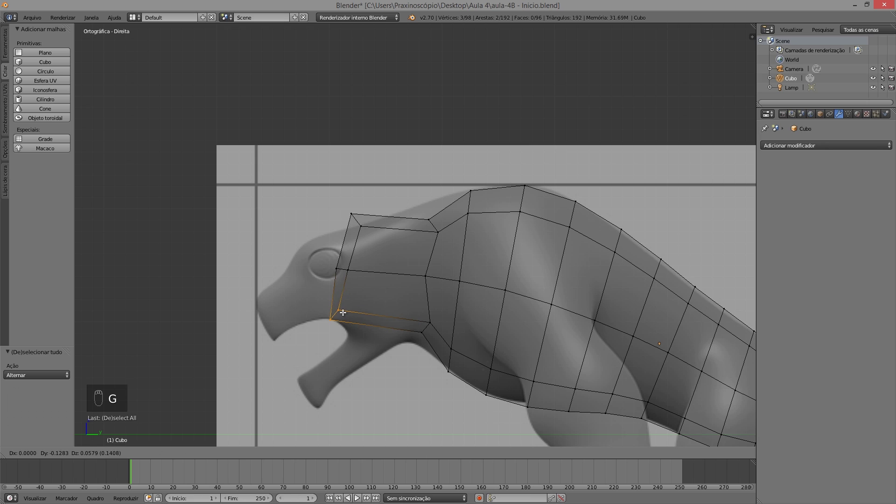
click(345, 311)
Move the middle vertices of the extruded end forward past the eye to the start of the snout
key(a)
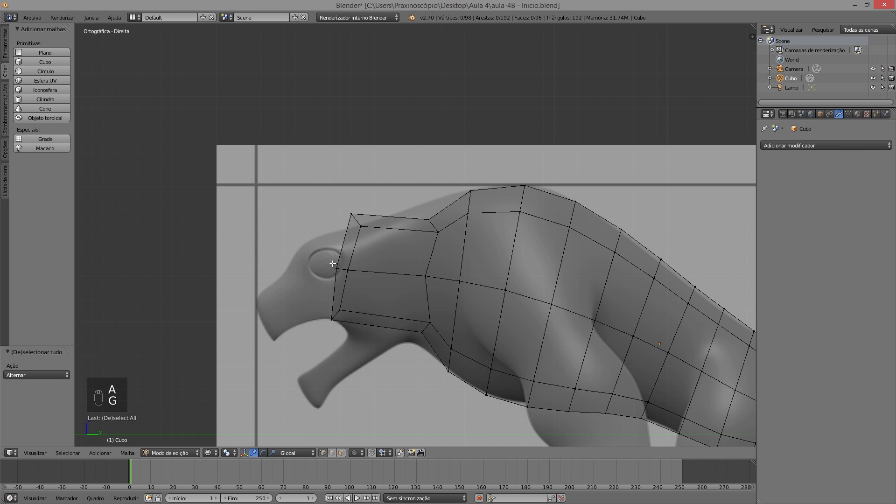
key(b)
drag(328, 258, 371, 282)
key(g)
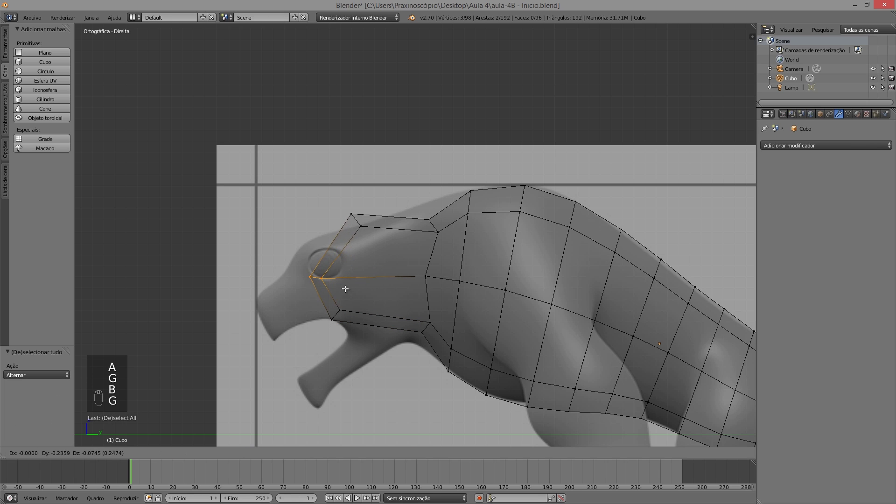
click(318, 287)
Move the upper vertices of the extruded end about -0.41 in Y and -0.24 in Z onto the forehead outline
key(a)
key(b)
drag(342, 203, 395, 242)
key(g)
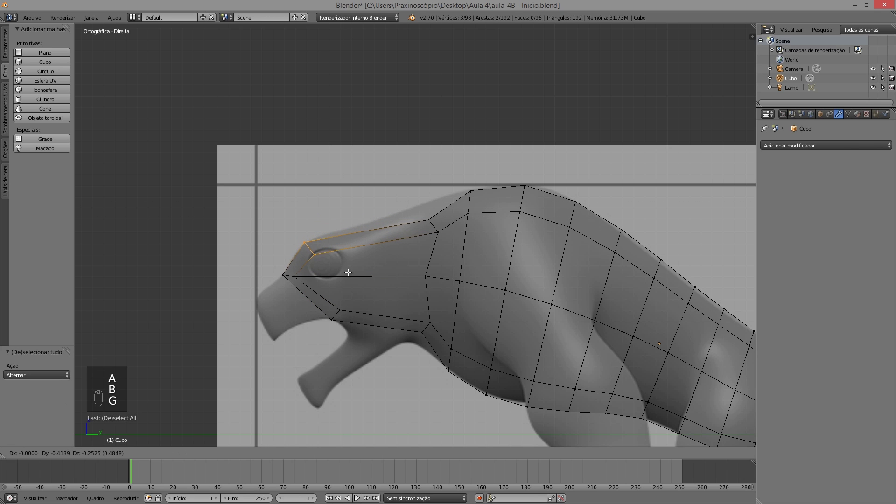
click(348, 268)
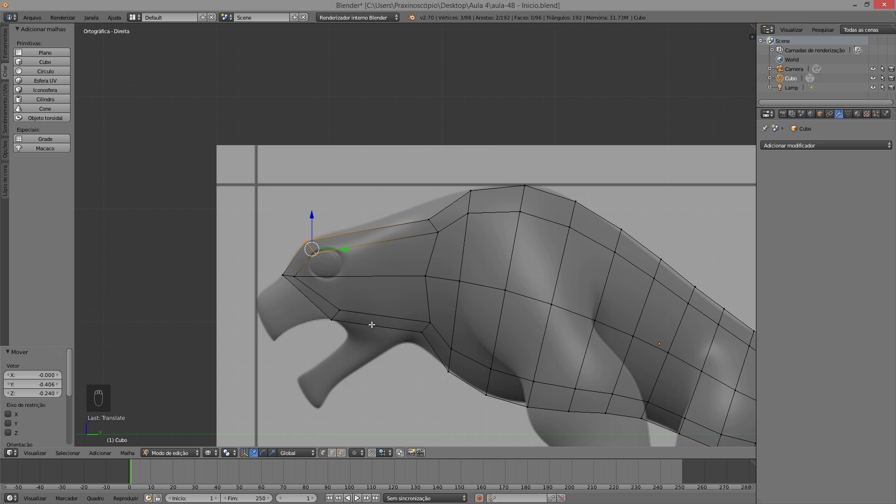
Add one loop cut midway along the head section and raise its upper vertices toward the reference outline
key(ctrl+r)
click(383, 261)
right_click(380, 255)
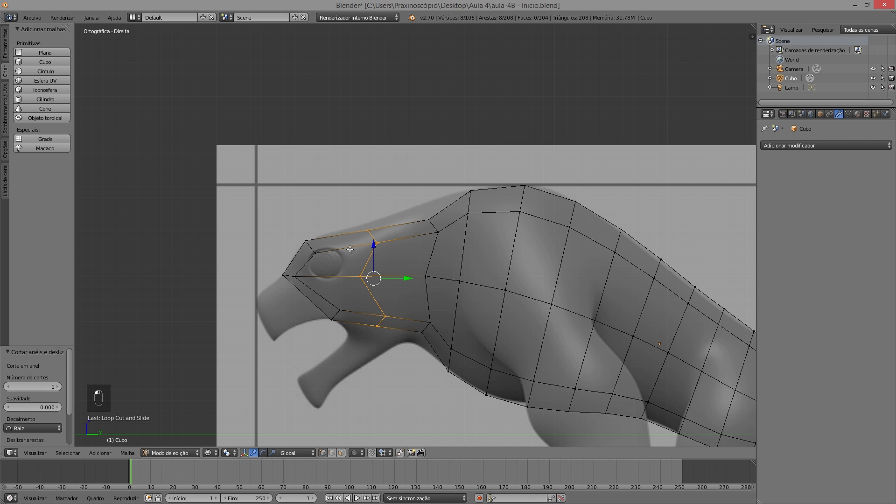
key(a)
key(b)
drag(362, 223, 389, 267)
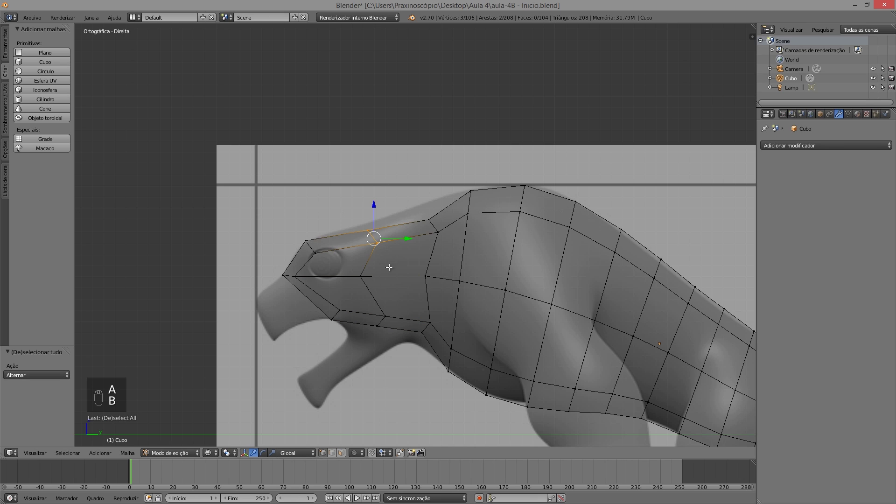
key(g)
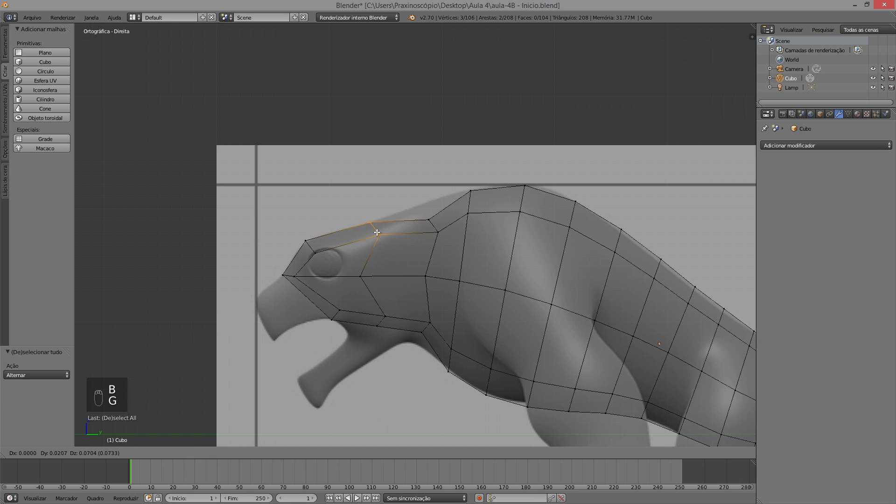
click(376, 231)
Shift the middle vertices of the head's loop cut slightly back toward the neck along Y
key(a)
key(b)
drag(347, 264, 373, 289)
key(g)
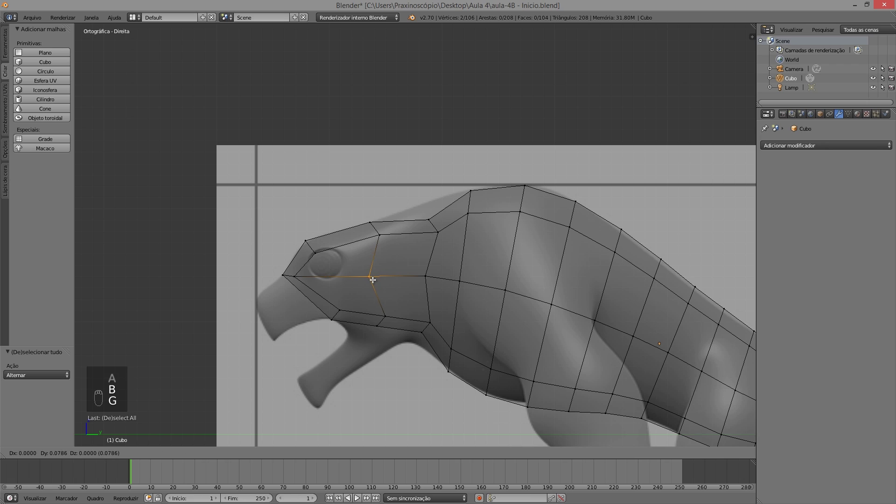
click(374, 279)
Move the lower vertices of the head's loop cut about -0.27 in Y and -0.10 in Z to the mouth corner
key(a)
key(b)
drag(380, 311, 404, 340)
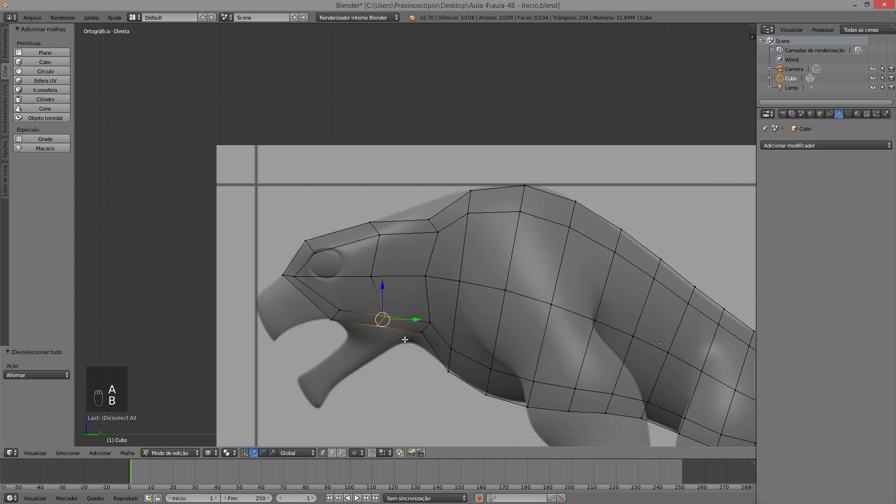
key(g)
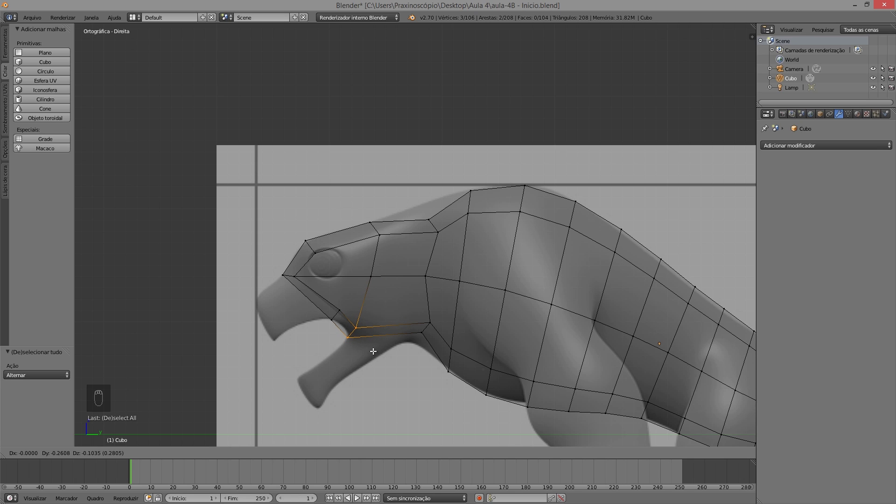
click(374, 350)
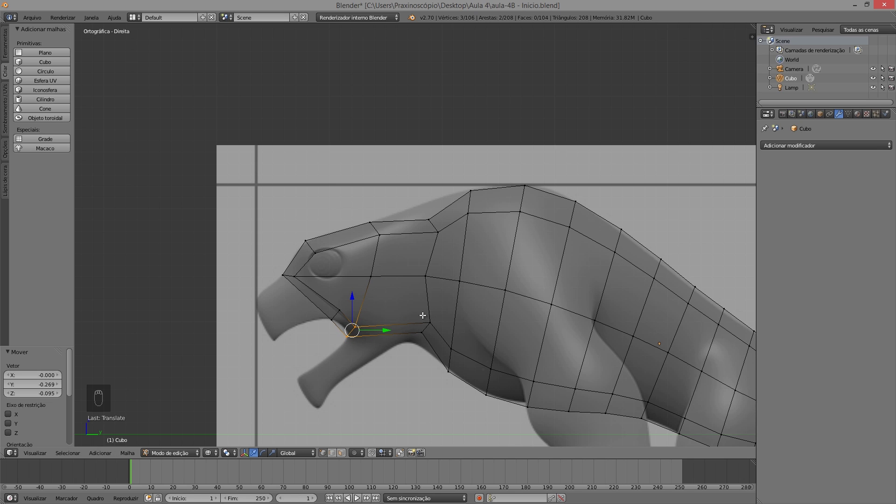
Move the lower vertices at the neck base about -0.09 in Y and -0.09 in Z onto the throat outline
key(a)
key(b)
drag(399, 305, 441, 342)
key(g)
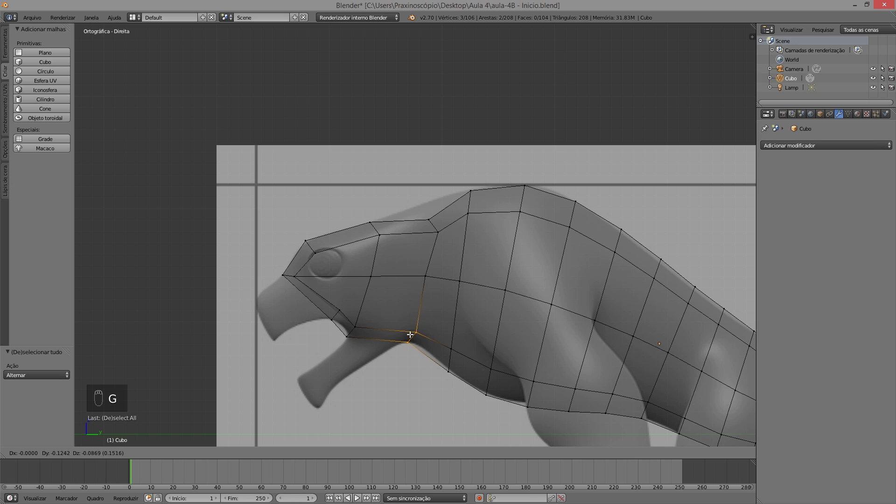
click(416, 334)
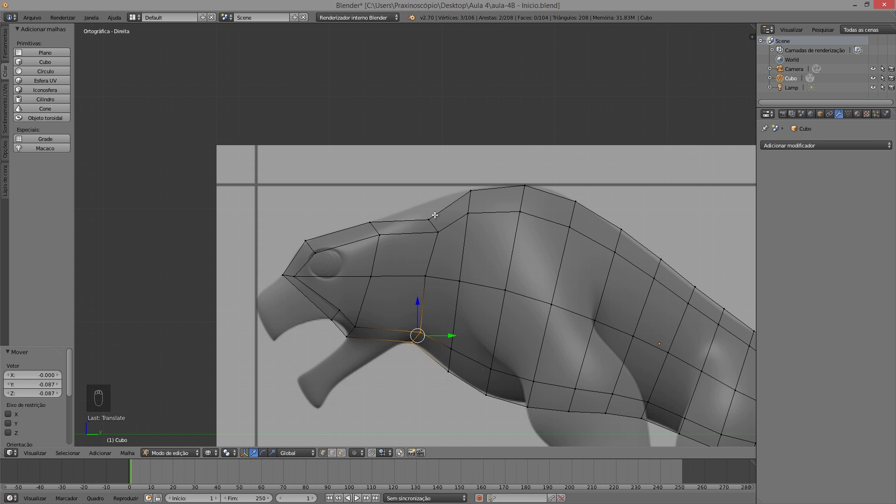
Move the upper vertices at the neck base about -0.06 in Y and 0.15 in Z onto the nape outline
key(a)
key(b)
drag(419, 207, 446, 240)
key(g)
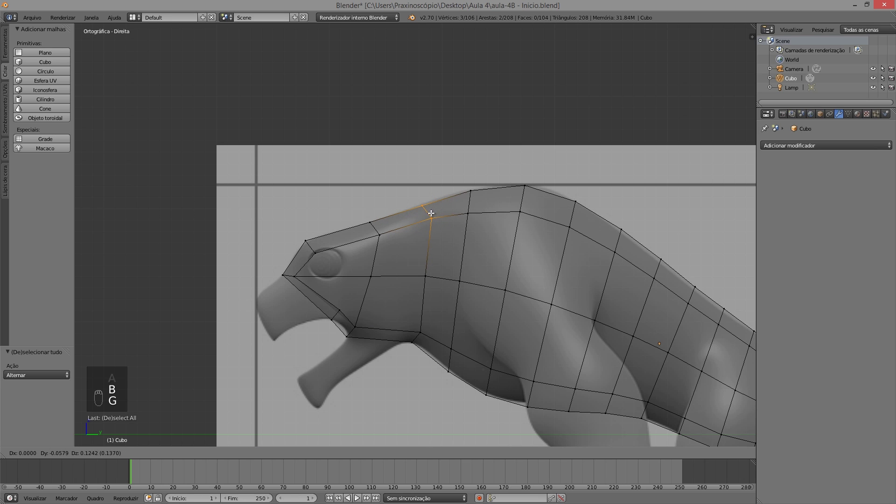
click(430, 210)
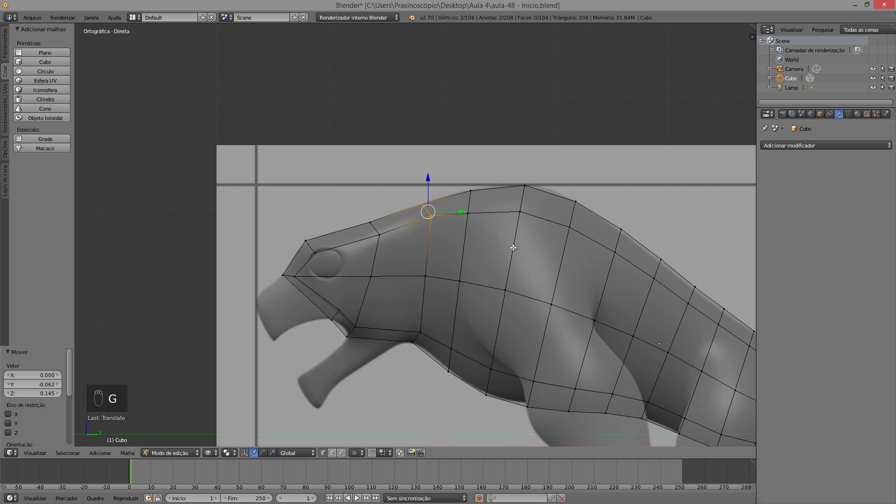
Select the two faces under the head between mouth corner and throat, and extrude them about 0.63 units downward for the jaw
scroll(384, 258, down, 2)
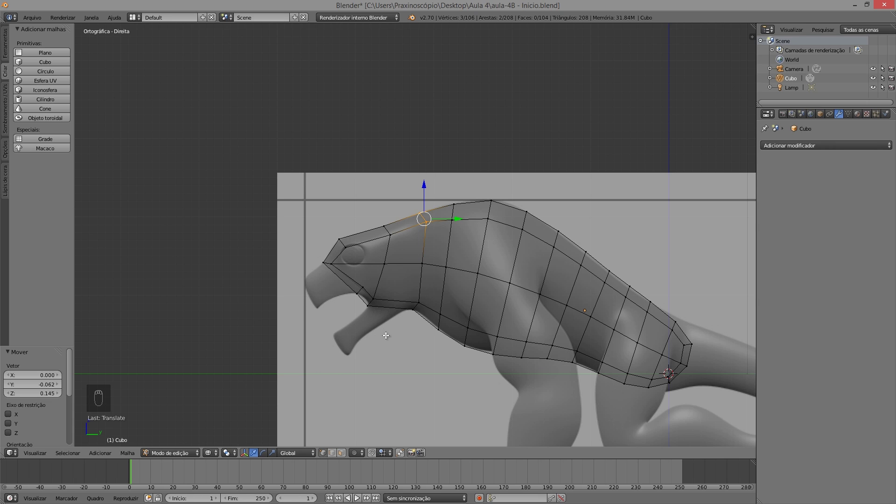
scroll(381, 334, up, 1)
click(340, 452)
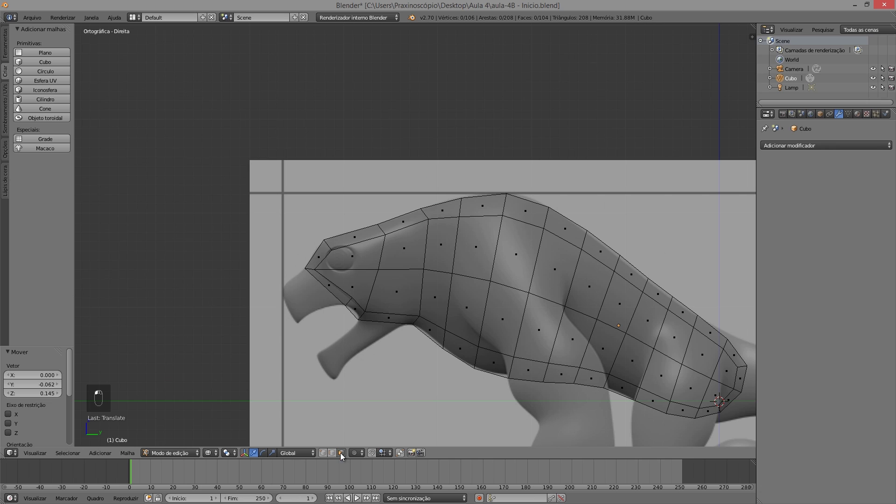
key(a)
key(a)
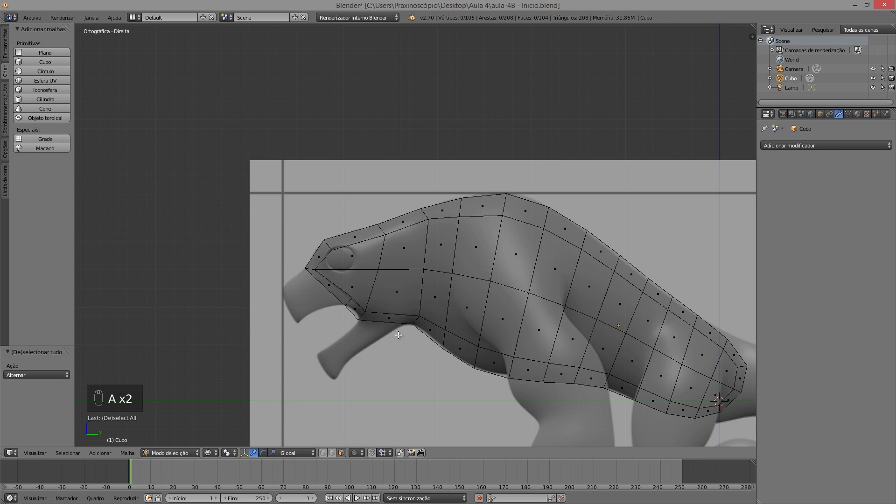
key(b)
drag(366, 309, 404, 342)
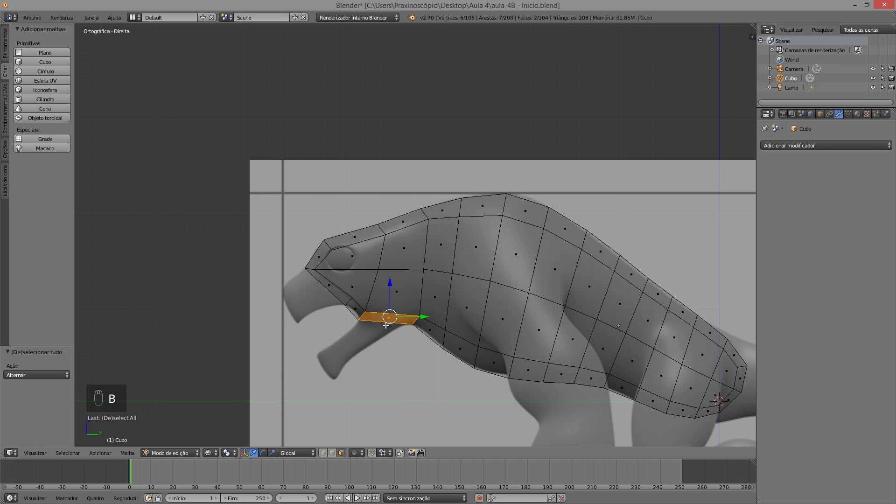
key(e)
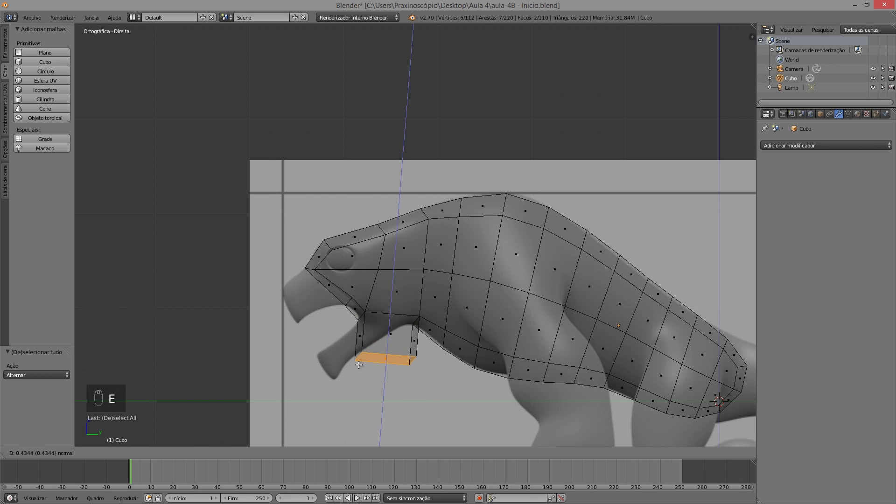
click(359, 380)
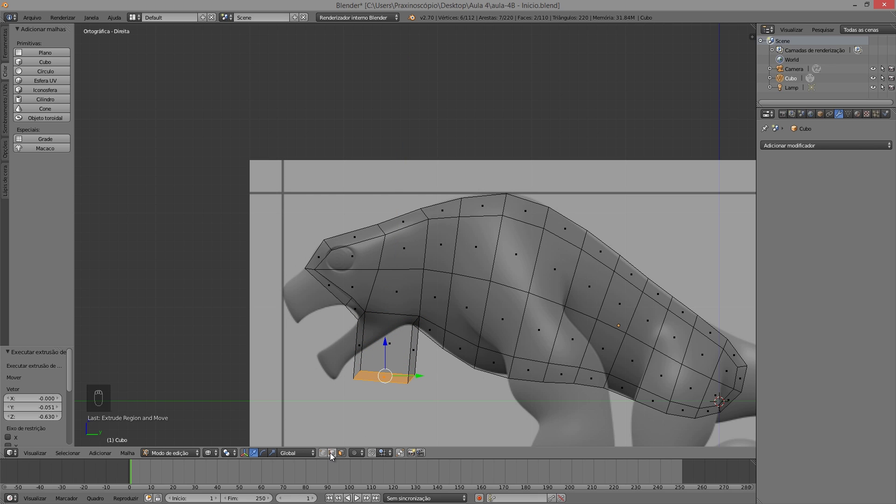
Move the front vertices of the jaw extrusion about -0.28 in Y and 0.34 in Z onto the jaw's upper edge
key(a)
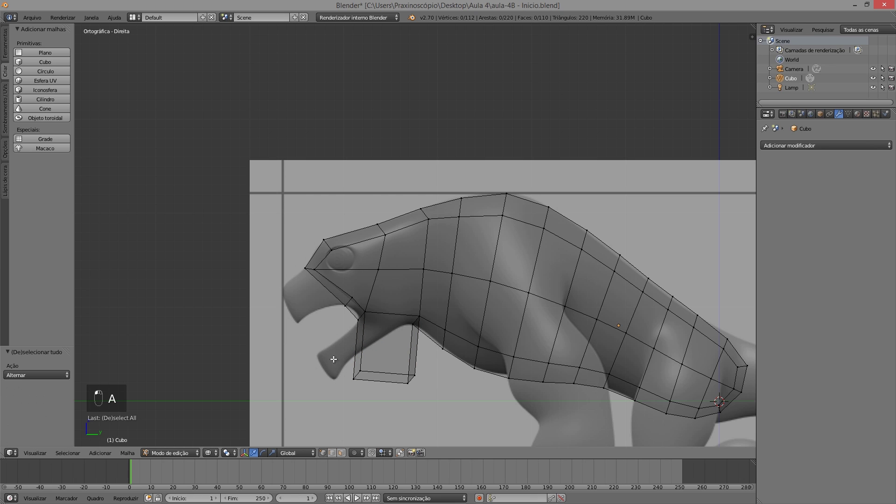
key(b)
drag(349, 369, 368, 384)
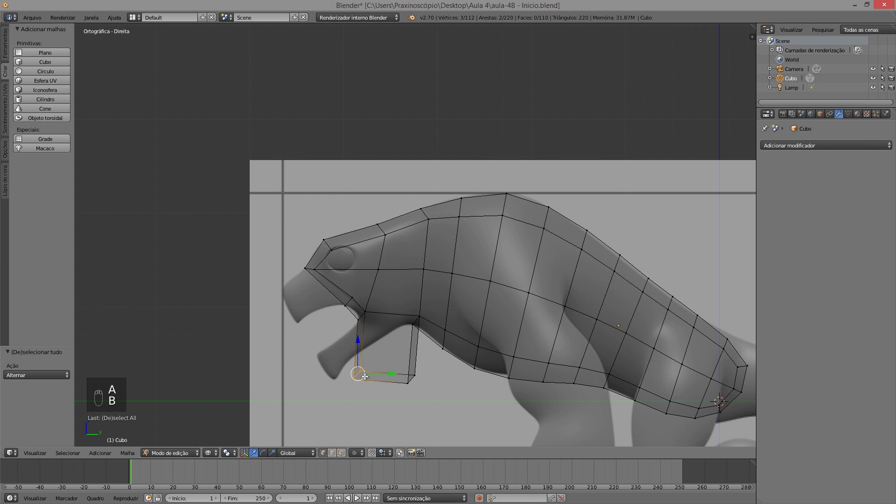
key(g)
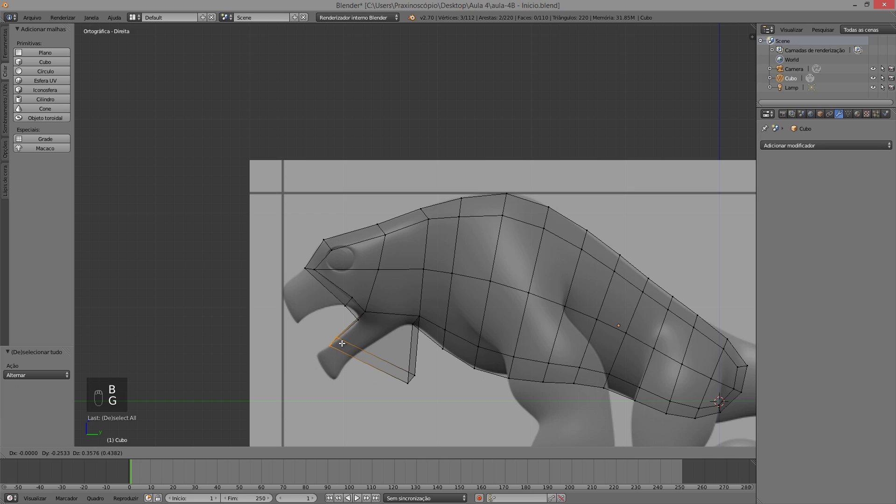
click(341, 344)
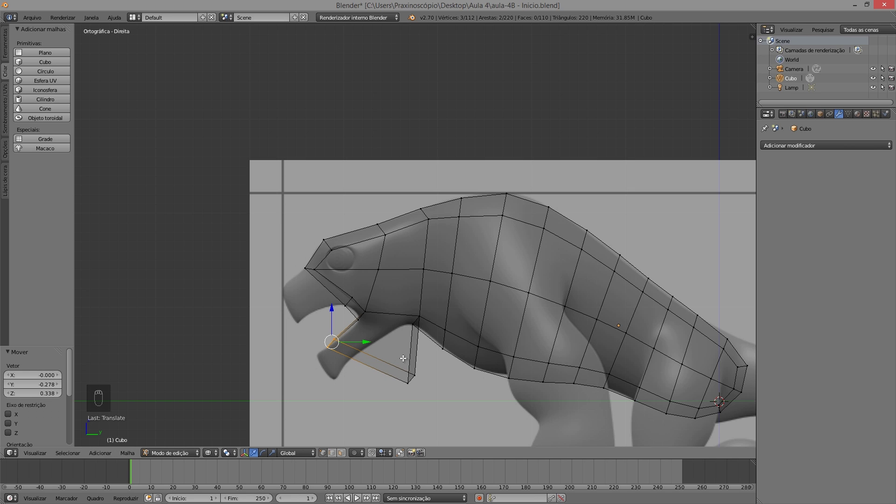
Try moving the rear vertices of the jaw extrusion about -0.64 in Y and 0.24 in Z onto the jaw's lower edge
key(a)
key(b)
drag(401, 360, 437, 405)
key(g)
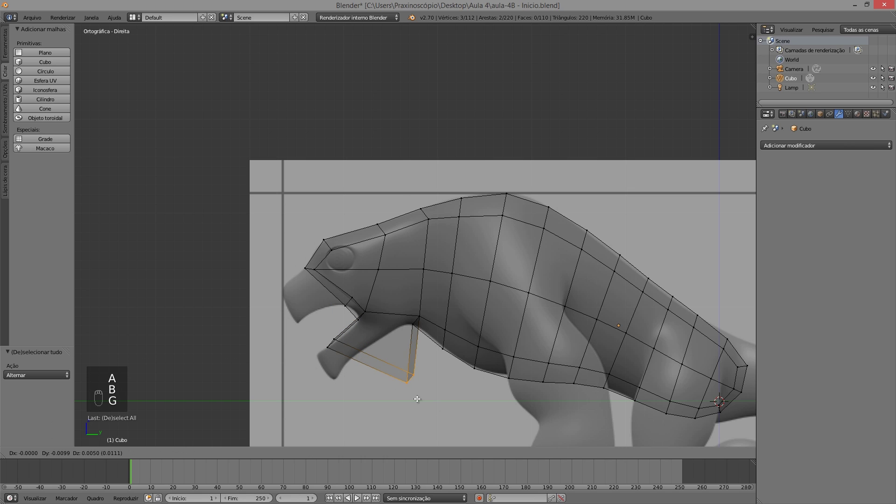
click(378, 382)
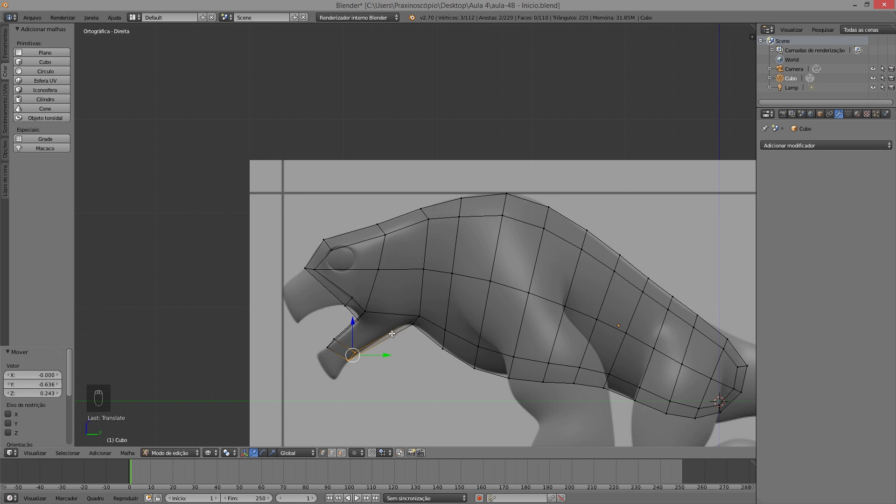
Undo the jaw vertex moves and the downward extrusion, back to the two selected faces under the head
key(ctrl+z)
key(ctrl+z)
key(ctrl+z)
key(ctrl+z)
key(ctrl+z)
key(ctrl+z)
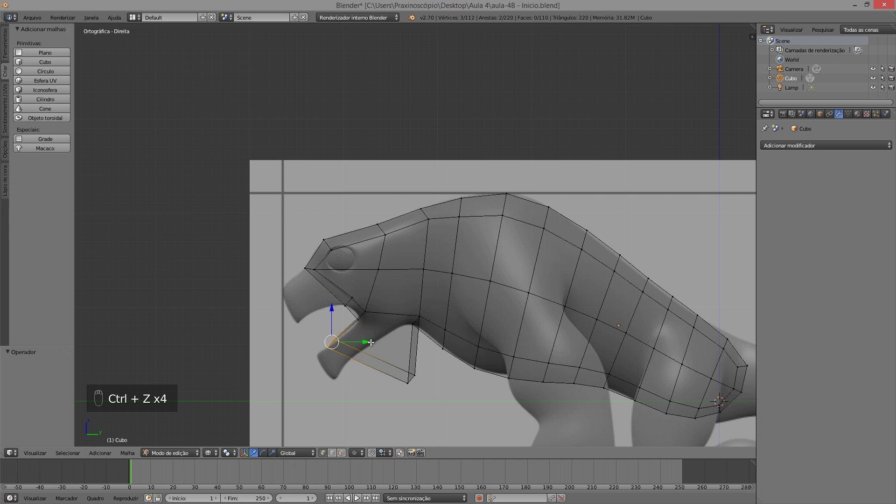
key(ctrl+z)
key(ctrl+z)
key(ctrl+z)
key(ctrl+z)
key(ctrl+z)
key(ctrl+z)
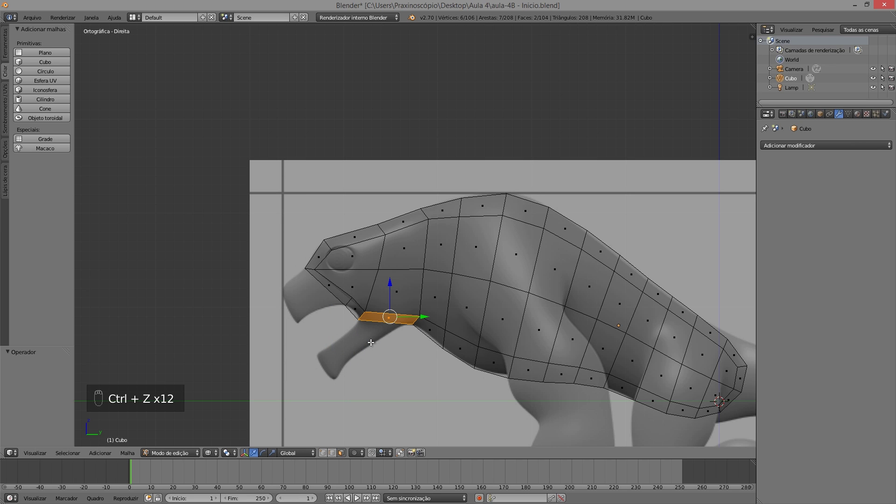
key(ctrl+r)
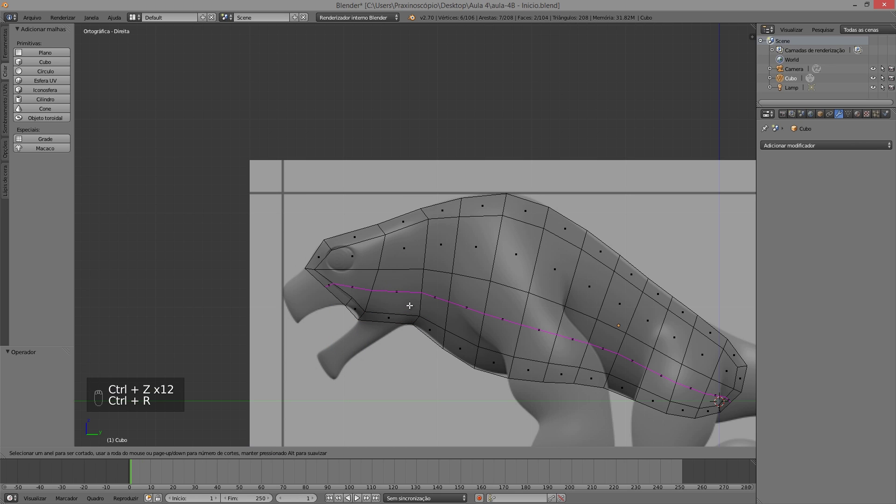
click(404, 310)
right_click(406, 309)
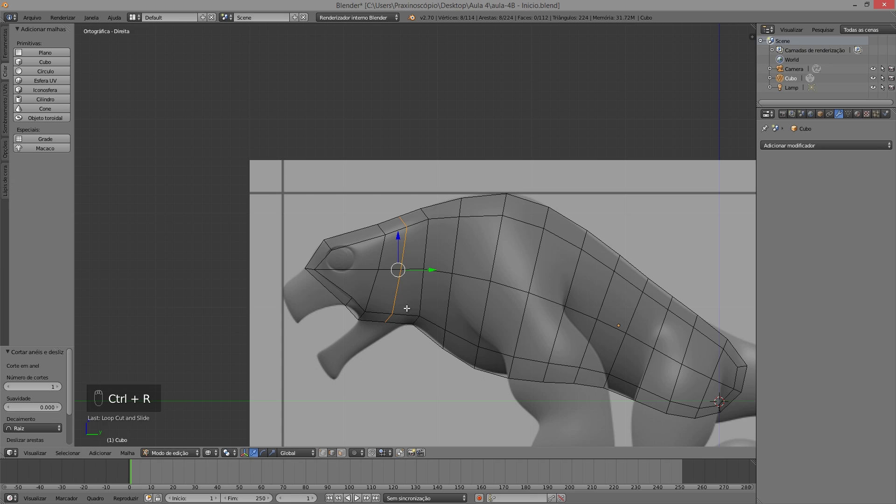
click(322, 452)
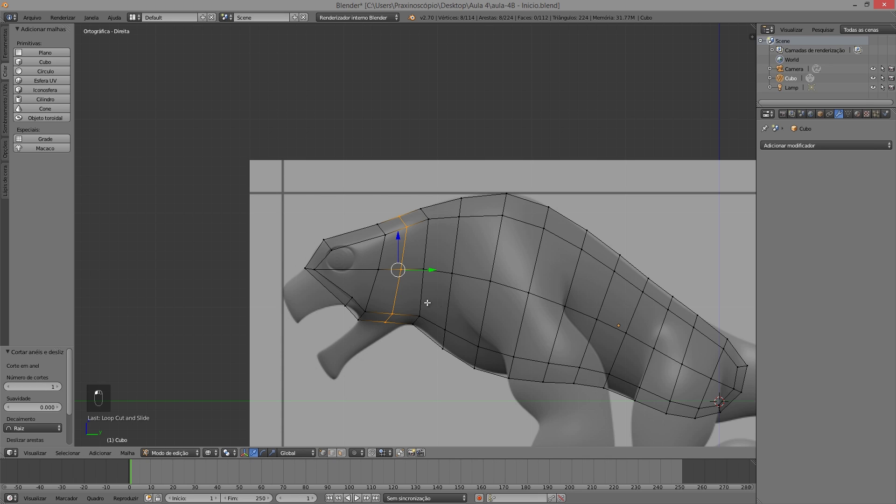
key(ctrl+z)
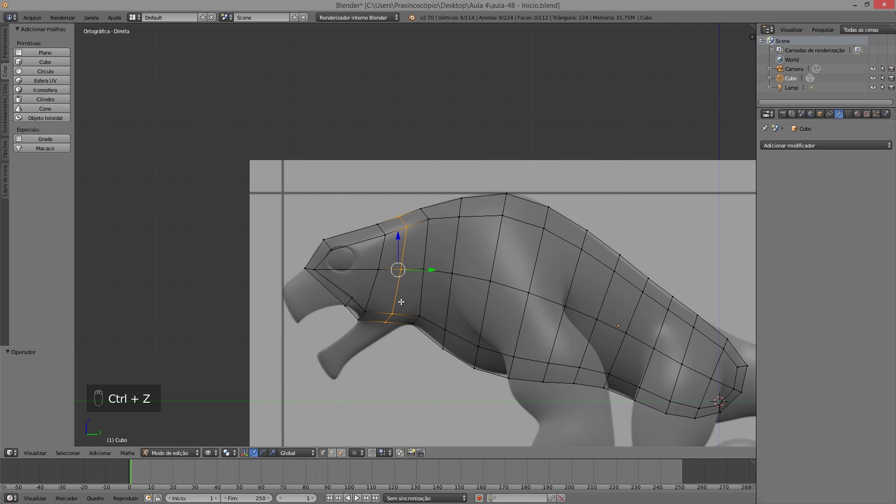
key(ctrl+z)
key(ctrl+z)
Add one vertical loop cut through the back of the head, slid slightly from the middle toward the neck
key(ctrl+r)
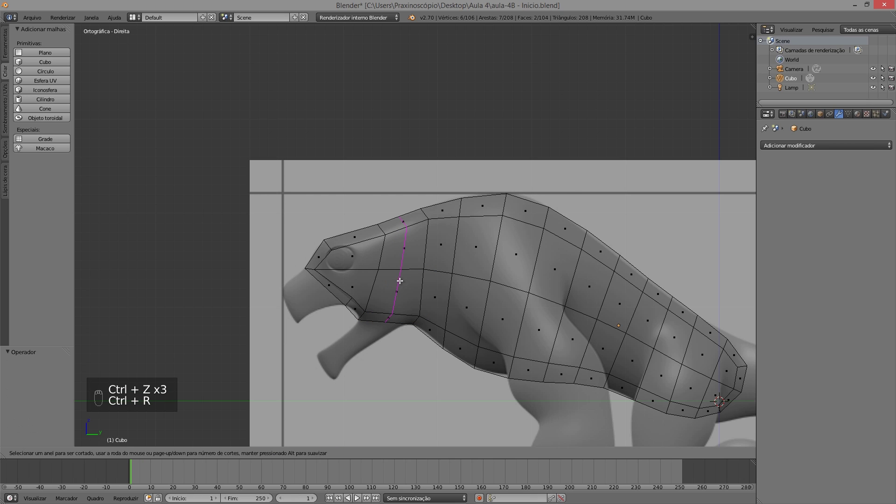
click(401, 278)
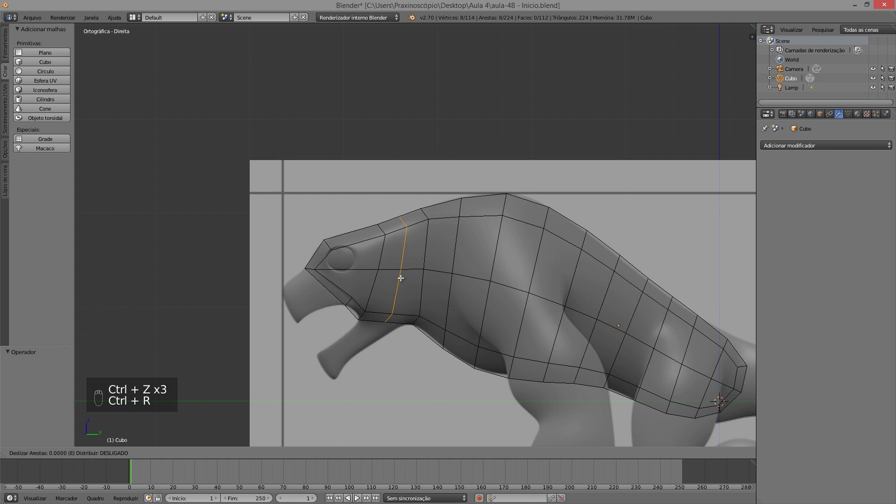
click(404, 305)
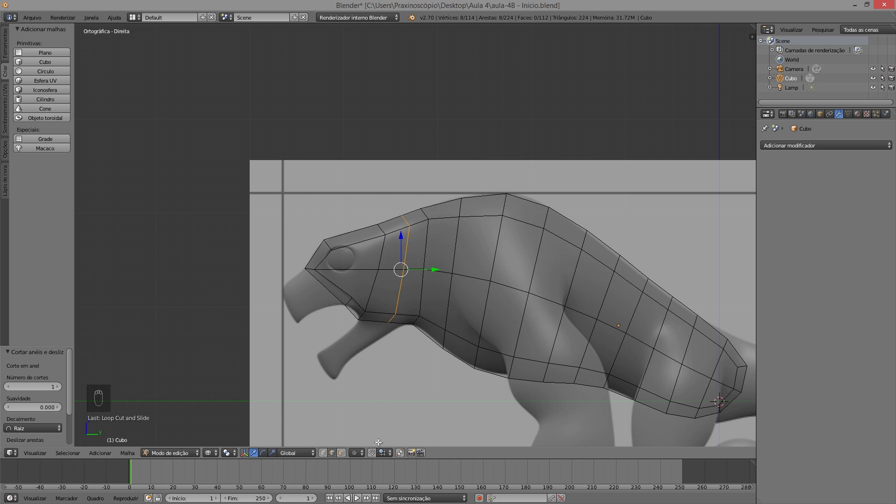
Move the bottom vertices of the new loop about -0.10 in Y and -0.18 in Z onto the jaw's lower edge
click(323, 453)
key(b)
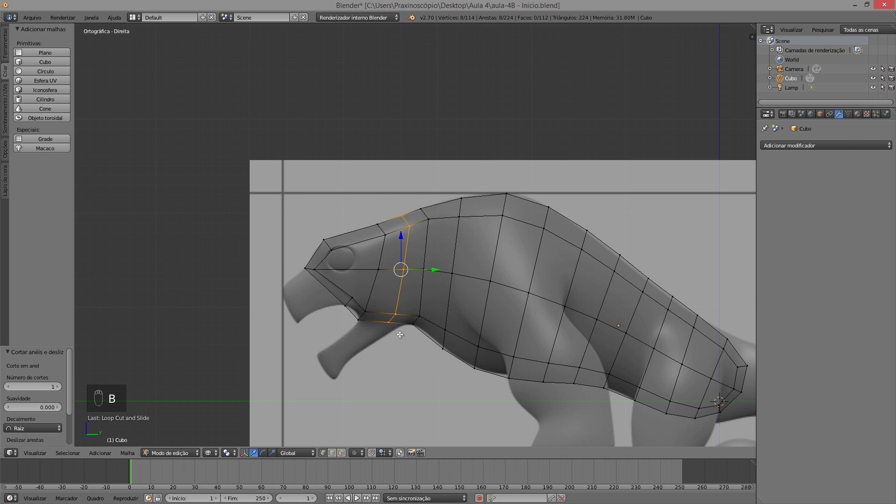
key(a)
key(b)
drag(384, 312, 401, 330)
key(g)
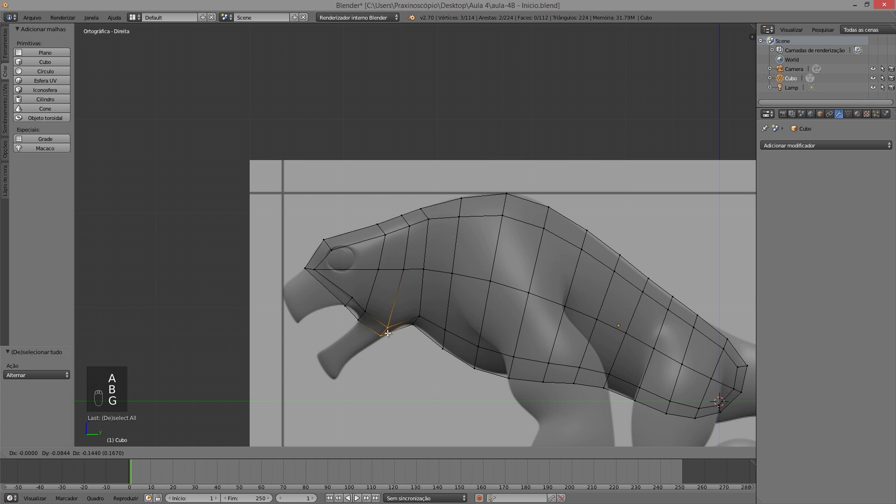
click(386, 334)
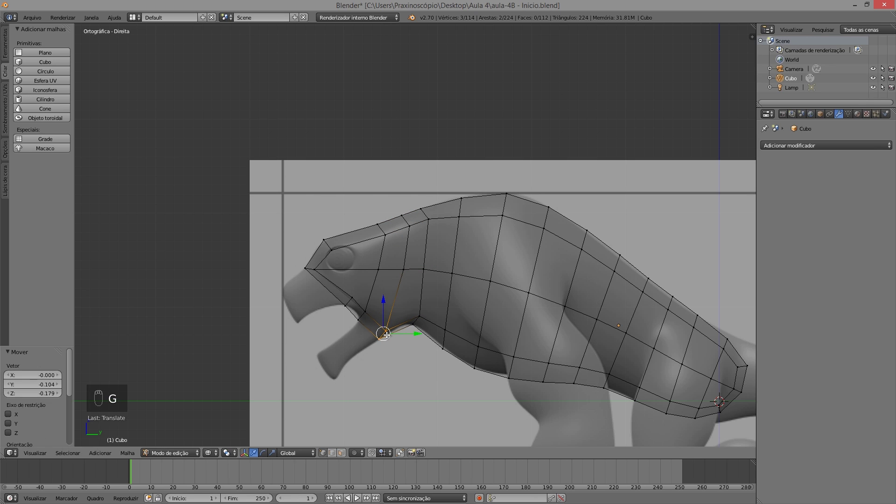
Extrude the face between mouth corner and lowered jaw vertices about 0.52 units along its normal for the lower jaw
click(342, 452)
right_click(369, 327)
key(e)
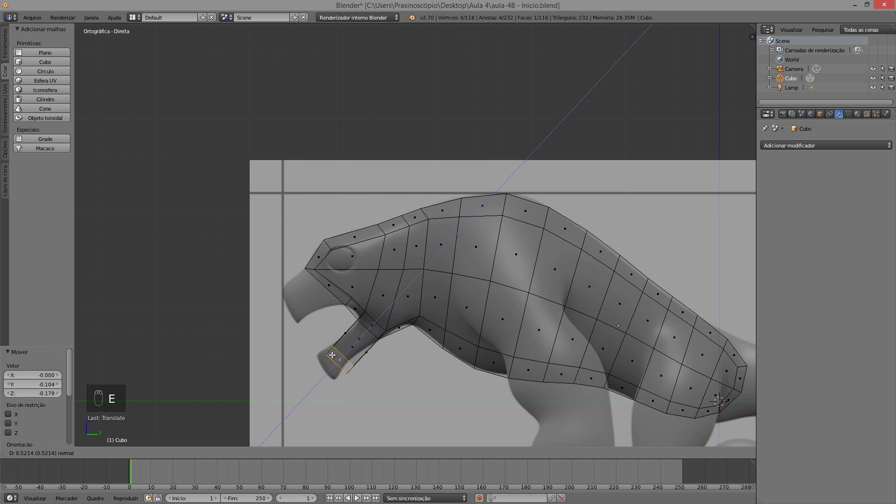
click(332, 355)
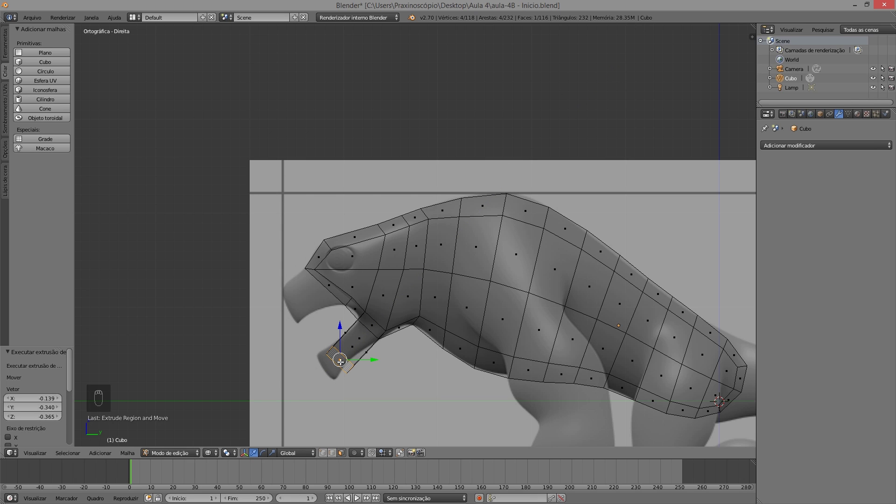
Move the extruded lower jaw end about -0.13 in Y and -0.05 in Z in total onto the jaw tip
key(g)
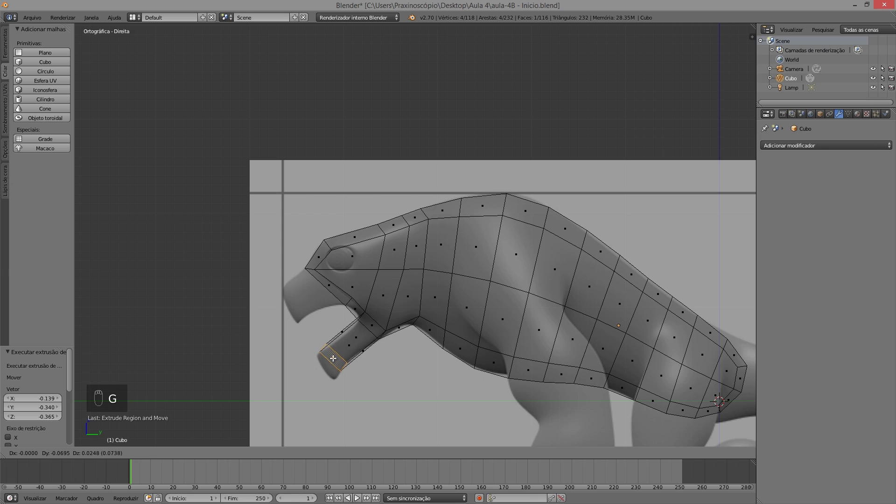
click(333, 359)
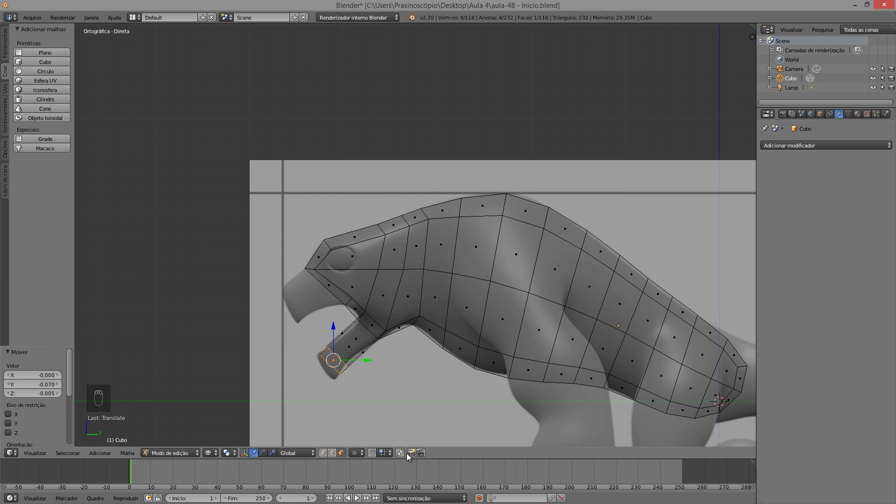
key(g)
click(326, 363)
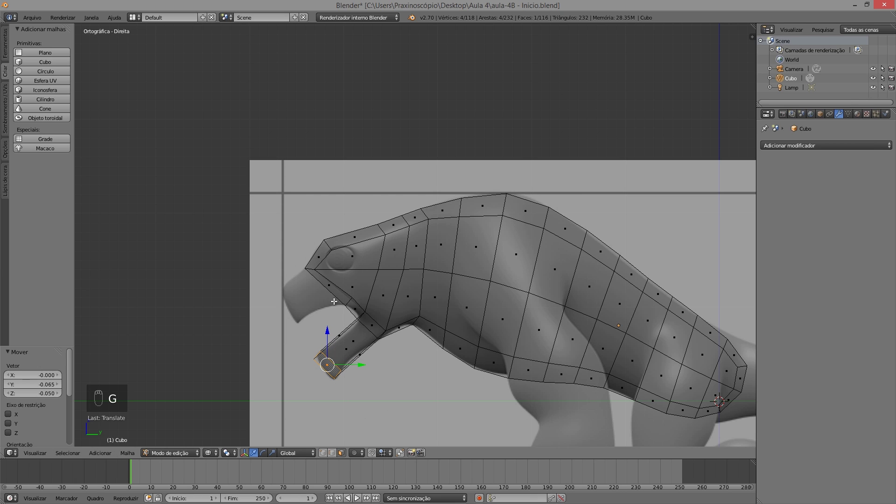
Select the two faces on the underside of the snout and extrude them about -0.24 in Y and -0.30 in Z
key(a)
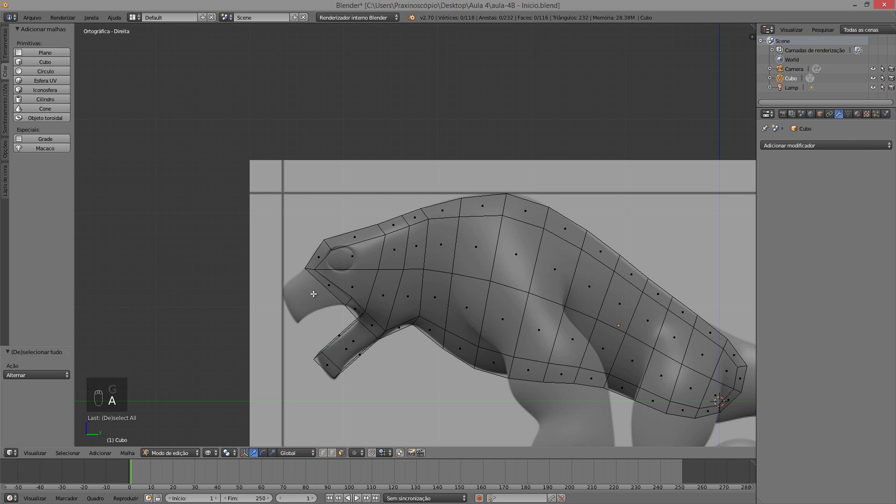
key(b)
drag(310, 302, 332, 282)
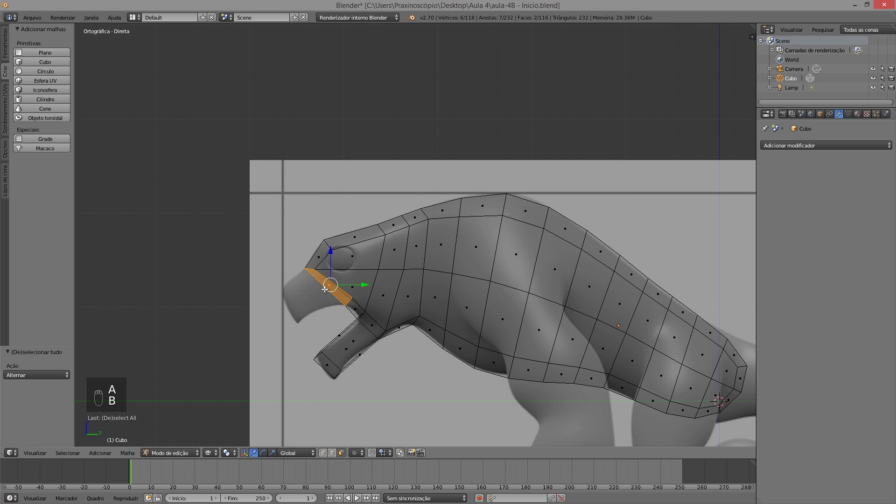
key(e)
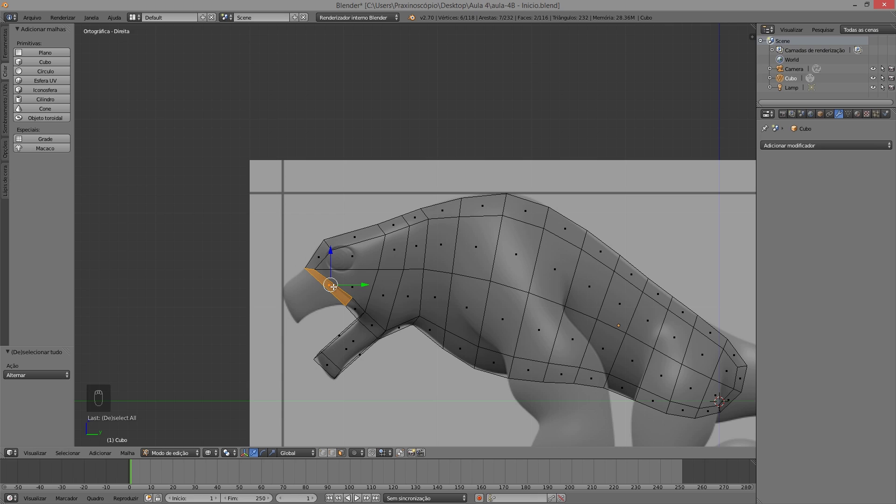
click(302, 306)
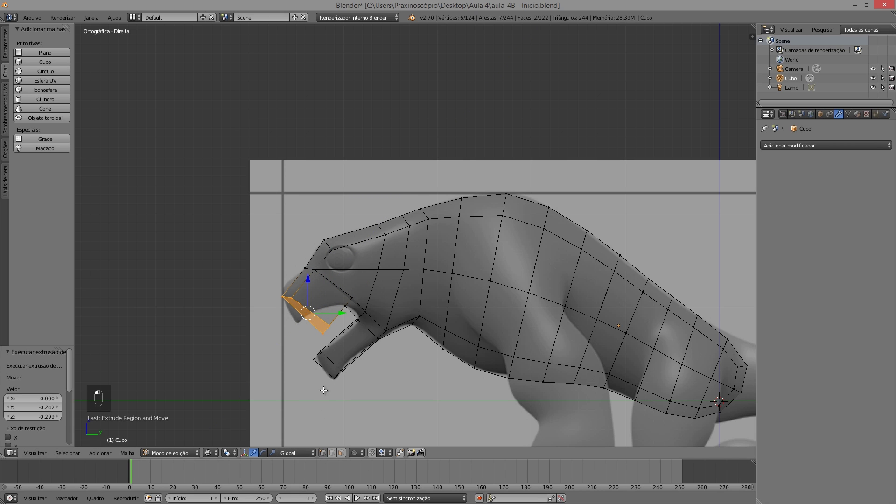
Move the front vertices of the snout extrusion forward and up to the tip of the muzzle
key(a)
key(b)
drag(275, 286, 287, 299)
key(g)
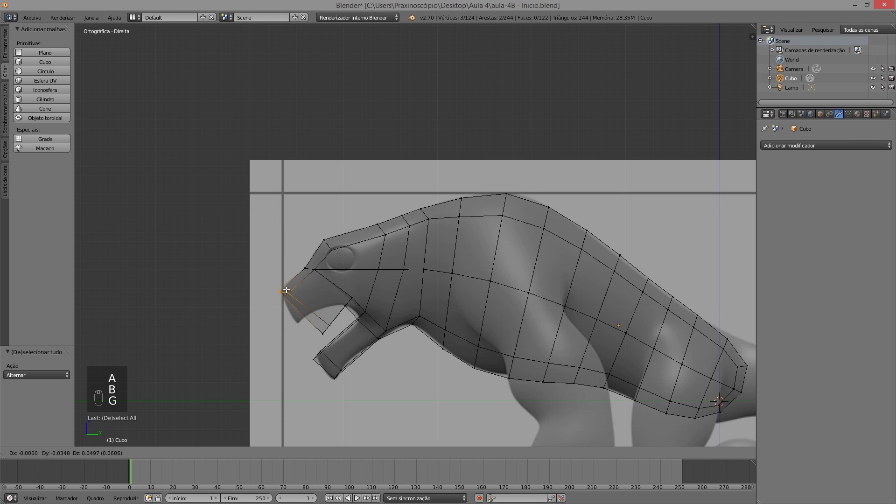
click(286, 290)
Move the rear vertices of the snout extrusion about -0.28 in Y and 0.11 in Z onto the upper jaw's lower tip
key(a)
key(b)
drag(300, 317, 339, 338)
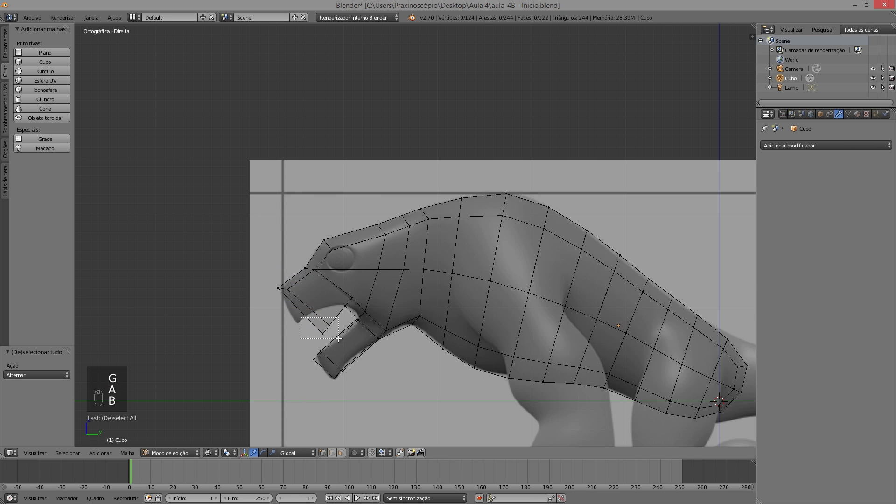
key(g)
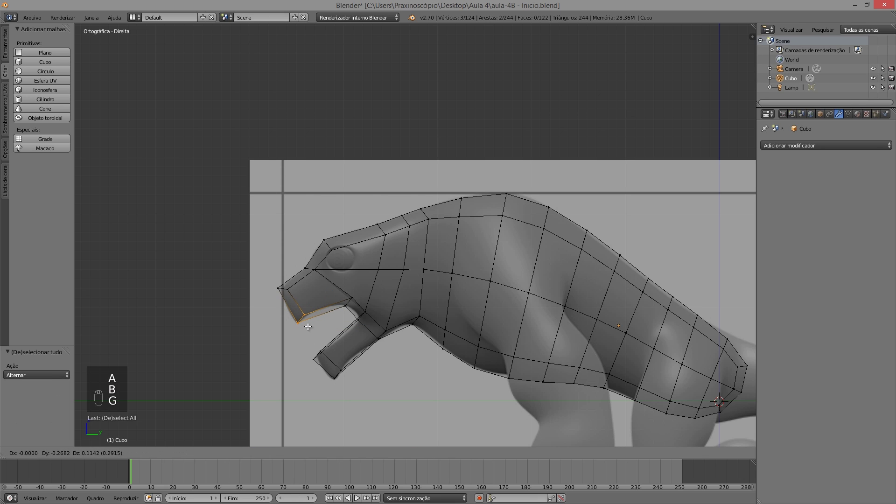
click(300, 317)
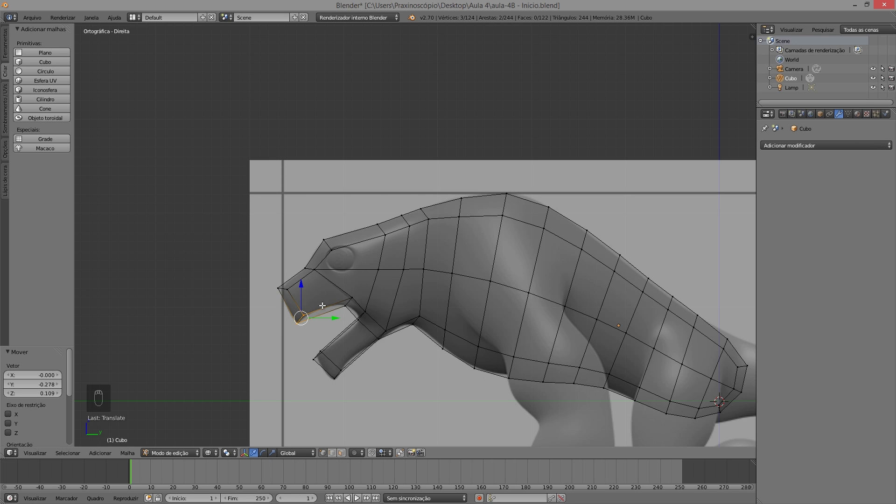
Add a loop cut across the snout between the muzzle tip and the eye area
key(ctrl+r)
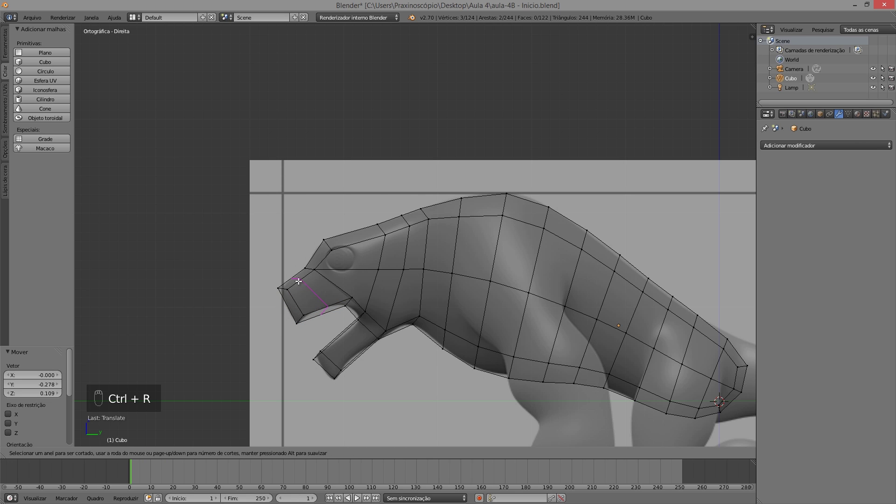
Add an edge loop across the upper snout and raise its underside vertices to follow the reference mouth line
click(314, 295)
click(314, 295)
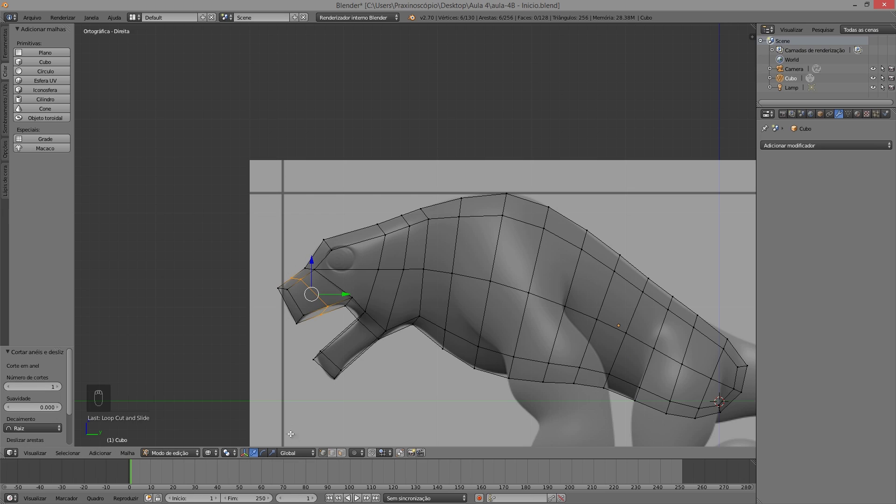
key(a)
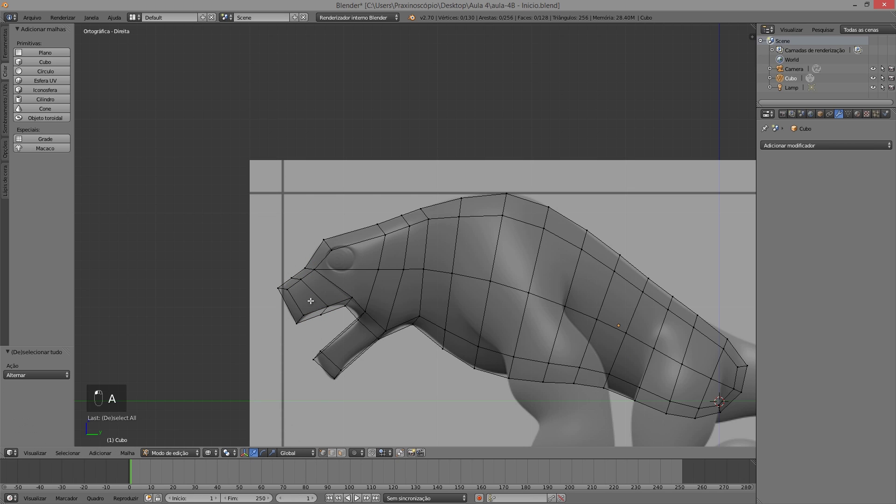
key(b)
drag(310, 295, 332, 322)
key(g)
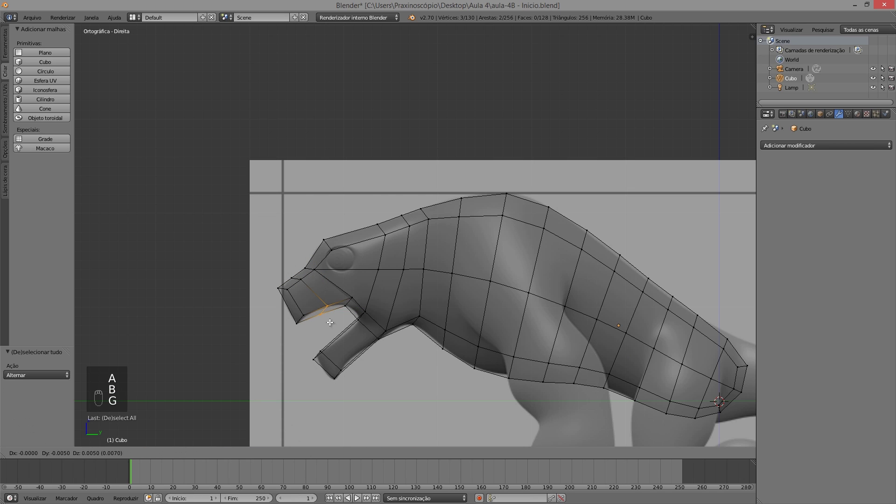
click(332, 311)
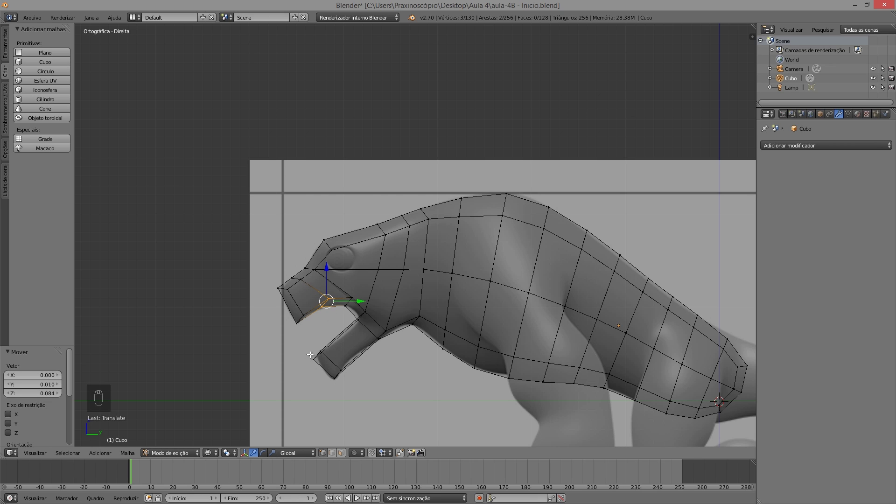
Reposition the upper and lower vertices at the lower jaw's tip to match the reference outline
key(a)
key(b)
drag(303, 343, 325, 367)
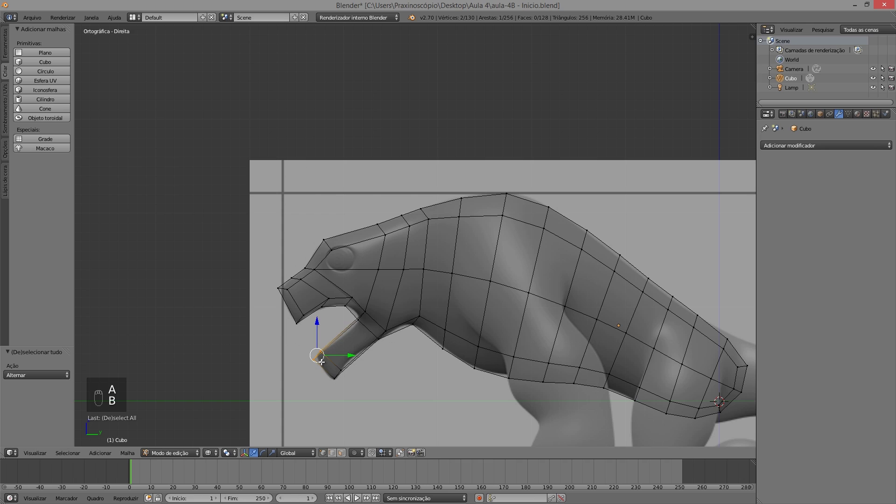
key(g)
click(325, 357)
key(a)
key(b)
drag(360, 391, 325, 362)
key(g)
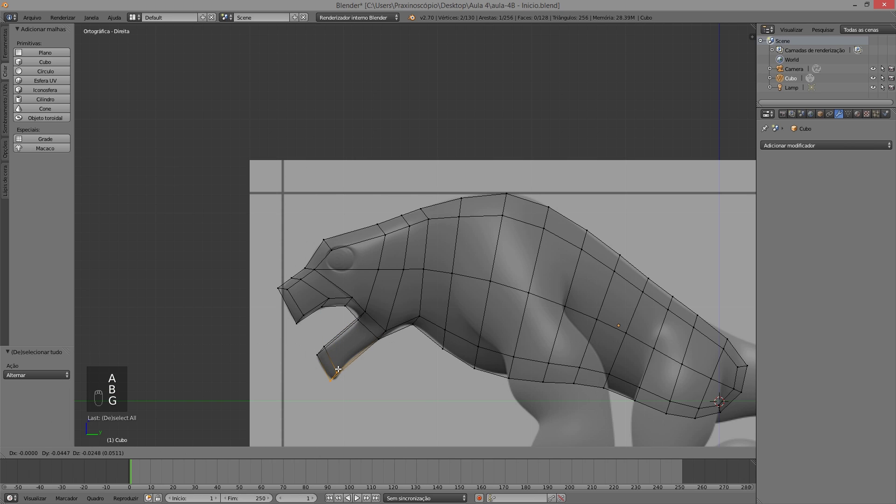
click(343, 366)
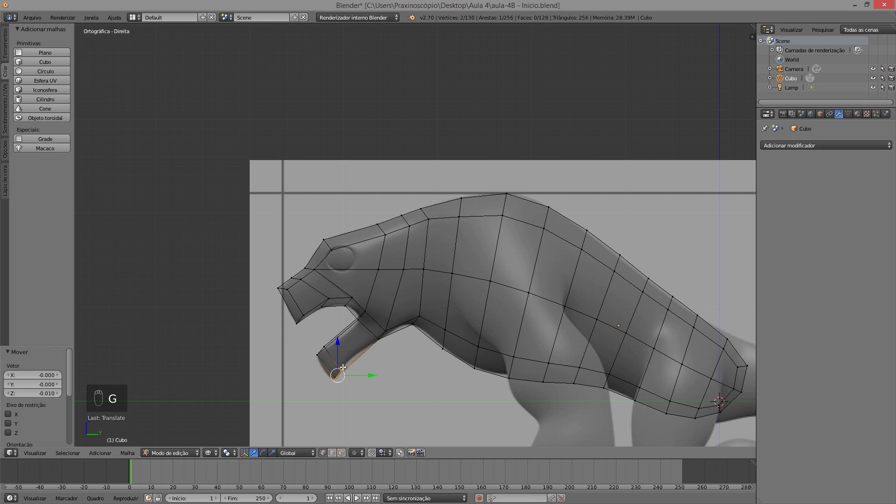
Add an edge loop across the middle of the lower jaw and move its underside vertices onto the reference outline
key(ctrl+r)
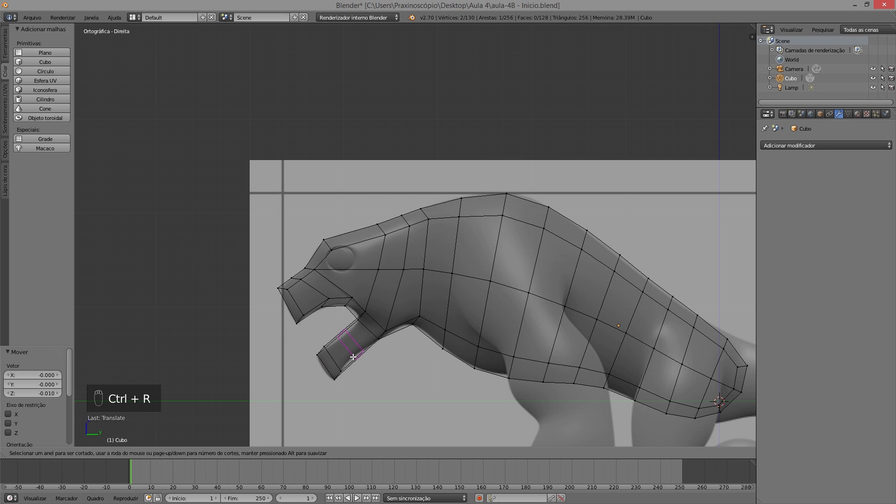
click(353, 356)
right_click(353, 356)
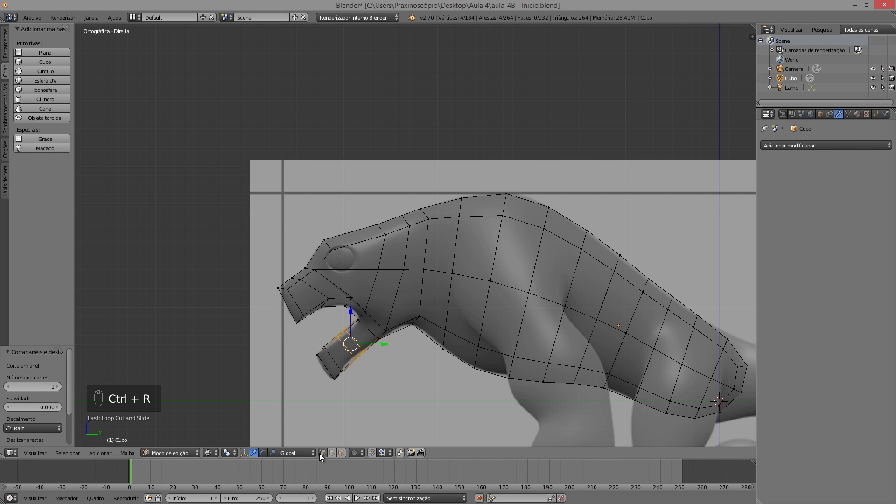
key(a)
key(b)
drag(376, 371, 344, 344)
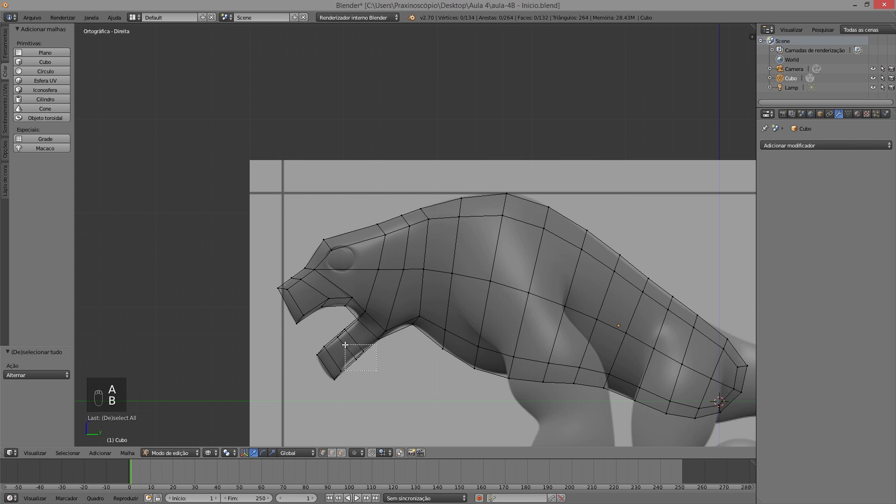
key(g)
click(342, 344)
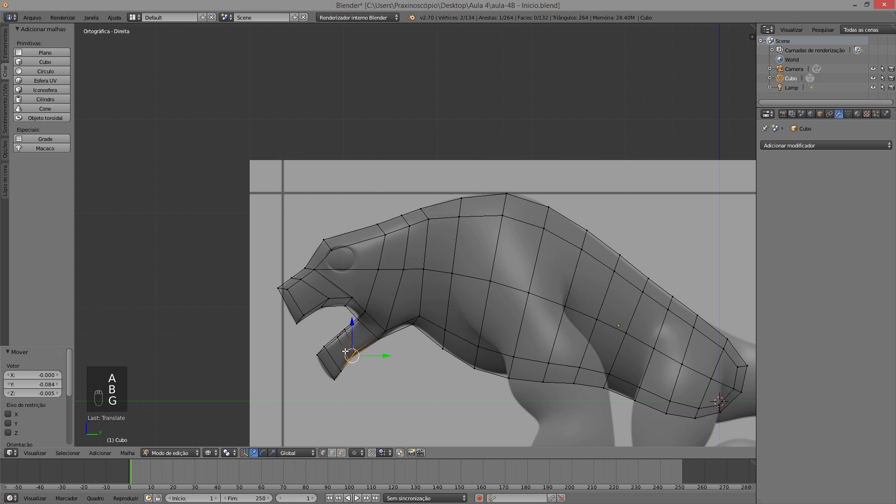
Move the upper vertices of the lower jaw's new edge loop onto the reference mouth line
key(a)
key(b)
drag(331, 323, 356, 347)
key(g)
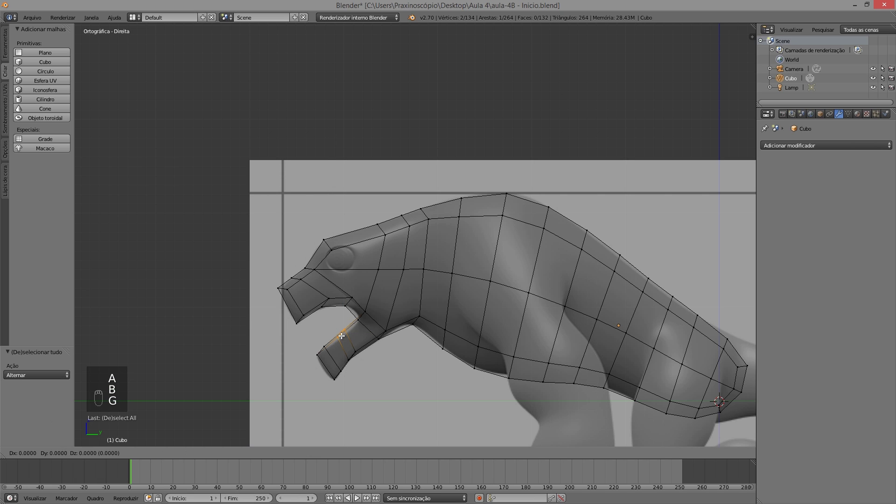
click(341, 339)
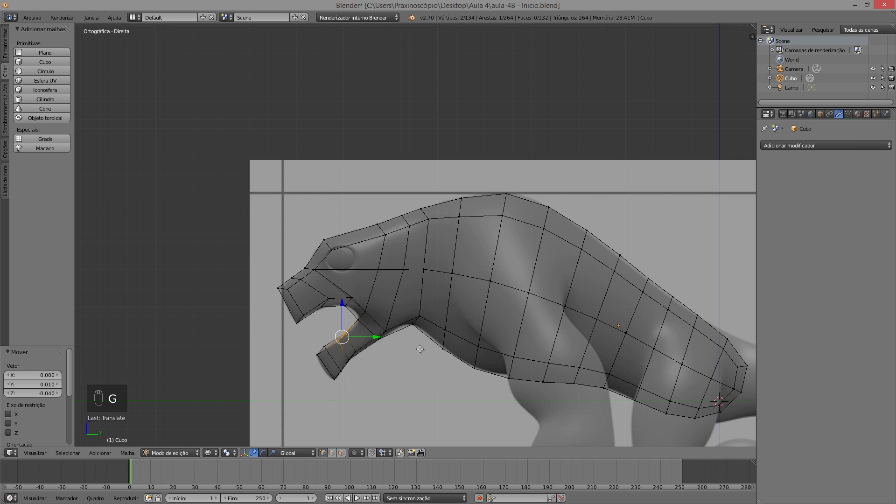
Examine the lower jaw's alignment with the body's centre line in the top view
scroll(411, 336, down, 2)
scroll(397, 321, down, 2)
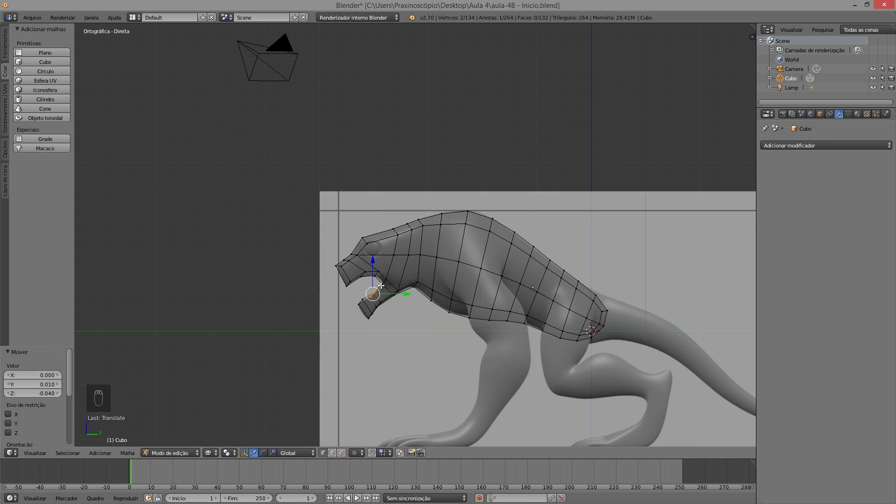
key(ctrl+alt+q)
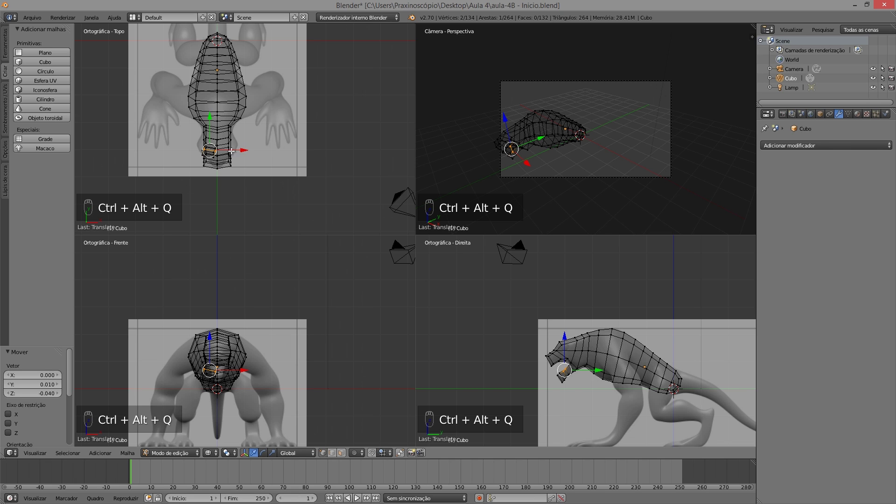
key(ctrl+alt+q)
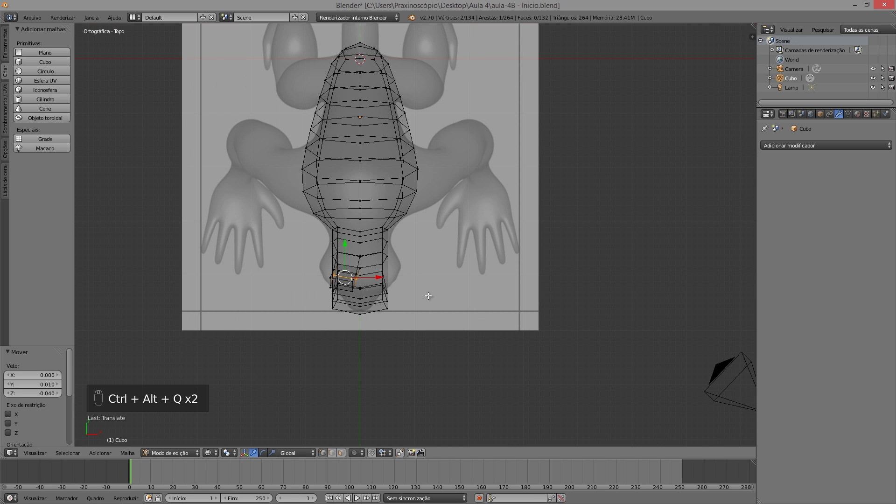
scroll(419, 290, up, 4)
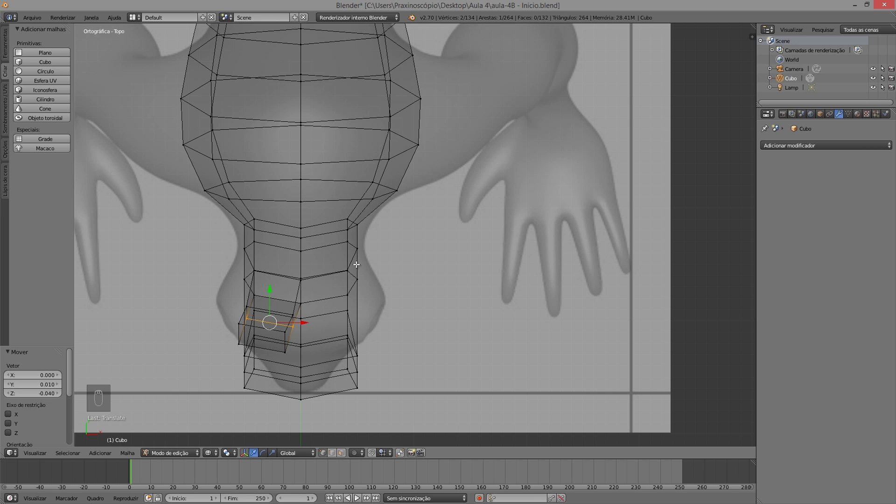
key(ctrl+alt+q)
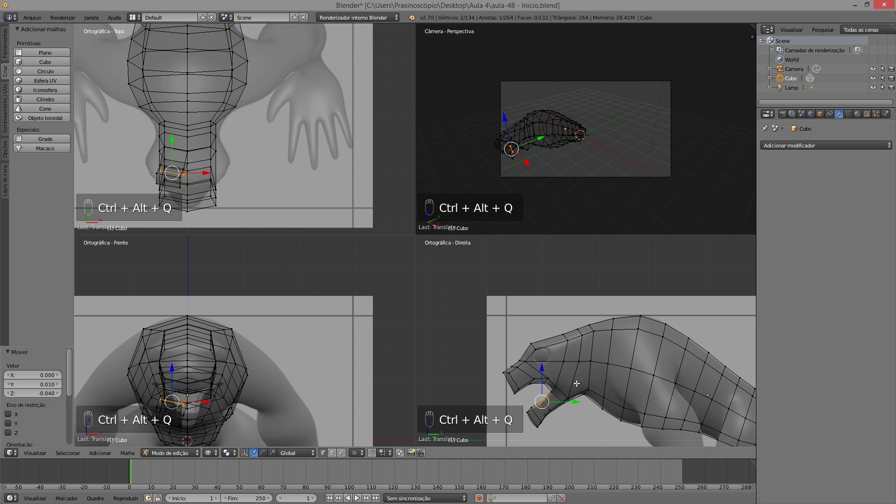
Switch to solid shading and face selection in the perspective view, and select the lower jaw's front face to inspect it
key(ctrl+alt+q)
key(z)
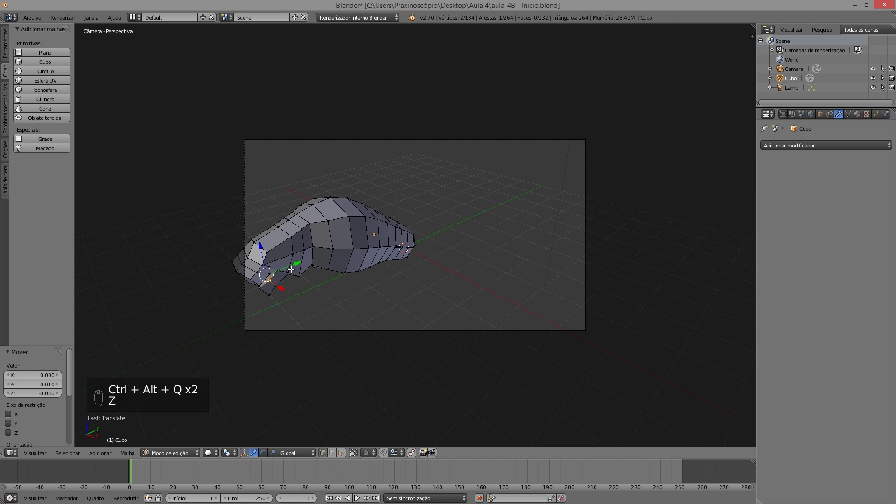
middle_drag(313, 261, 245, 225)
scroll(200, 265, up, 4)
click(343, 455)
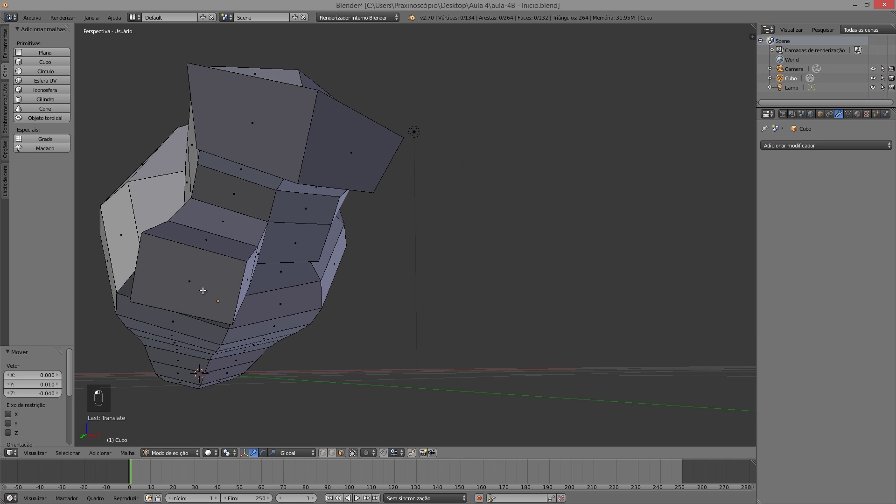
middle_drag(225, 260, 197, 276)
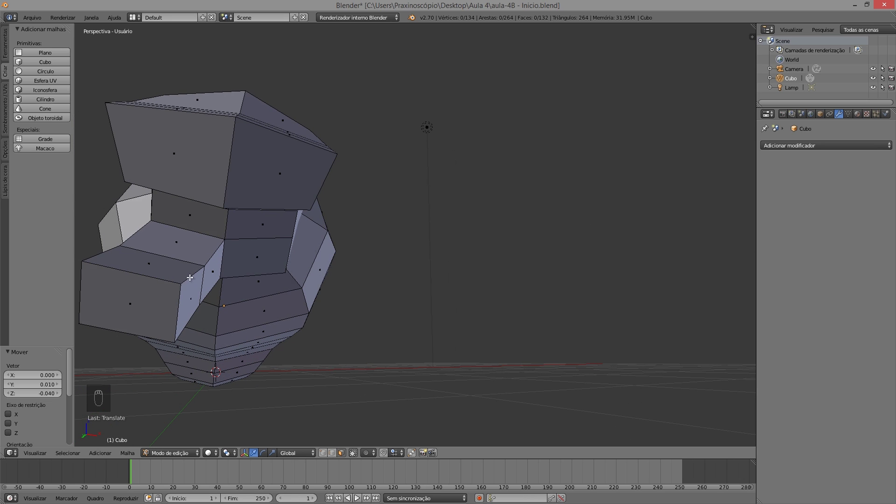
right_click(139, 291)
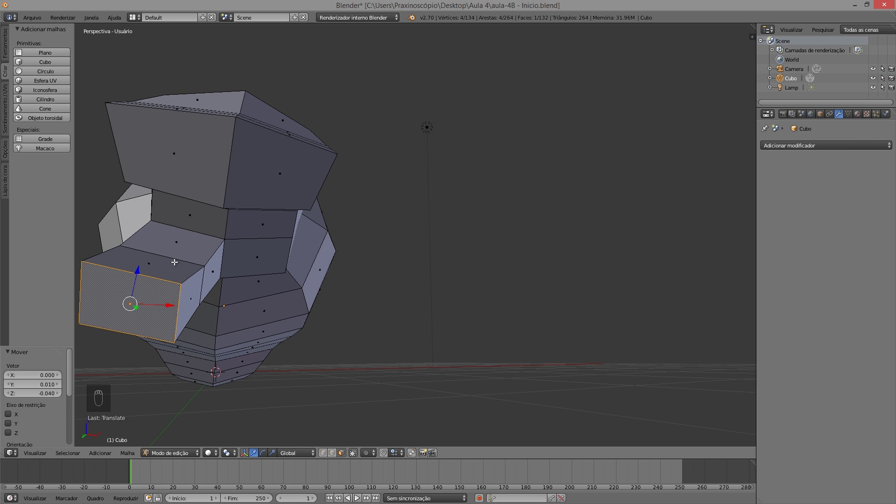
middle_drag(192, 260, 249, 227)
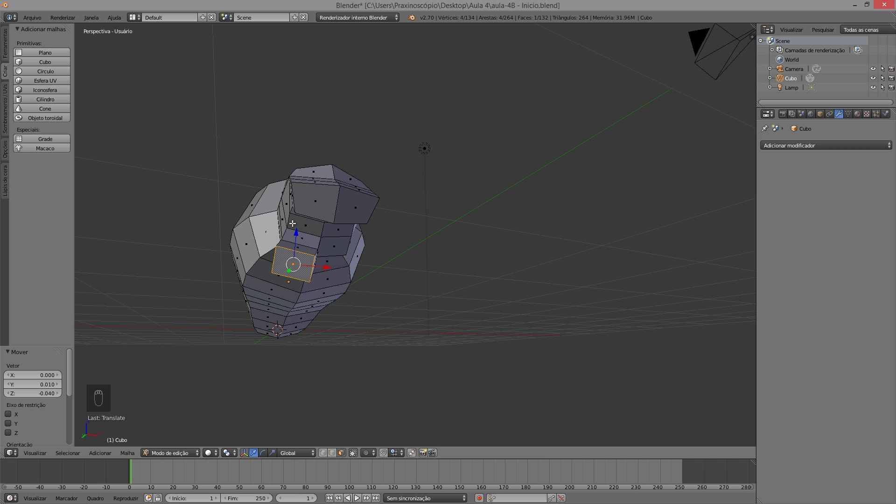
Select all faces on the negative X half of the body in the wireframe top view and delete them
key(ctrl+alt+q)
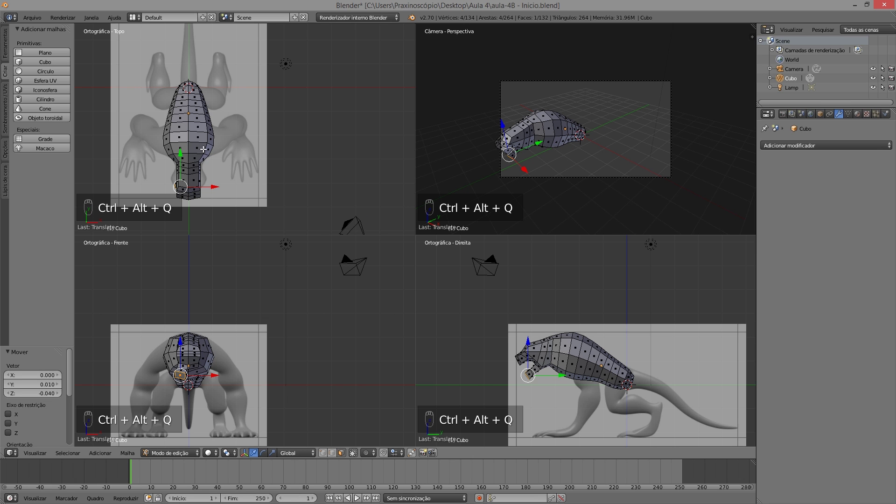
key(z)
scroll(233, 187, up, 1)
shift+middle_drag(233, 186, 320, 170)
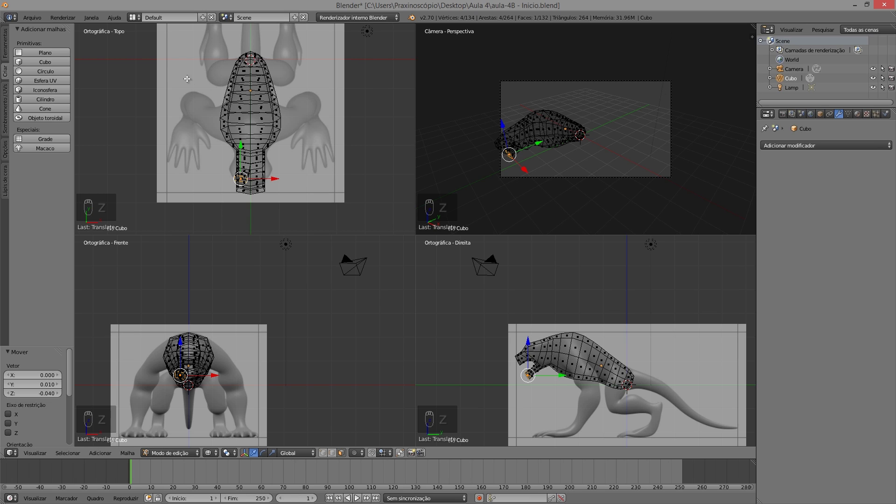
key(a)
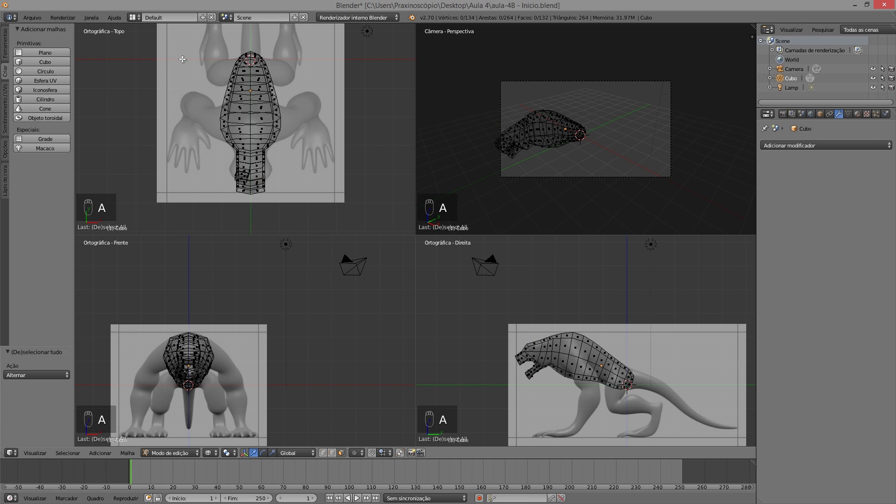
key(b)
drag(199, 40, 247, 202)
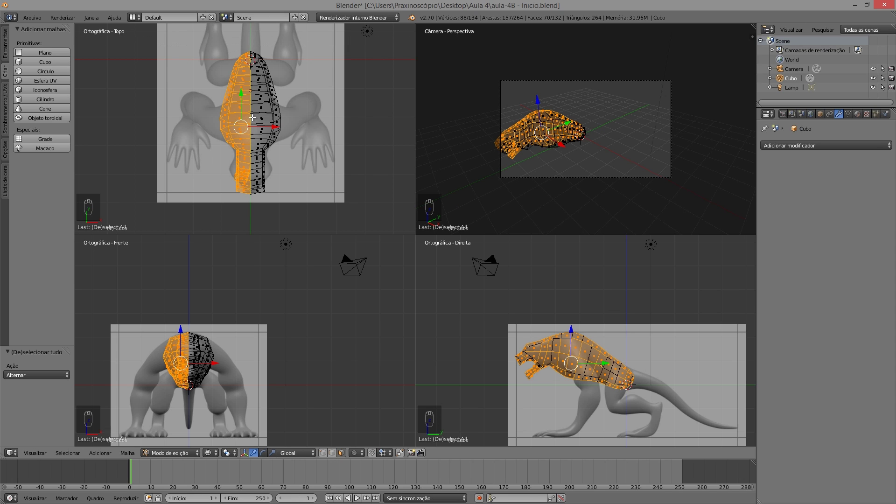
key(x)
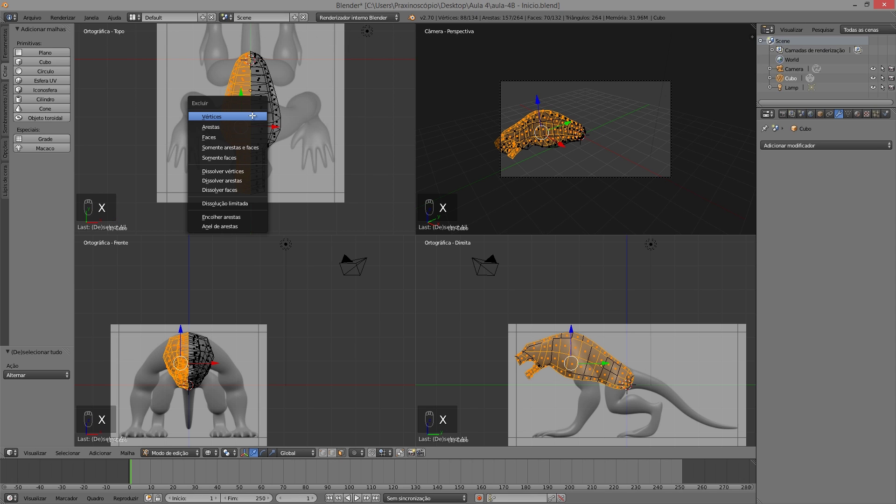
click(218, 138)
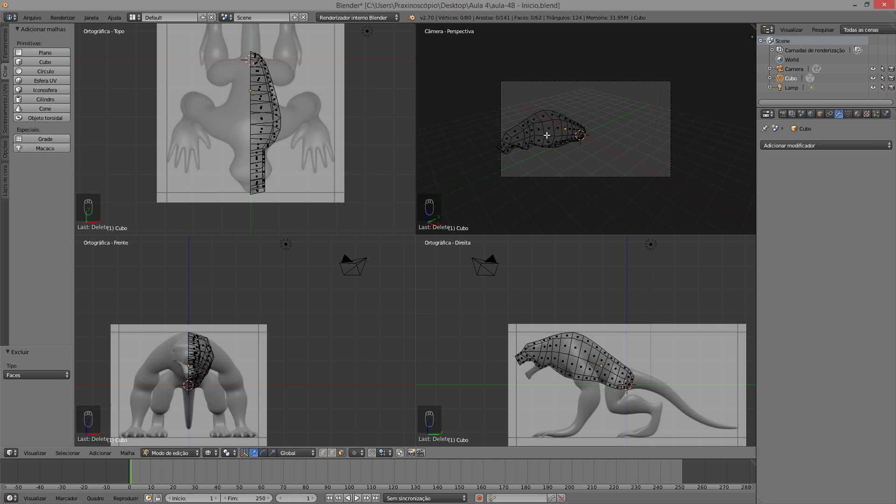
Return to object mode and add a Mirror (Espelhar) modifier to the half body
key(Tab)
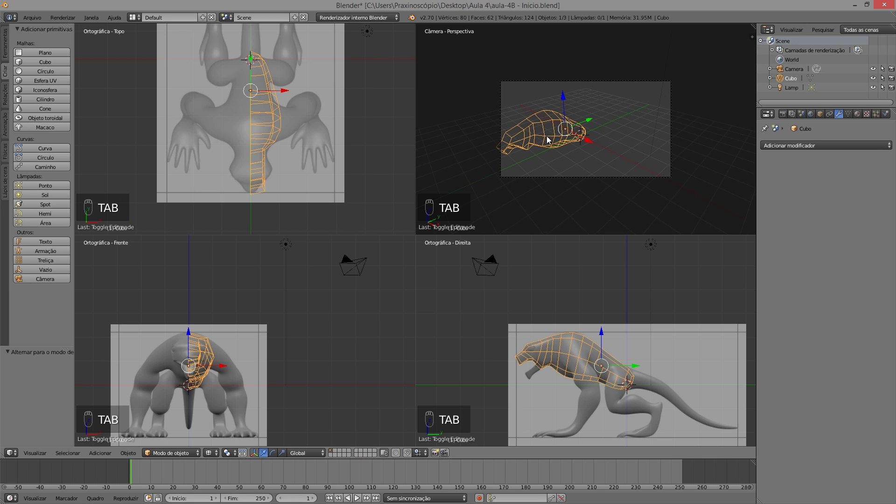
click(798, 147)
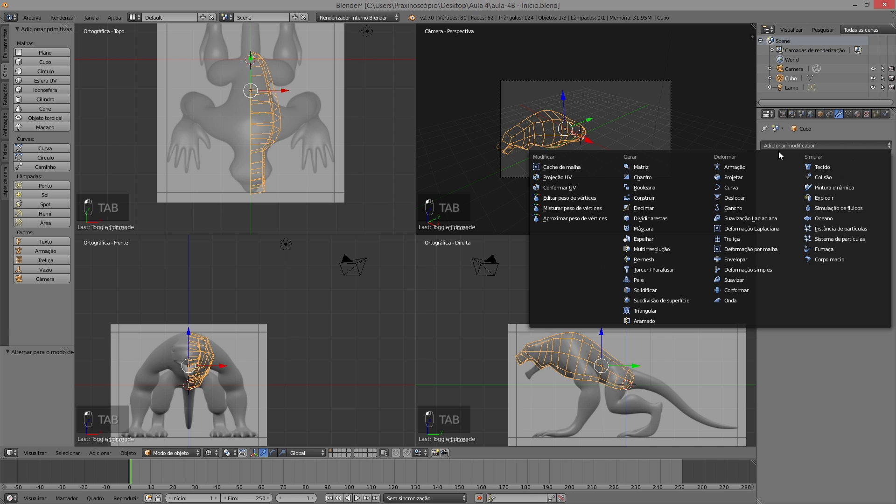
click(637, 243)
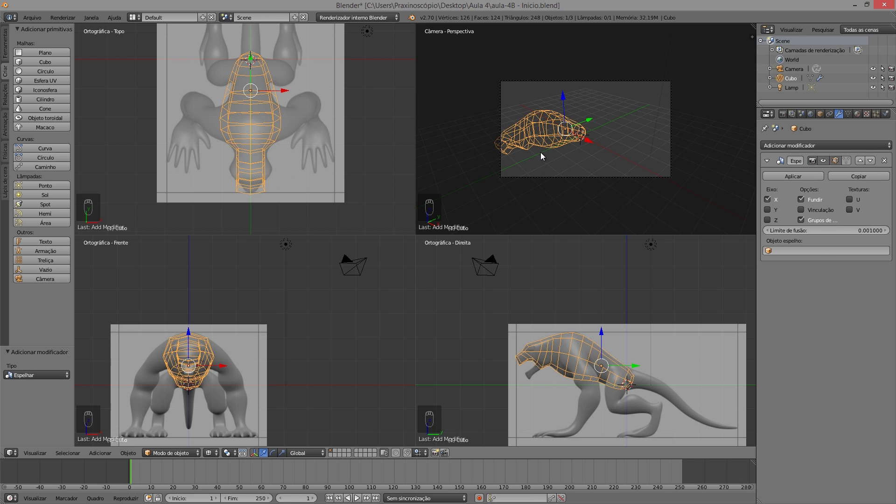
Return to editing the solid-shaded mesh with vertex selection and raise one upper-back vertex by 0.255 along Z to test the mirroring
key(ctrl+alt+q)
scroll(358, 246, up, 3)
key(z)
mouse_move(305, 264)
shift+middle_down()
mouse_move(420, 255)
mouse_move(478, 197)
shift+middle_up()
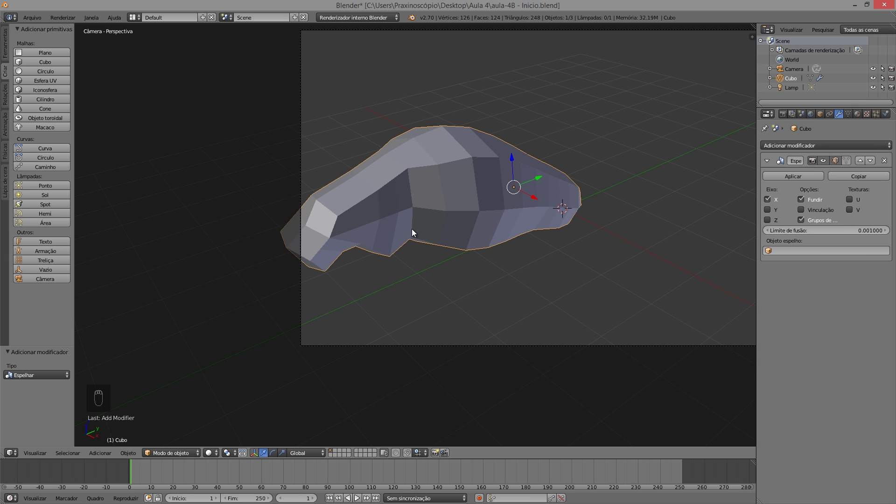
key(Tab)
click(384, 453)
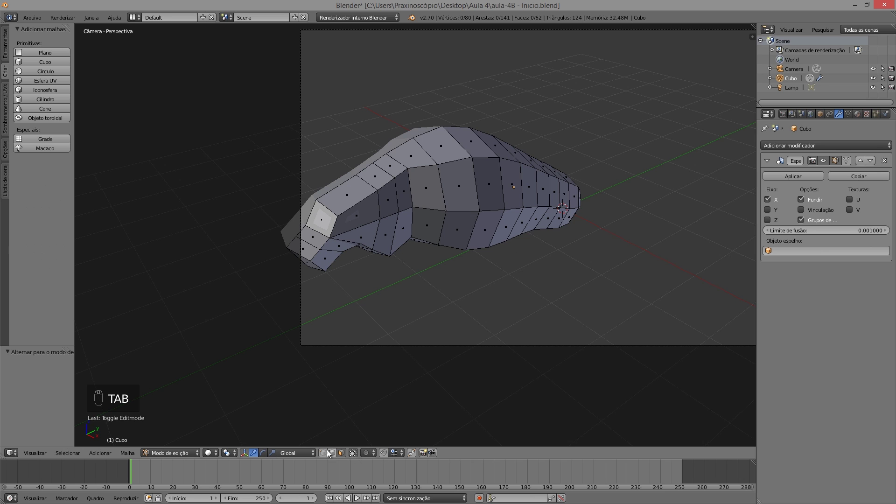
middle_drag(376, 234, 452, 242)
right_click(338, 276)
drag(335, 247, 337, 234)
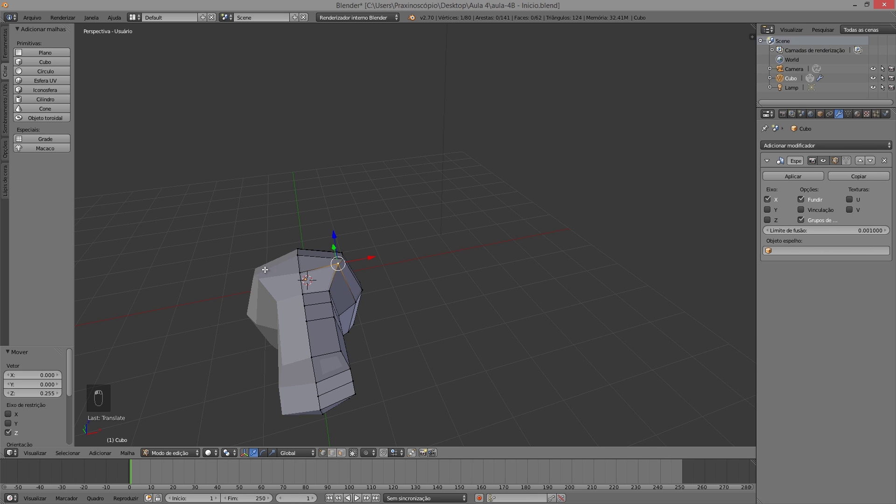
Undo the last move of the upper-back vertex
key(ctrl+z)
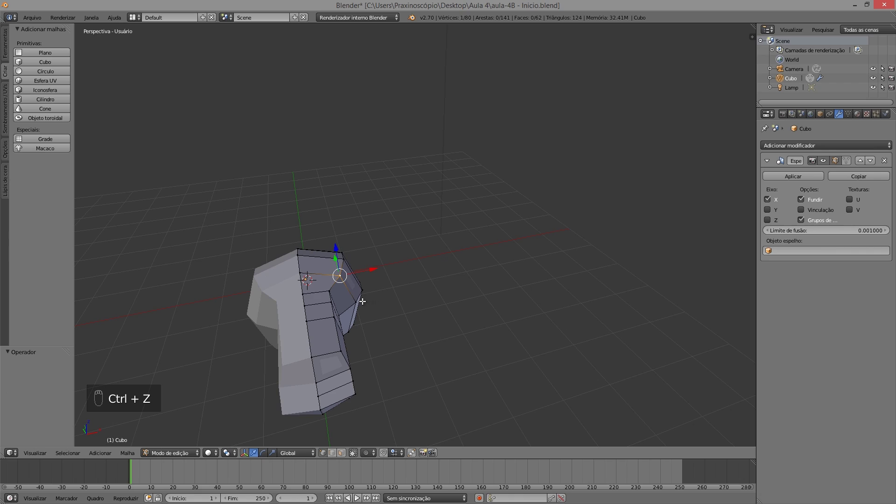
middle_drag(364, 302, 389, 306)
scroll(292, 309, up, 3)
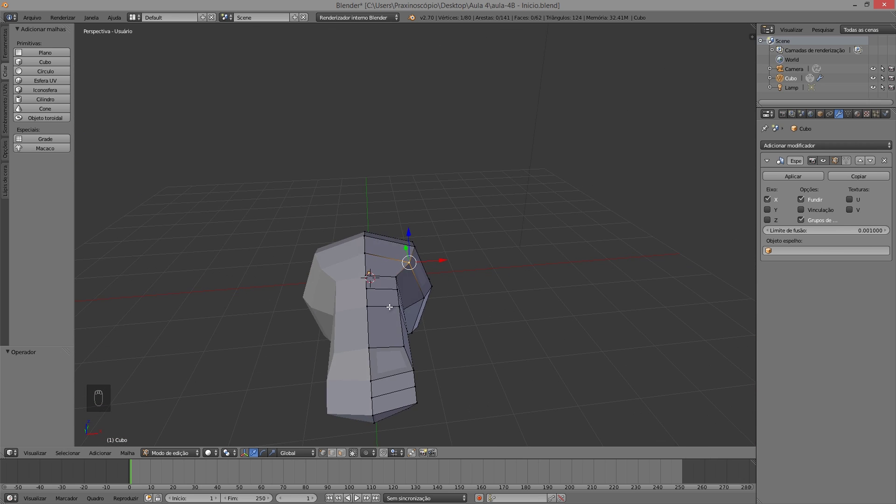
Try moving a neck centreline vertex along X with clipping (Vinculação) off, by 0.079 away from the mirror seam and by -0.417 across it
right_click(365, 306)
drag(400, 304, 409, 304)
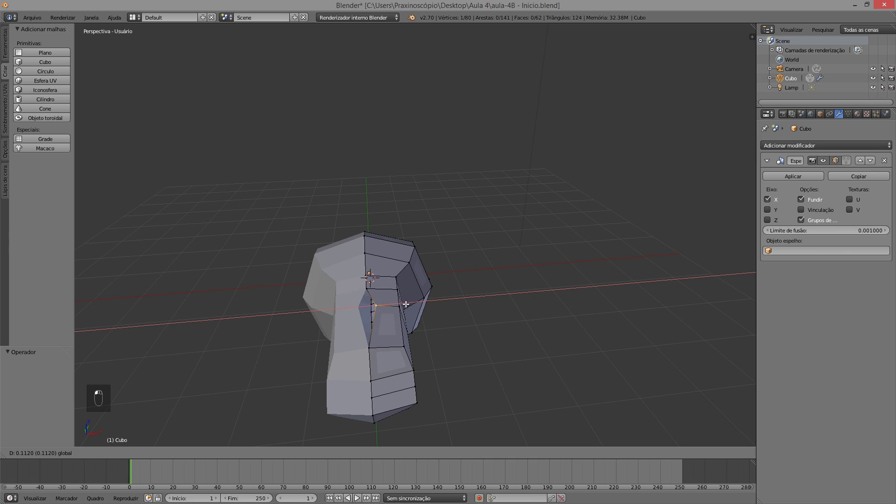
drag(403, 308, 405, 286)
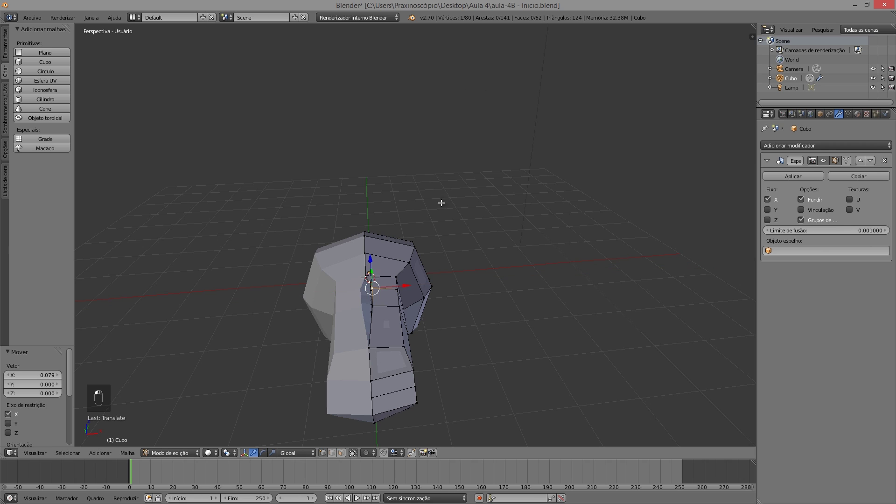
middle_drag(383, 347, 350, 315)
middle_drag(500, 233, 375, 319)
scroll(362, 288, up, 3)
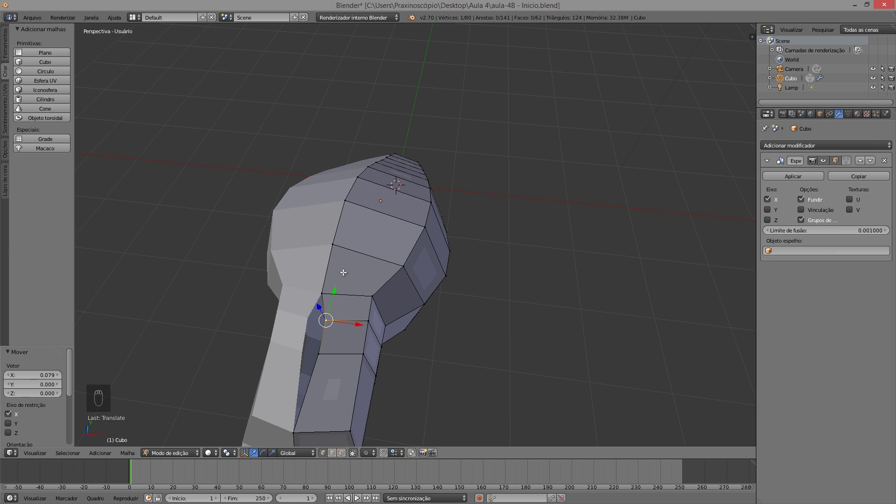
middle_drag(336, 312, 334, 279)
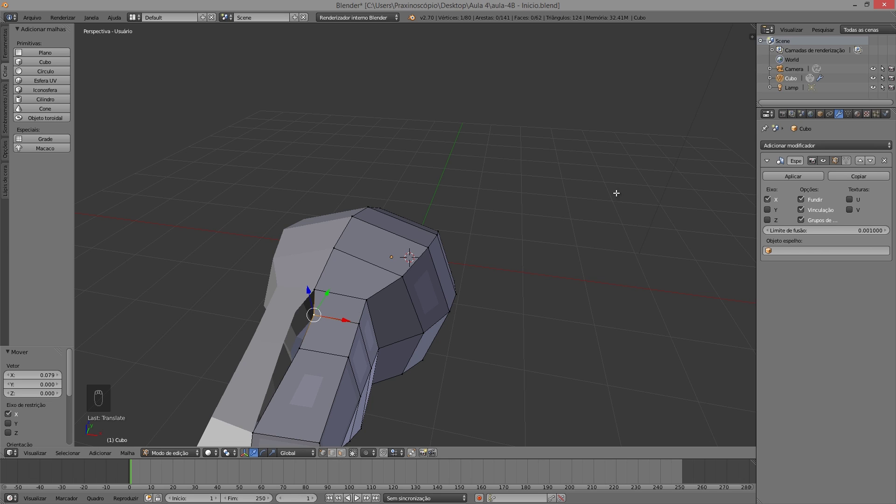
click(804, 208)
drag(343, 320, 297, 307)
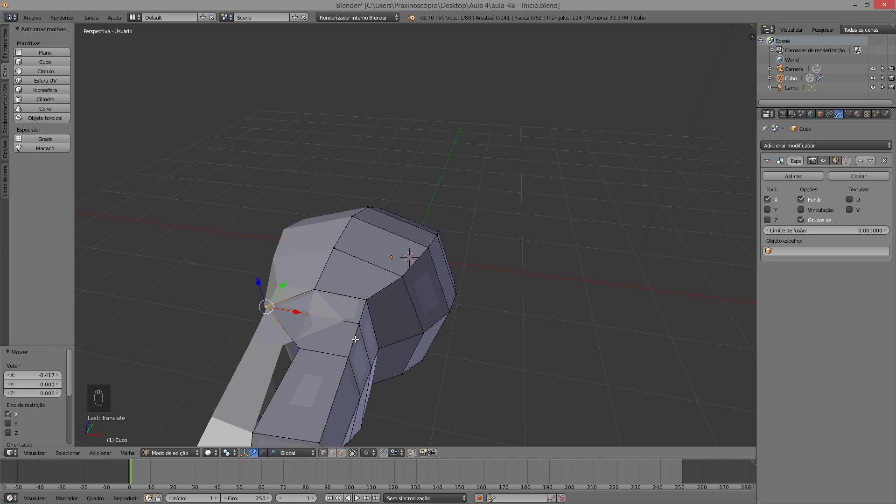
Enable clipping (Vinculação) on the Mirror modifier and move the displaced neck vertex along X onto the mirror plane
click(802, 209)
key(g)
key(x)
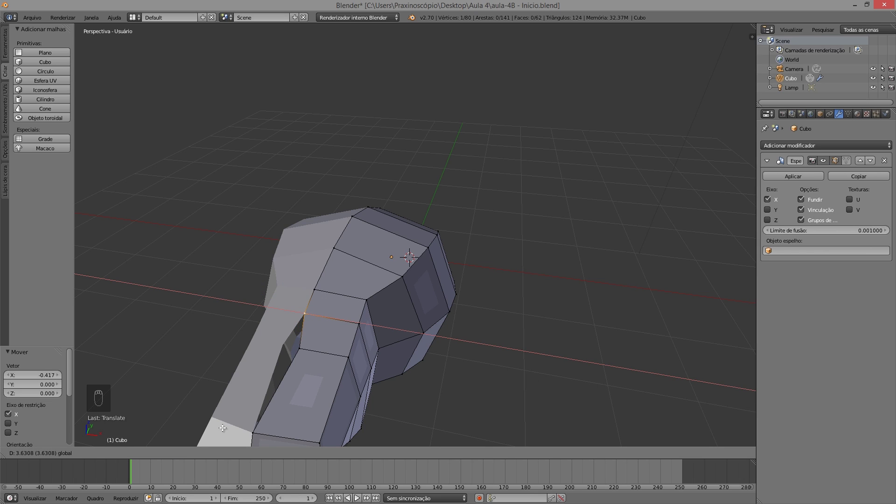
click(303, 393)
Move the next neck seam vertex along X onto the mirror plane and test that clipping holds it there
right_click(300, 350)
key(g)
key(x)
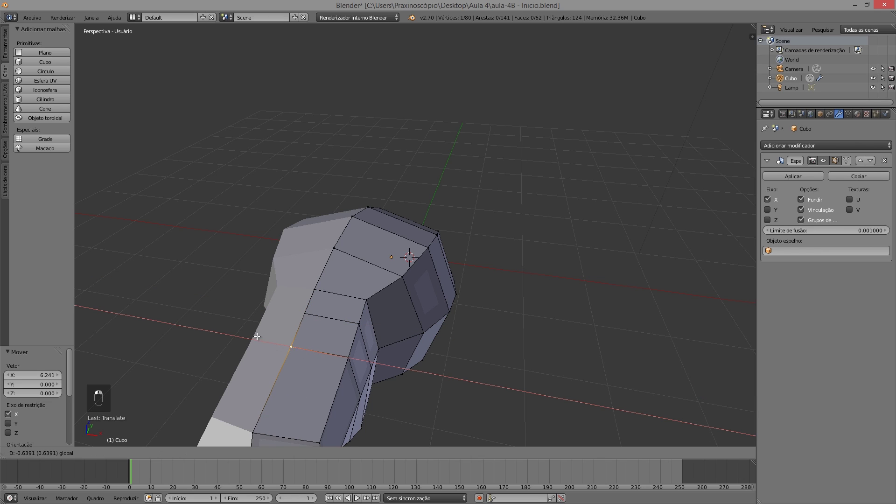
click(275, 371)
key(g)
key(x)
click(508, 359)
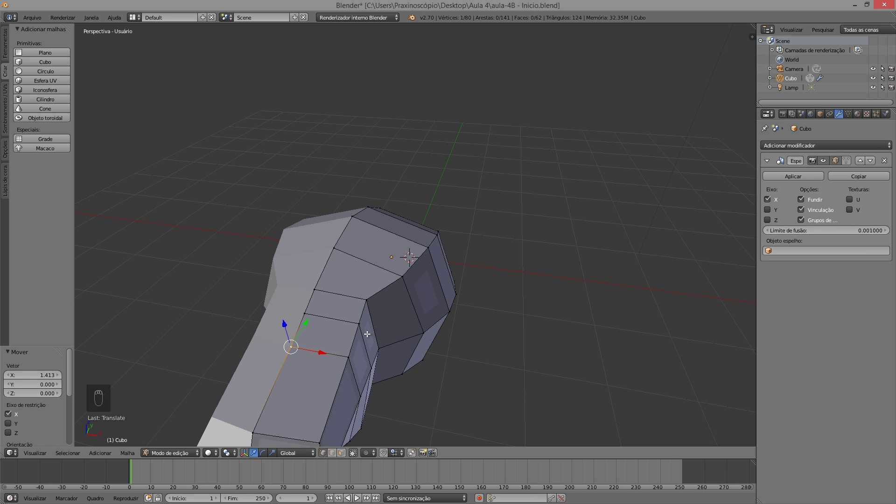
middle_drag(497, 312, 370, 324)
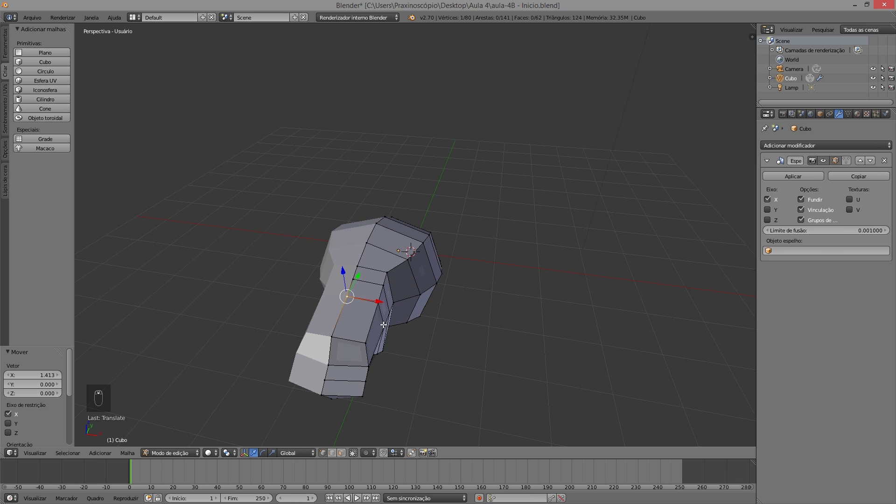
In the right side view, extrude the throat face below the mouth by X 0.171, Y -0.420, Z -0.452 to form the lower jaw
key(ctrl+alt+q)
key(ctrl+alt+q)
scroll(359, 341, up, 2)
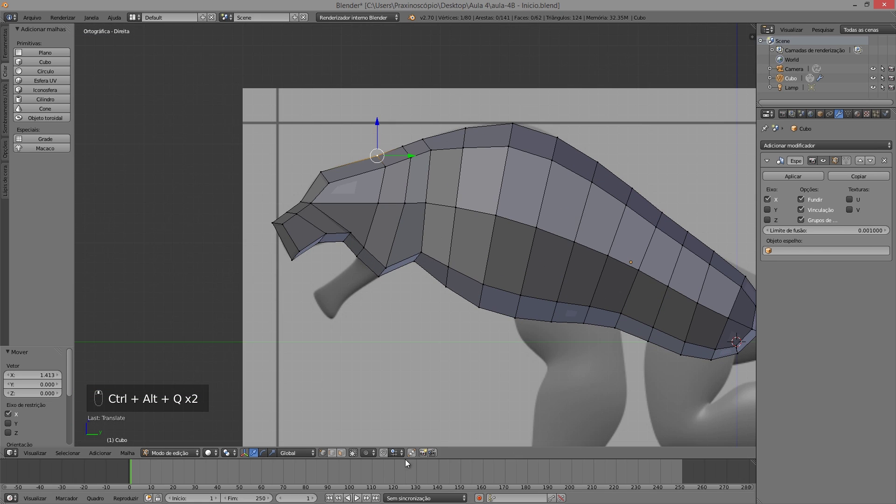
click(342, 452)
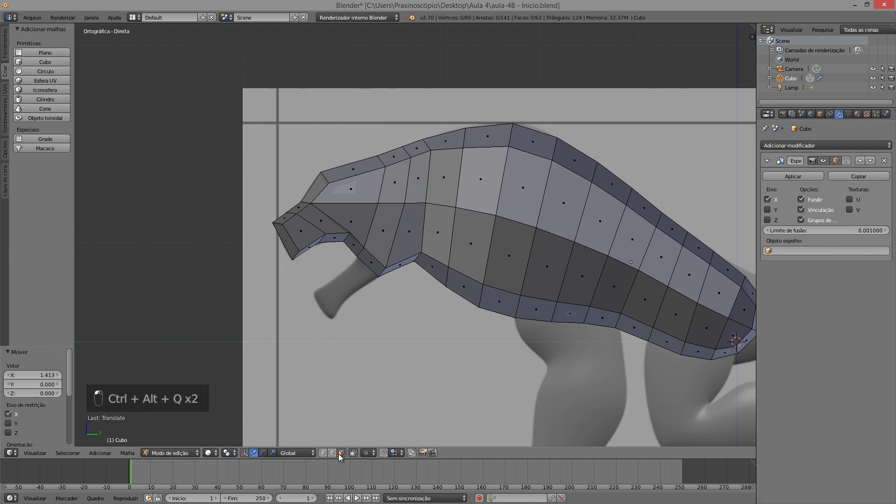
click(370, 261)
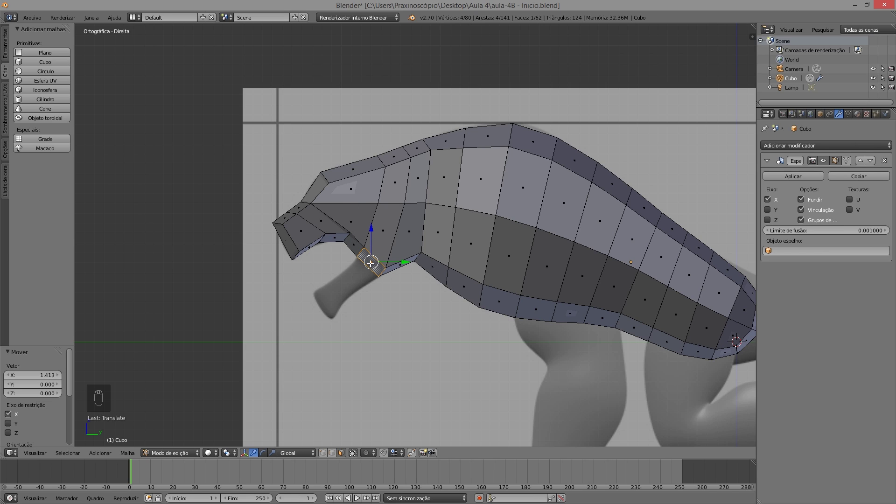
key(e)
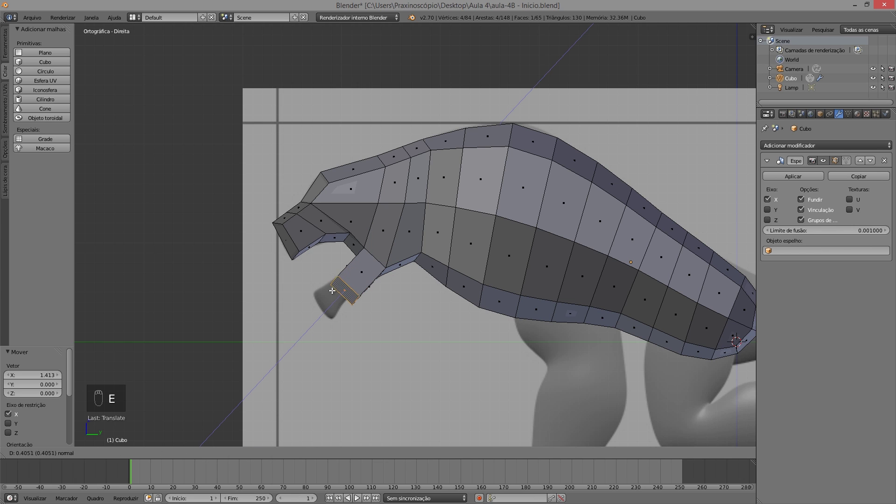
click(322, 300)
Orbit around the extruded jaw in the quad view and make the Mirror modifier's result editable on the mesh cage
key(ctrl+alt+q)
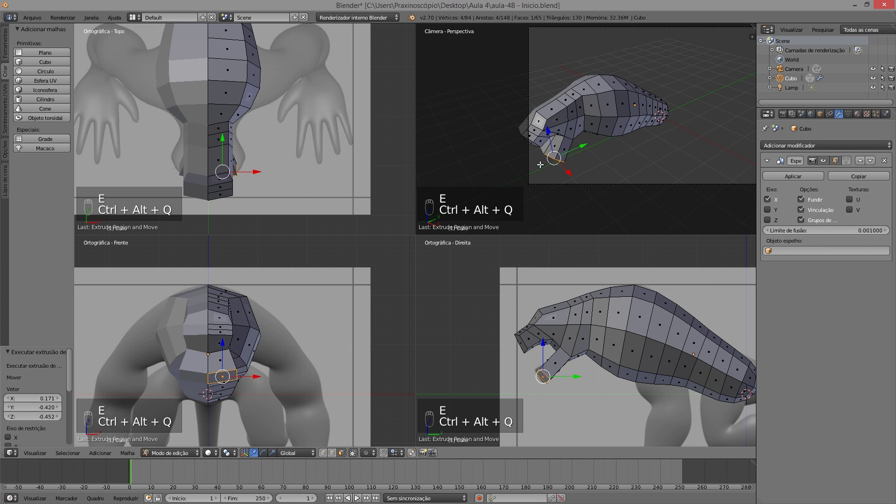
middle_drag(563, 145, 537, 158)
scroll(479, 181, up, 5)
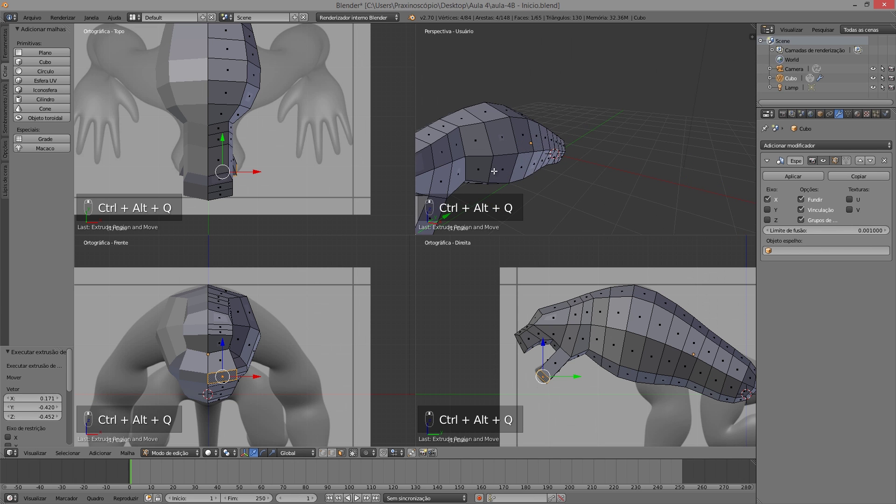
middle_drag(479, 181, 522, 142)
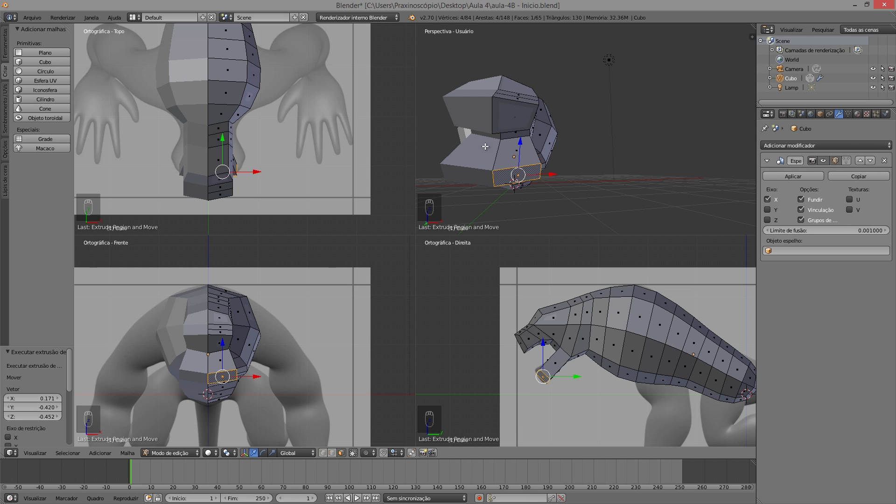
click(846, 161)
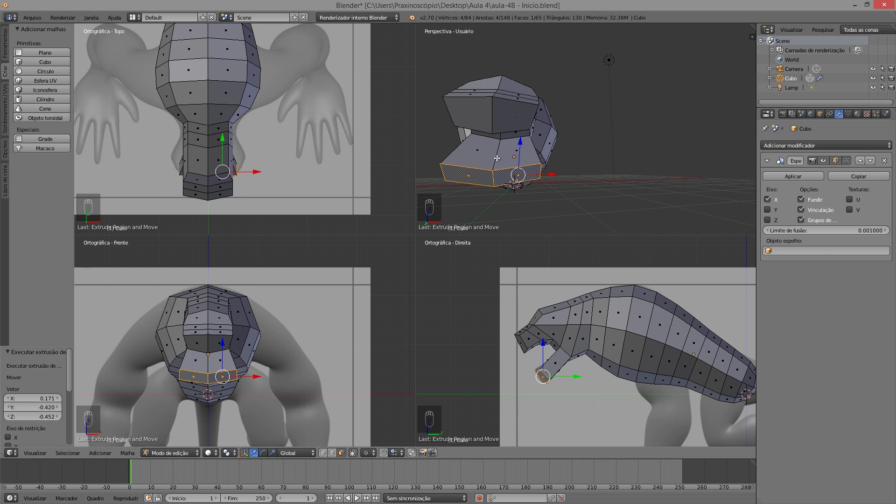
Select snout and body-side faces through the mirrored half to check that both sides respond together
alt+right_click(467, 116)
alt+right_click(476, 93)
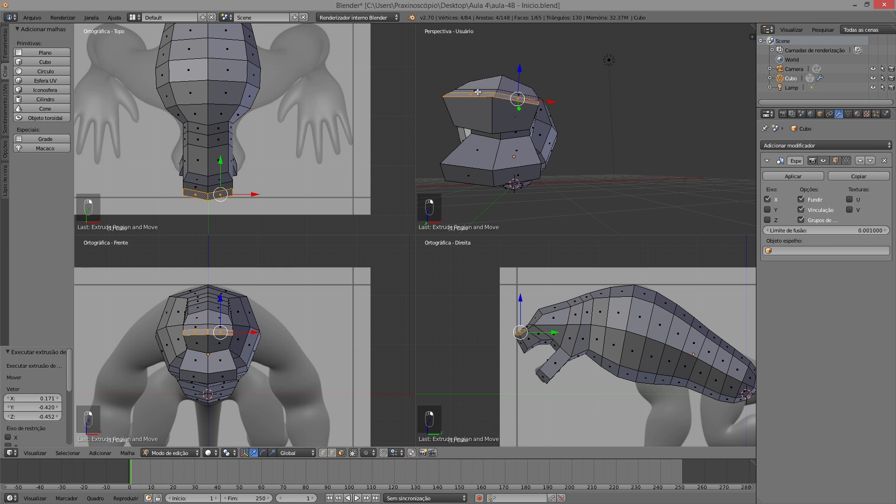
middle_drag(485, 149, 559, 159)
right_click(494, 139)
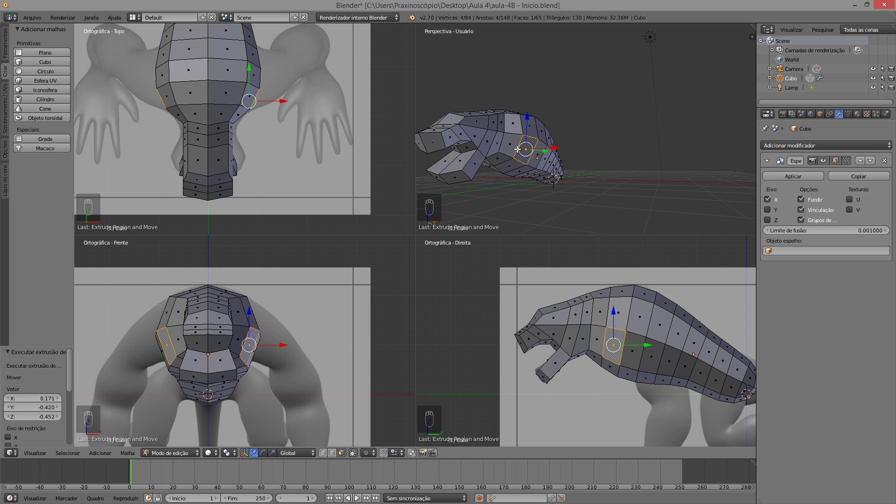
middle_drag(513, 166, 524, 161)
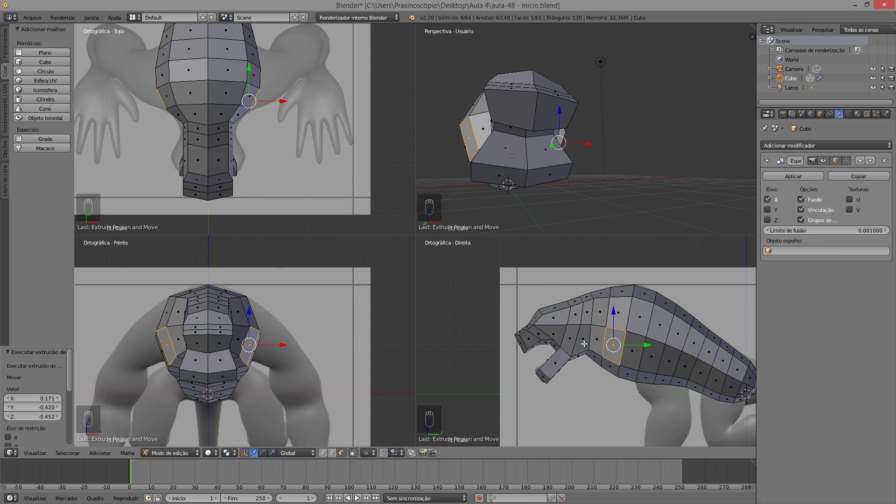
In the wireframe right side view, select all vertices of the lower jaw's tip and move them onto the reference outline
key(ctrl+alt+q)
scroll(422, 293, up, 1)
key(z)
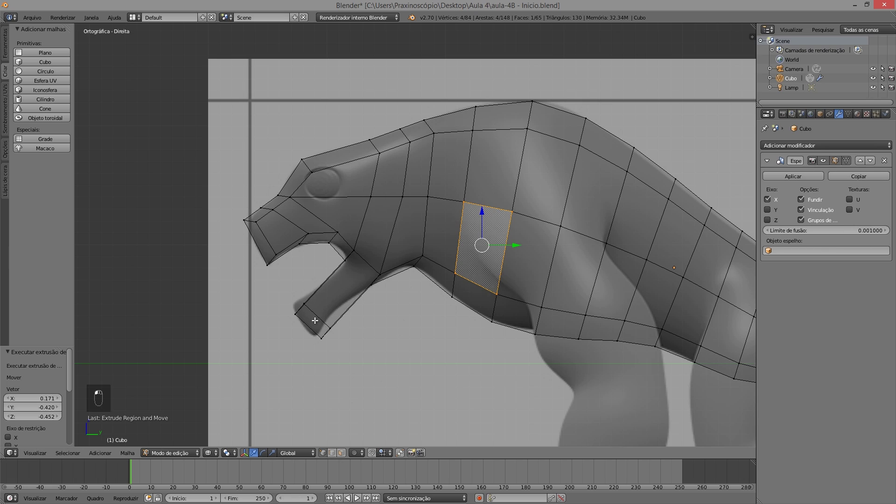
key(a)
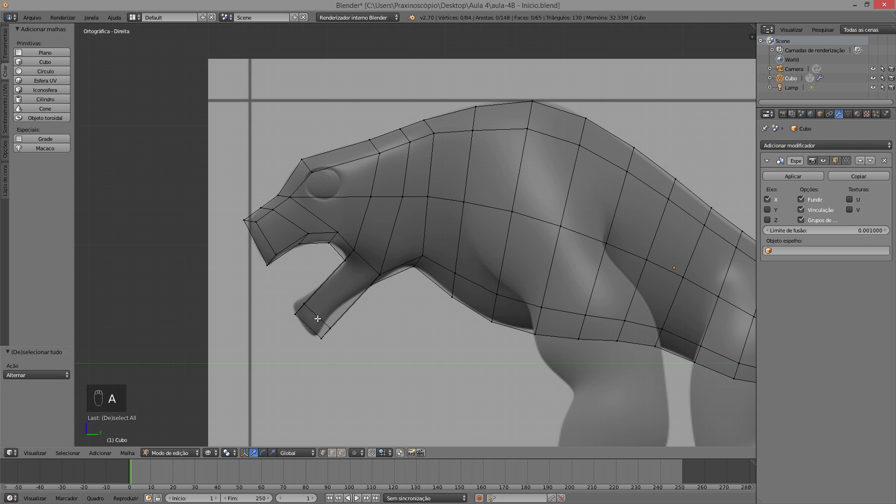
key(b)
drag(287, 296, 353, 356)
key(g)
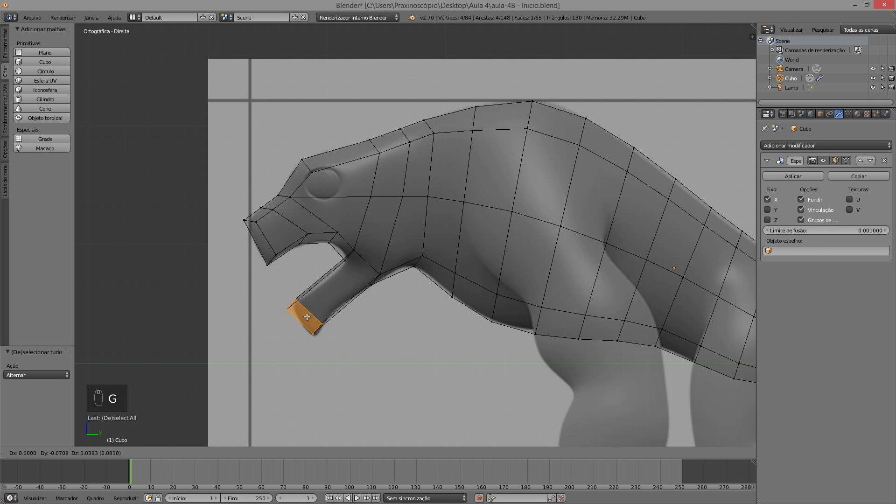
click(311, 314)
Move the lower corner vertices of the jaw tip by Y -0.035 and Z -0.051 to match the reference
key(a)
key(b)
drag(342, 344, 309, 317)
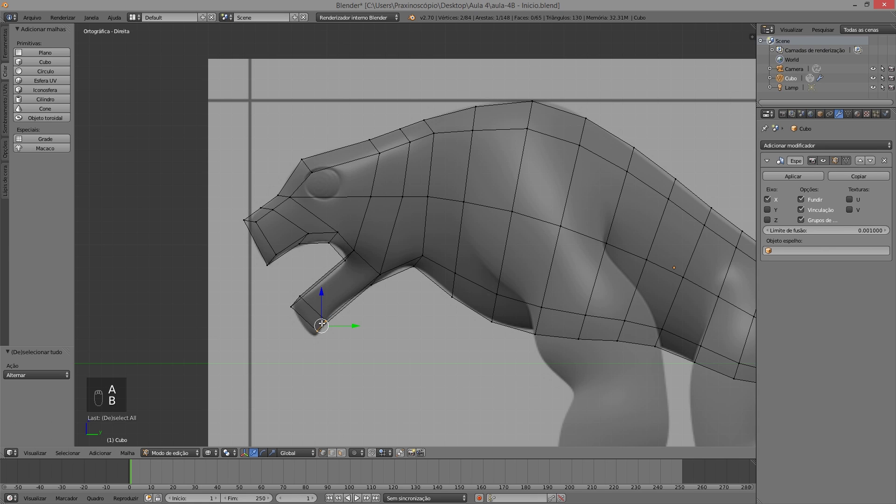
key(g)
click(318, 329)
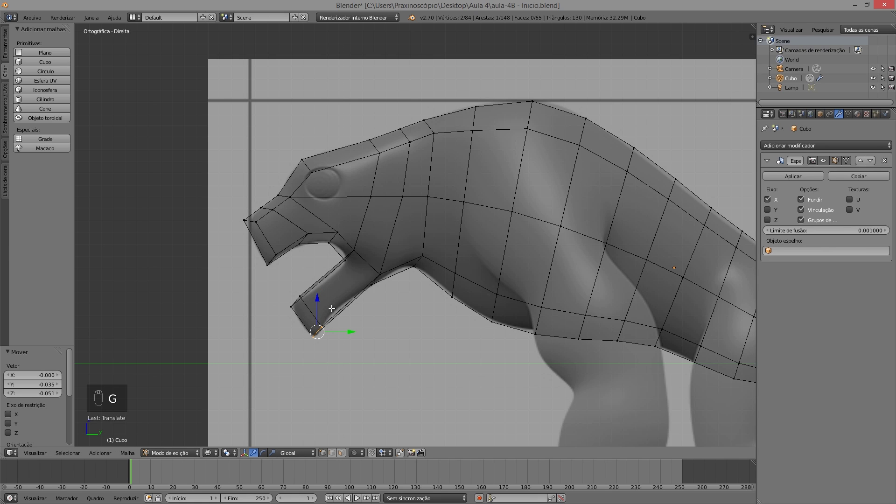
Move the upper corner vertices of the jaw tip by Y 0.008 and Z 0.016 to match the reference
key(a)
key(b)
drag(281, 292, 310, 315)
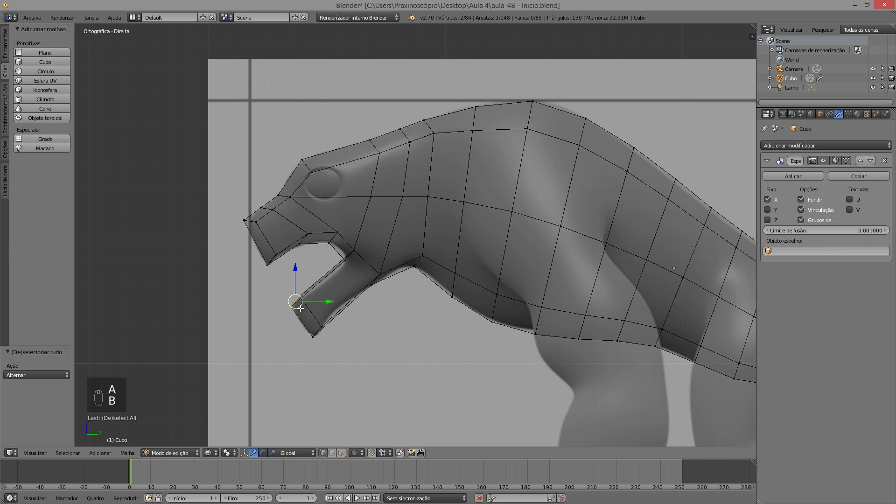
key(g)
click(306, 295)
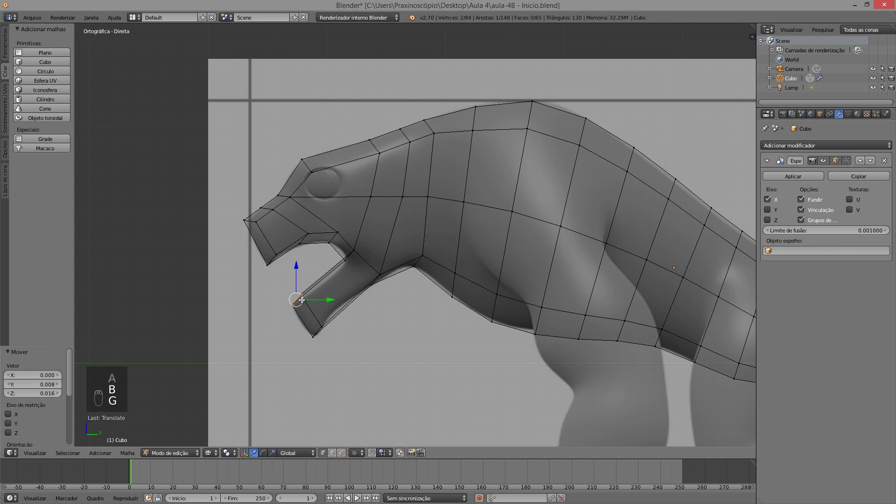
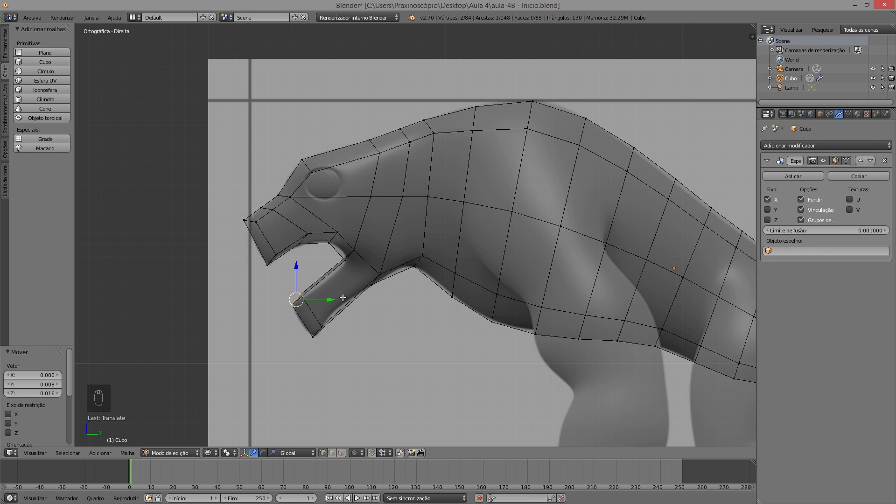
Add one loop cut across the middle of the lower jaw
key(ctrl+r)
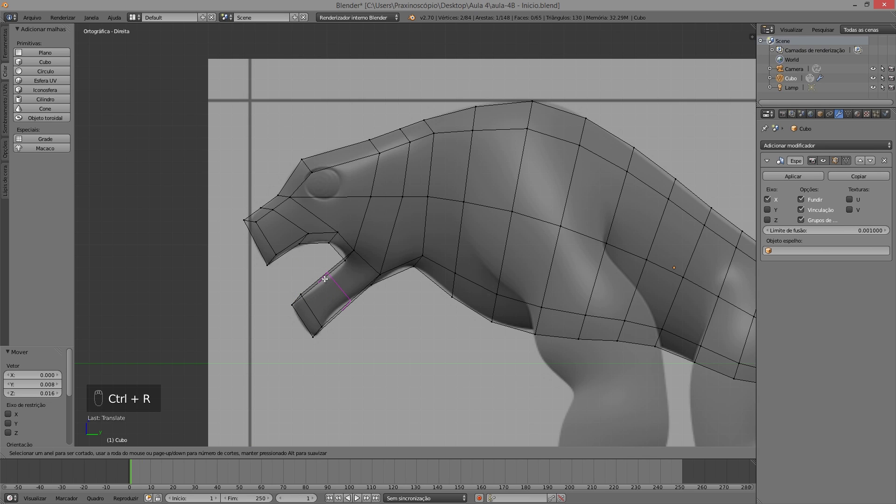
click(325, 279)
click(326, 279)
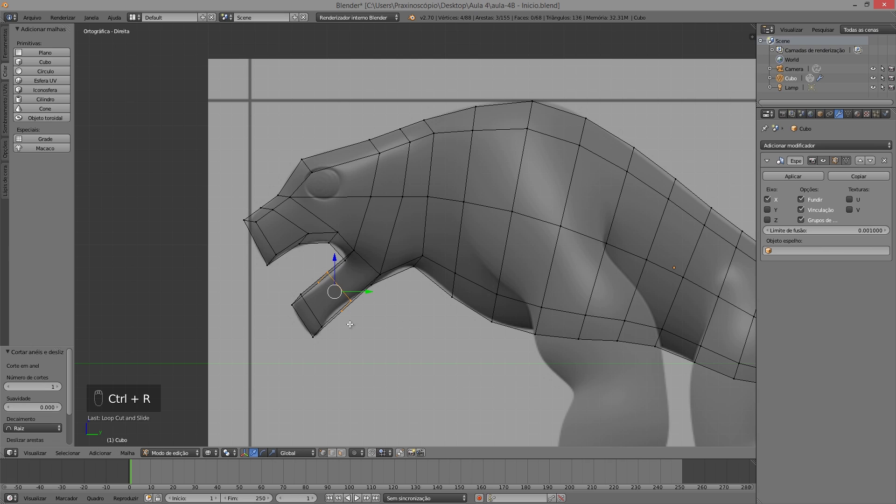
Move the new loop's lower vertices inward onto the underside of the reference jaw
key(a)
key(b)
drag(380, 327, 330, 297)
key(g)
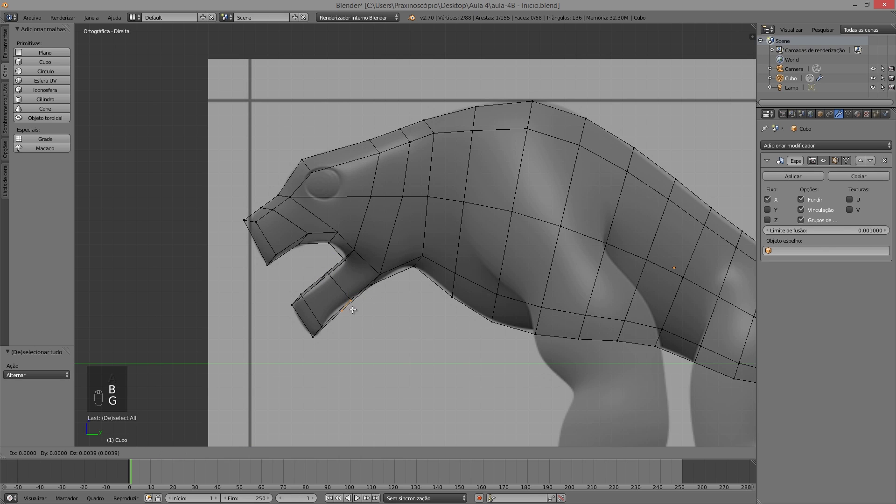
click(348, 307)
Move the upper vertices of the lower jaw's middle loop by Y 0.059 and Z -0.016 to match the reference
key(a)
key(b)
drag(312, 267, 336, 287)
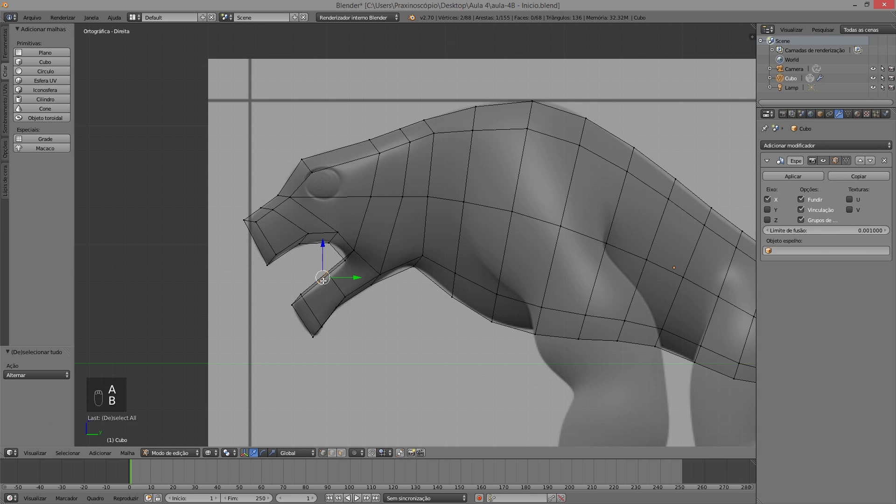
key(g)
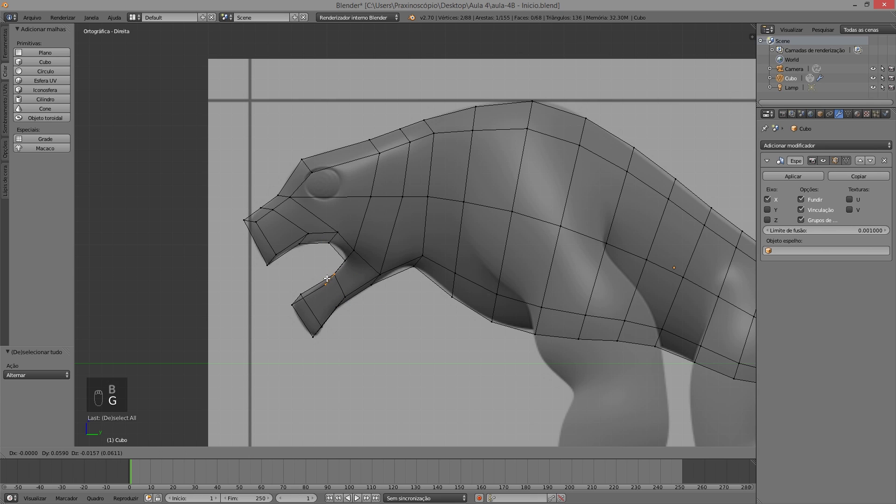
click(326, 279)
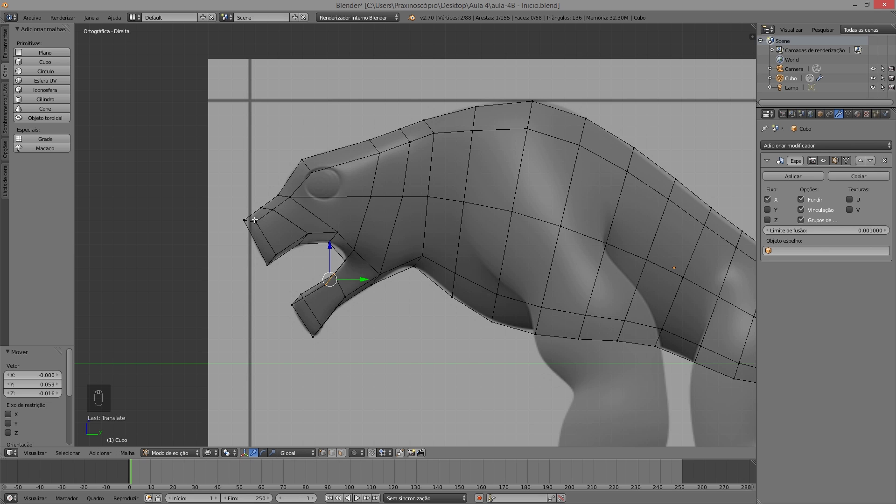
Select the edge loop around the neck in the enlarged top view
key(ctrl+alt+q)
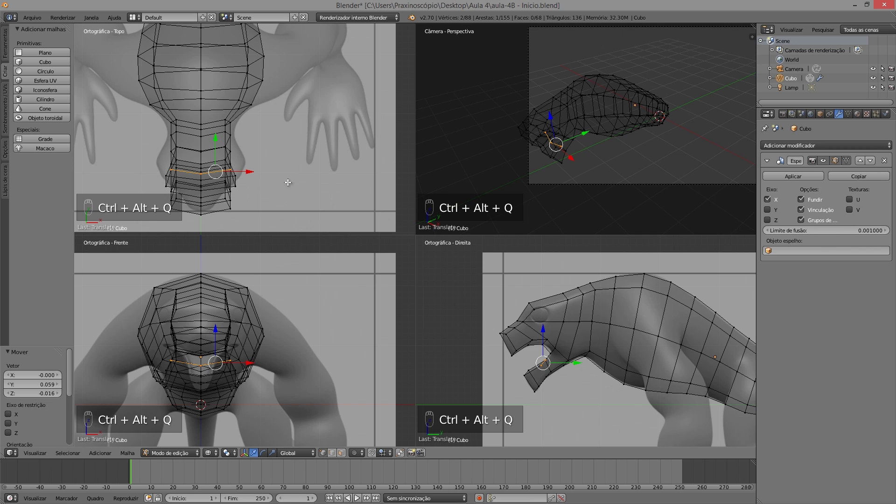
key(ctrl+alt+q)
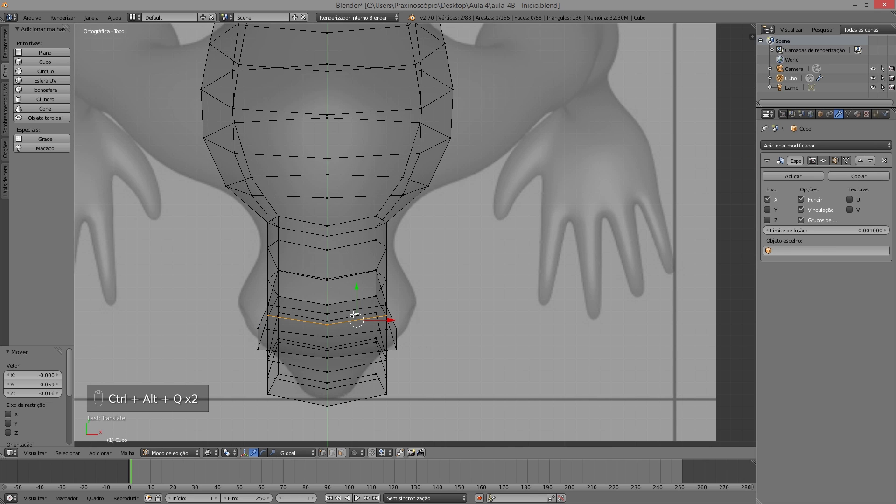
scroll(344, 249, down, 2)
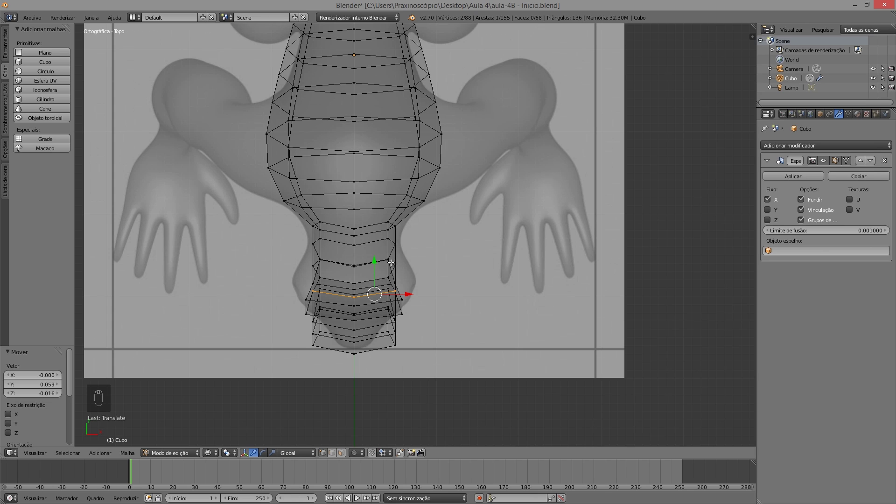
alt+right_click(367, 233)
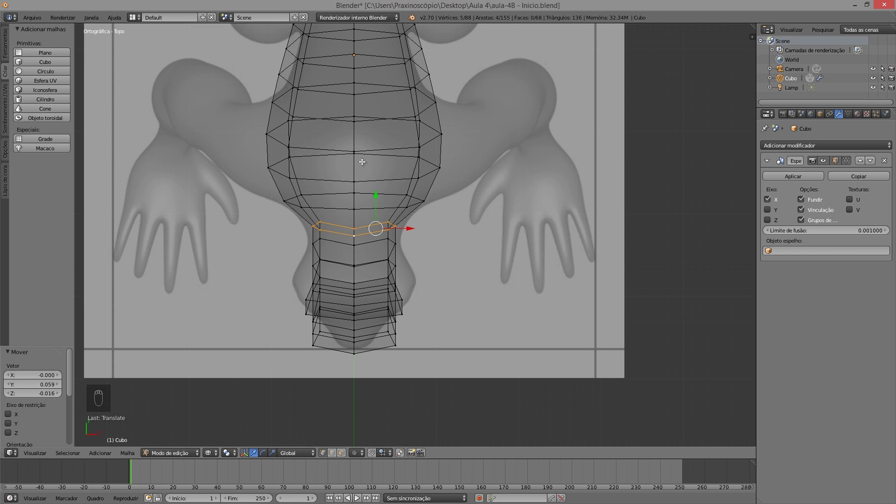
alt+right_click(276, 139)
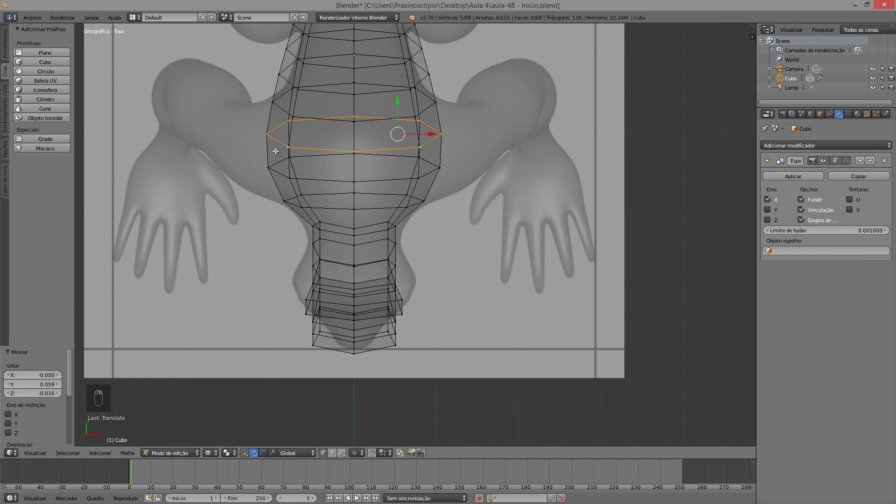
alt+right_click(328, 232)
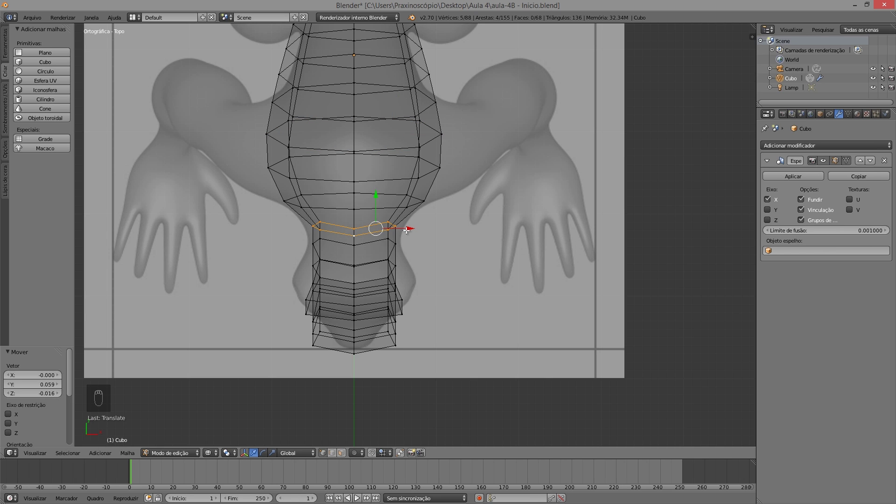
key(ctrl+z)
drag(408, 228, 419, 229)
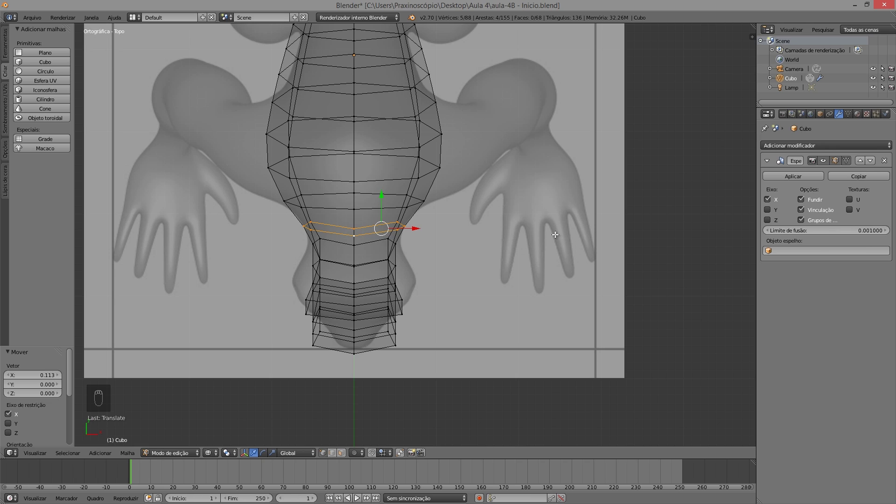
key(ctrl+z)
click(801, 209)
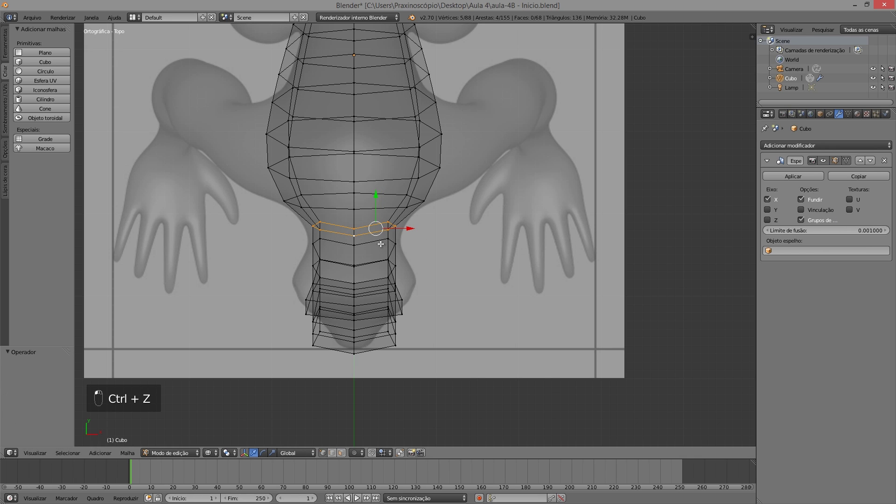
drag(412, 228, 415, 230)
key(ctrl+z)
click(808, 210)
Widen the neck loop by X 0.113 and the adjacent loop toward the head by X 0.074 to follow the top reference
drag(410, 227, 419, 227)
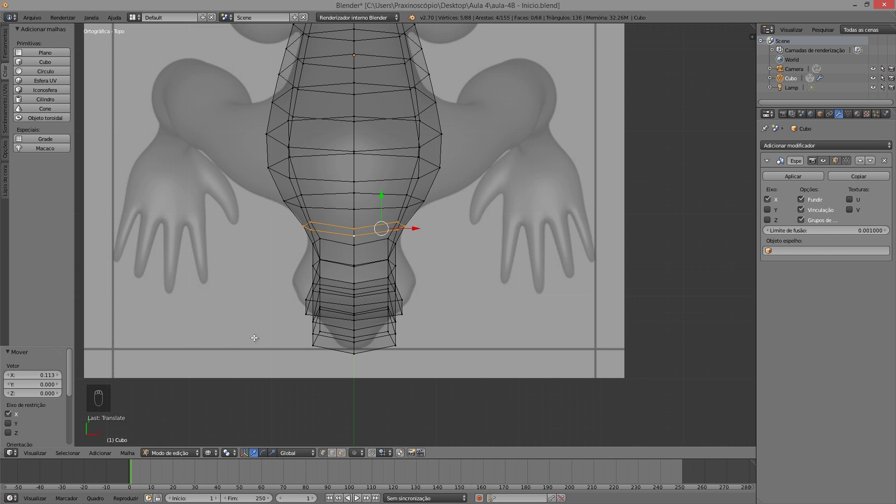
alt+right_click(373, 242)
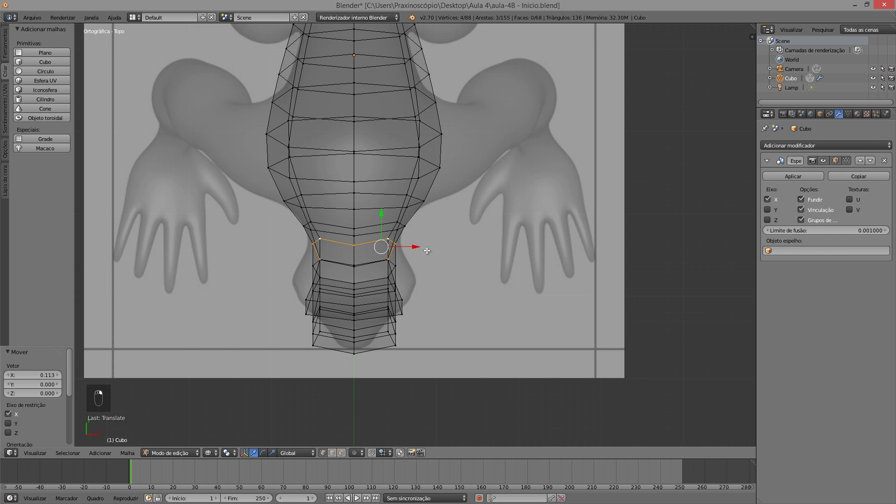
drag(414, 246, 420, 246)
Widen the next loop along the back of the head by X 0.193 to match the top reference
alt+right_click(376, 262)
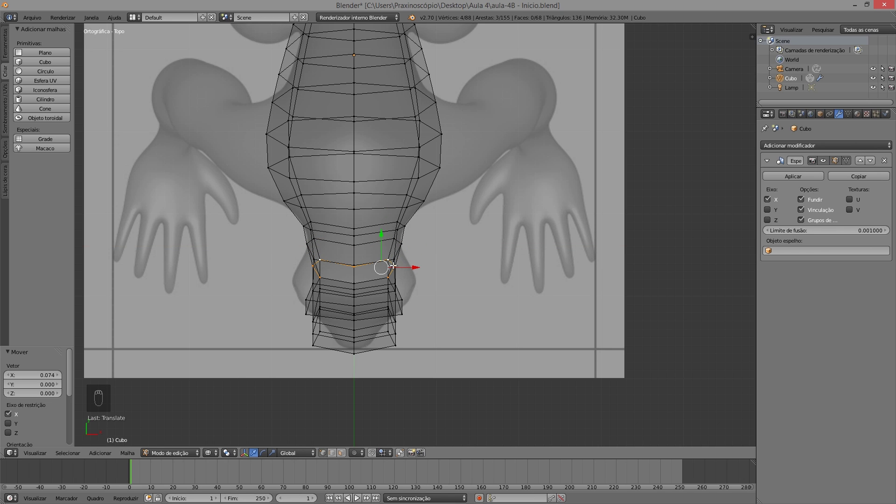
key(ctrl+alt+q)
key(z)
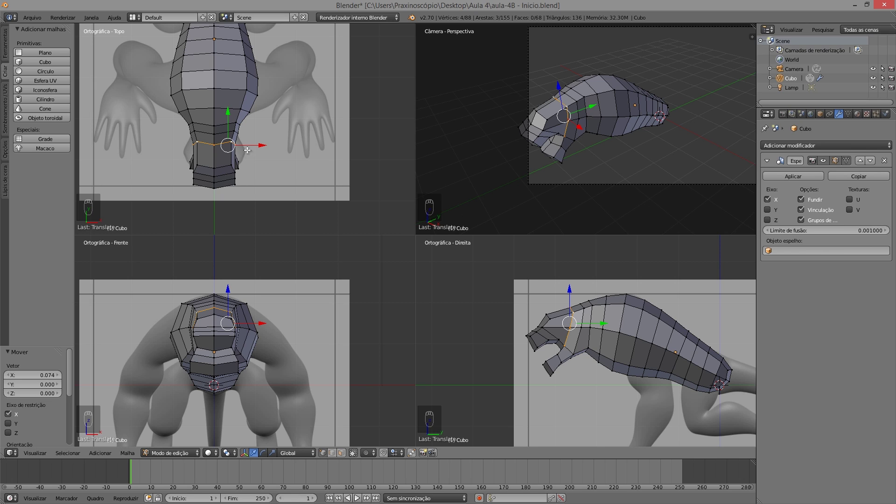
drag(263, 145, 271, 145)
Examine the front of the head against the top reference and in the perspective view, in both wireframe and solid shading
right_click(223, 165)
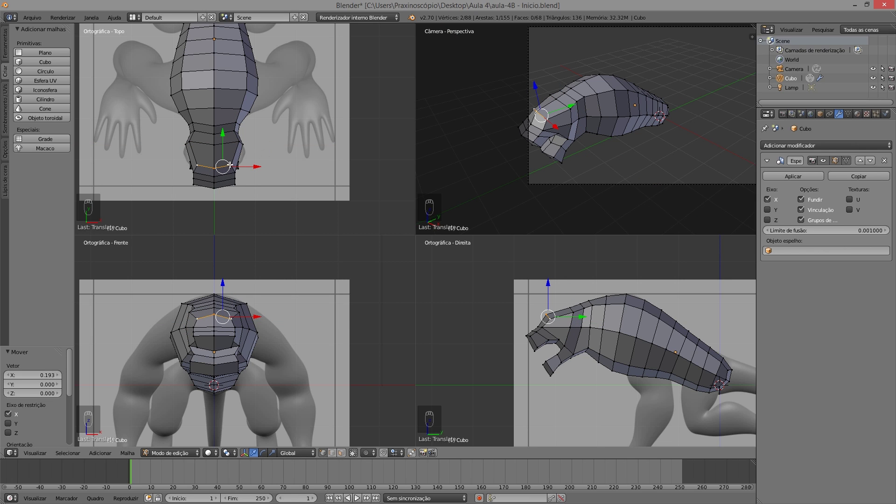
key(z)
scroll(247, 186, up, 1)
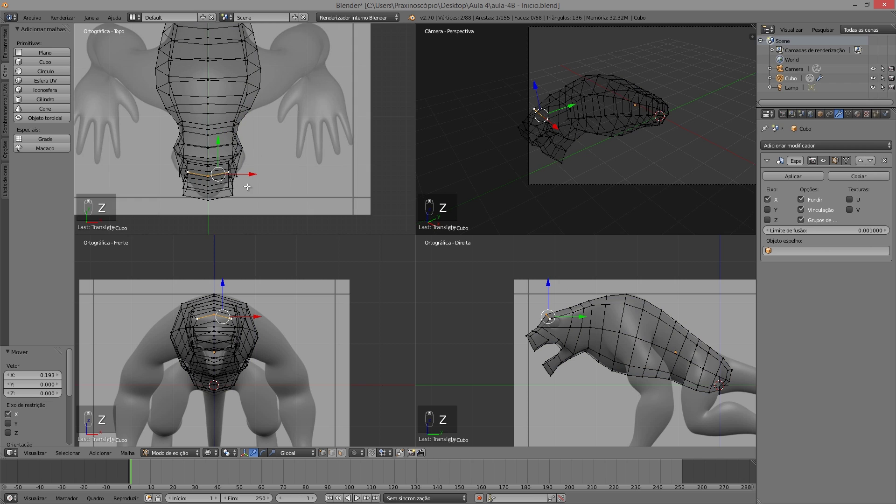
scroll(247, 187, up, 3)
scroll(584, 145, up, 1)
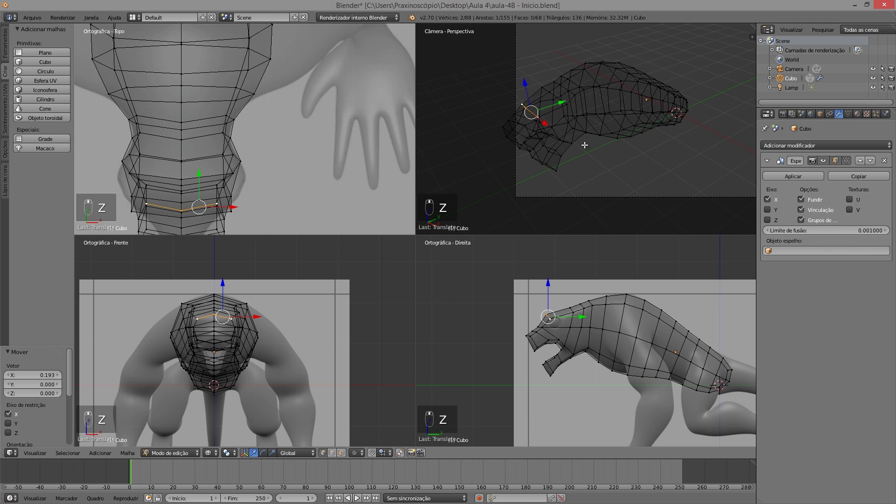
key(z)
scroll(578, 135, up, 5)
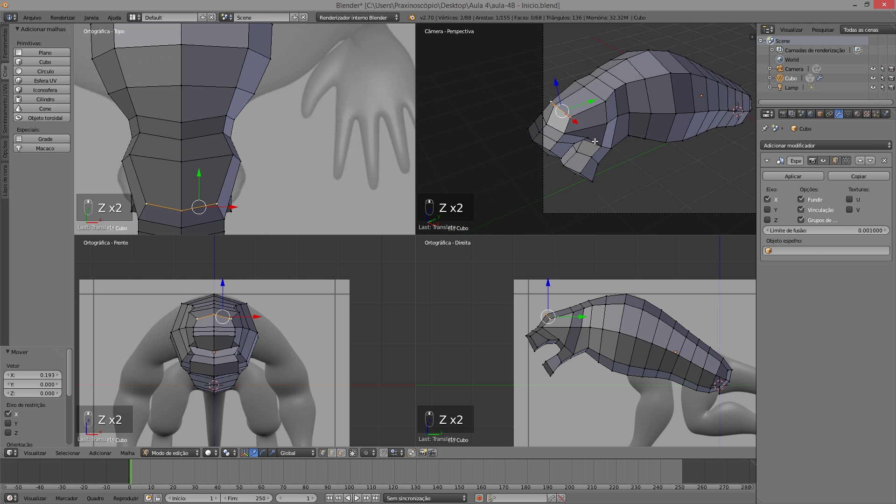
scroll(599, 153, up, 1)
key(z)
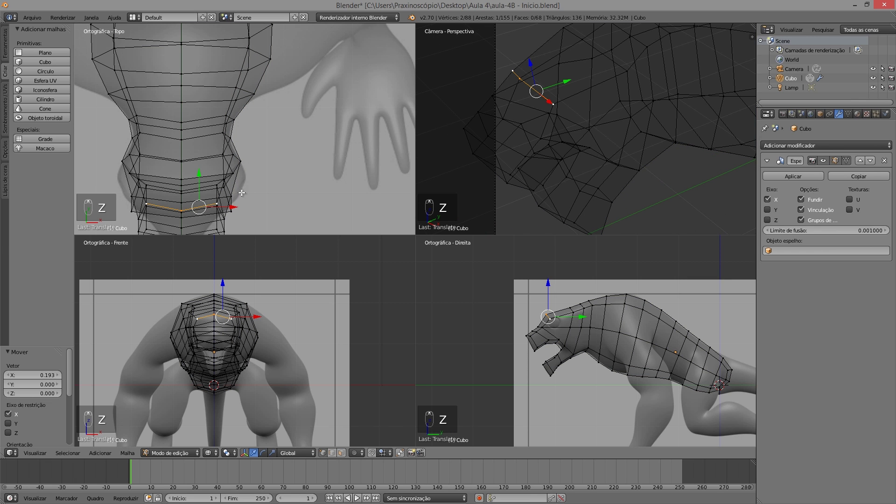
key(z)
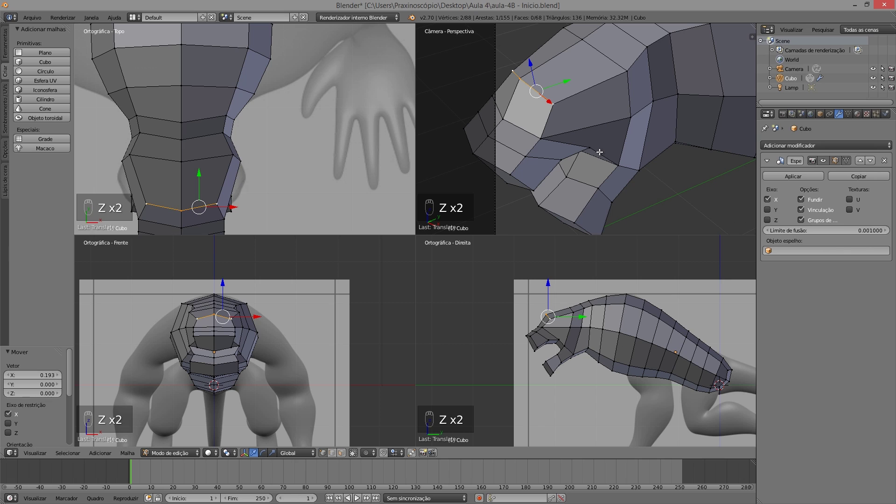
Add one loop cut around the head between the brow loop and the loop at the back of the head
key(ctrl+r)
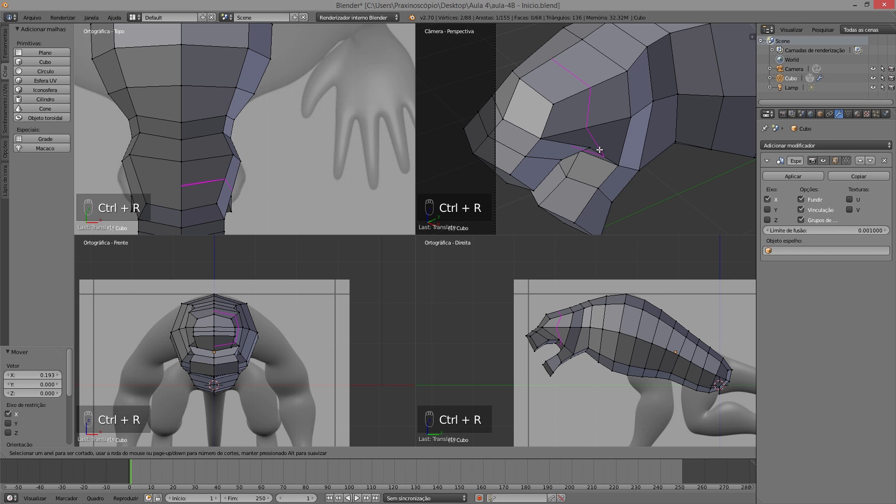
click(579, 91)
click(579, 90)
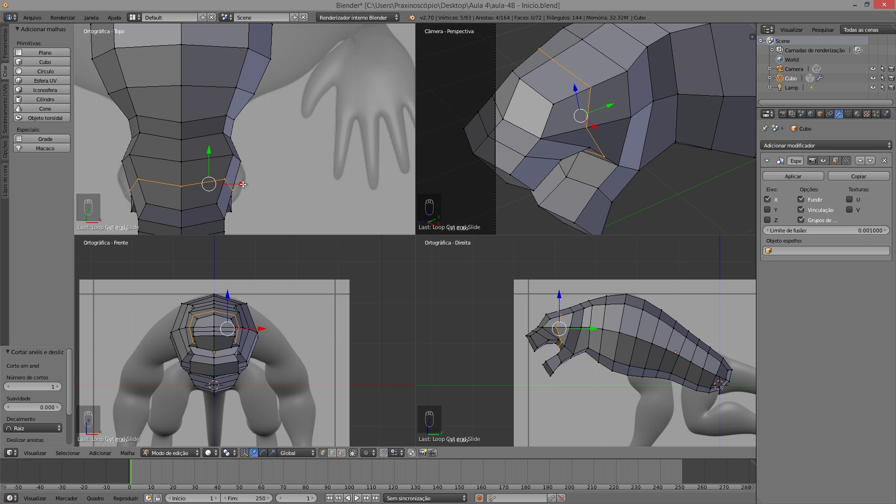
Move the new head loop outward by X 0.093, and further by X 0.060 and Y 0.093, to match the widest part of the reference head
drag(241, 184, 249, 185)
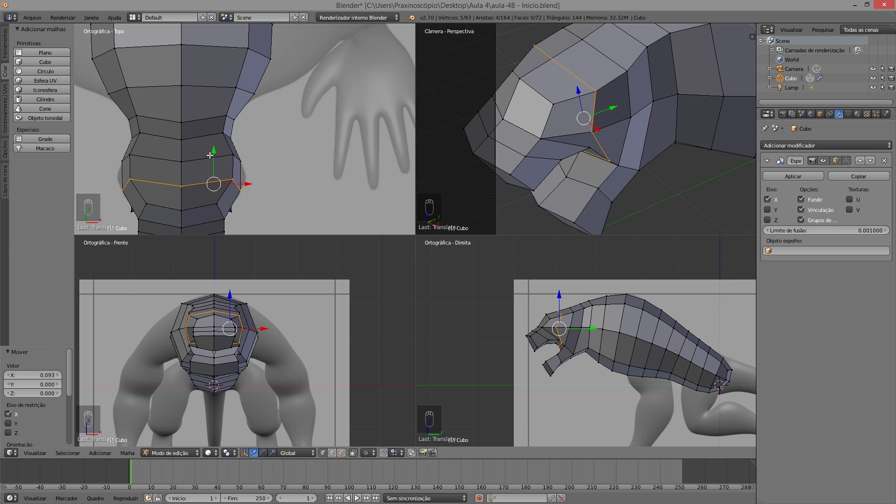
key(g)
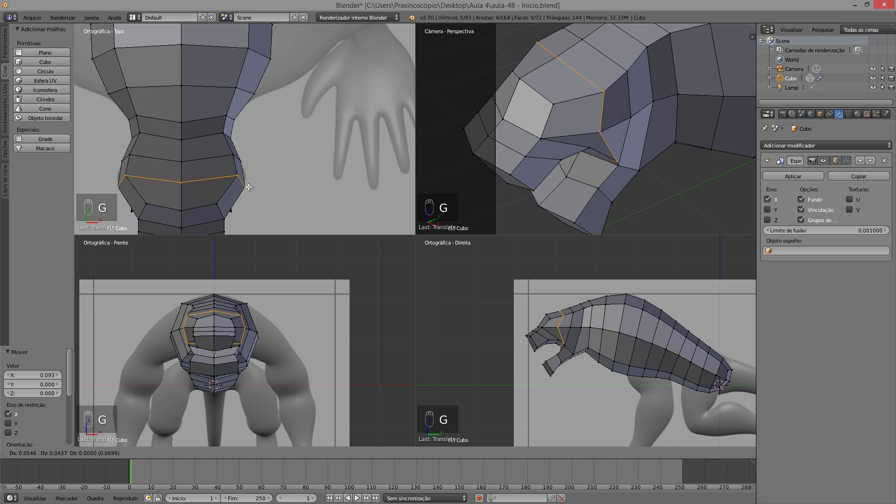
click(248, 184)
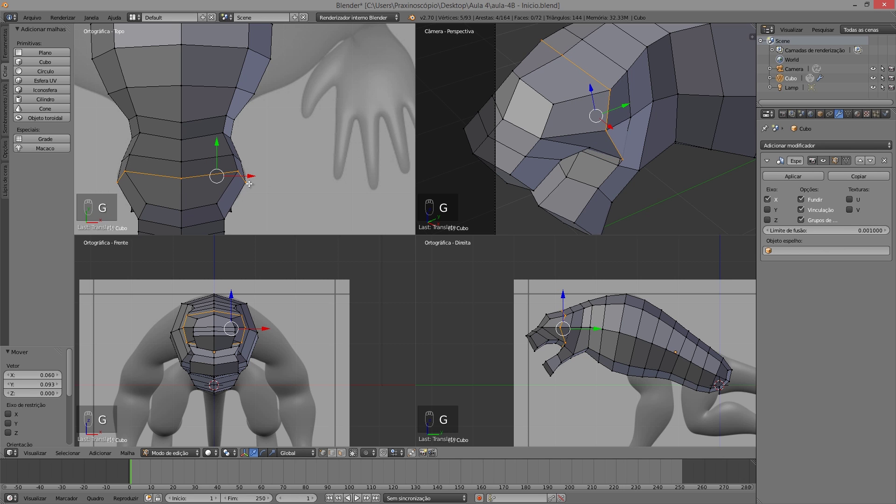
Examine the widened head in the perspective and front views, comparing its outline with the reference in wireframe and solid shading
key(z)
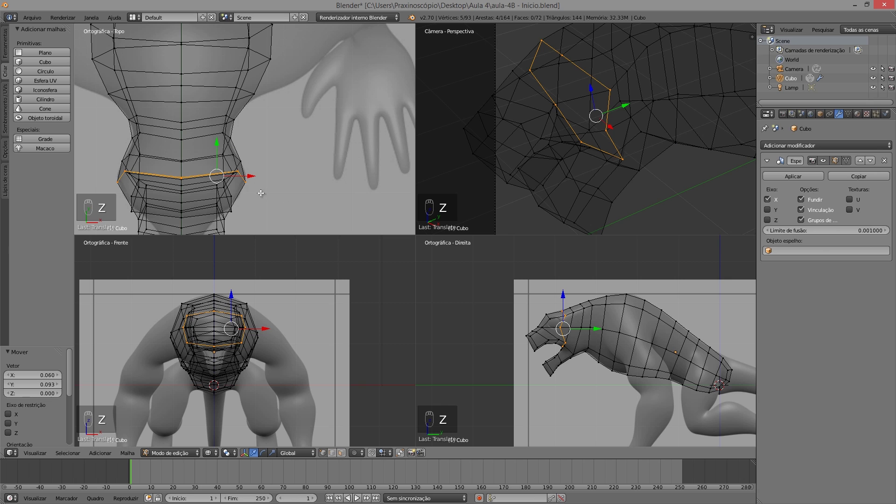
key(z)
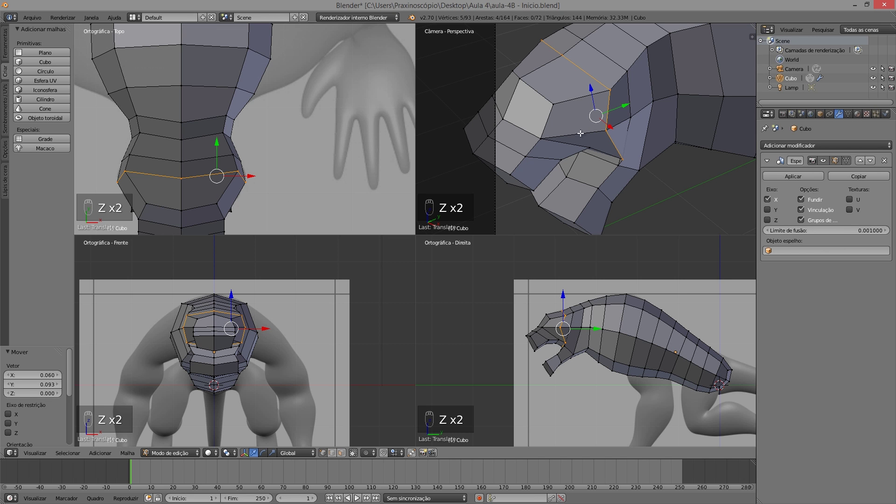
key(ctrl+alt+q)
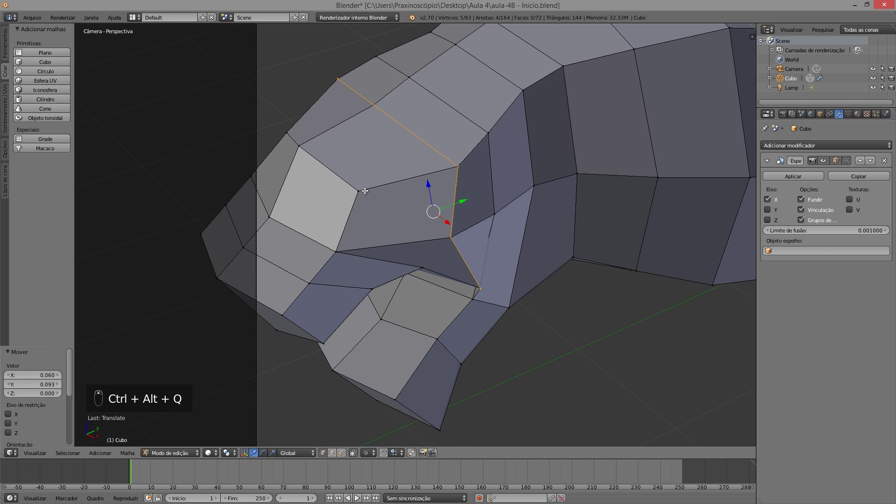
key(ctrl+alt+q)
key(ctrl+alt+q)
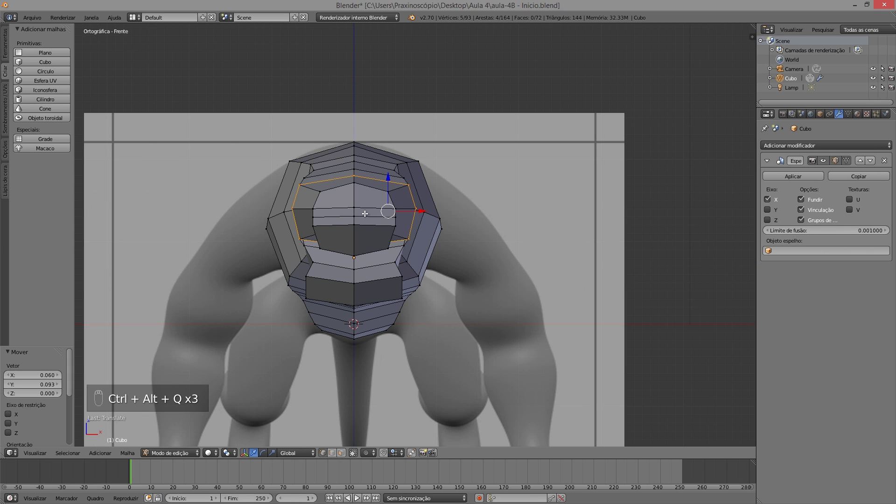
key(z)
scroll(426, 222, up, 1)
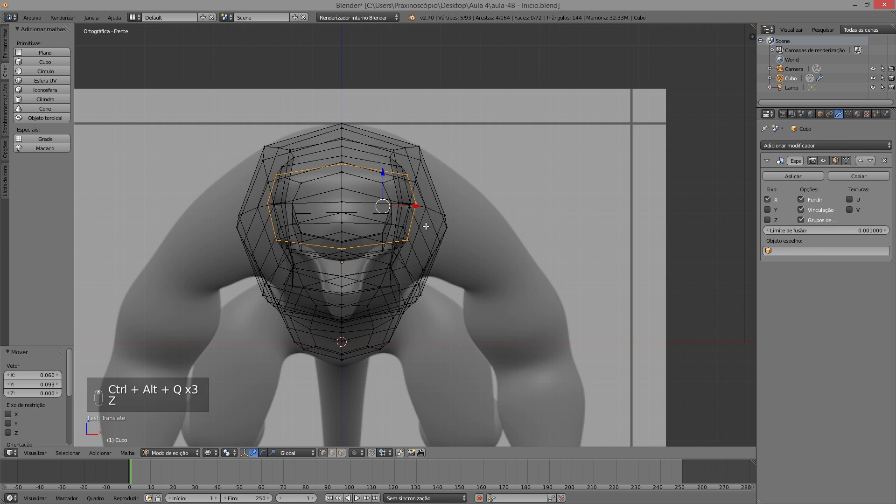
scroll(425, 226, up, 1)
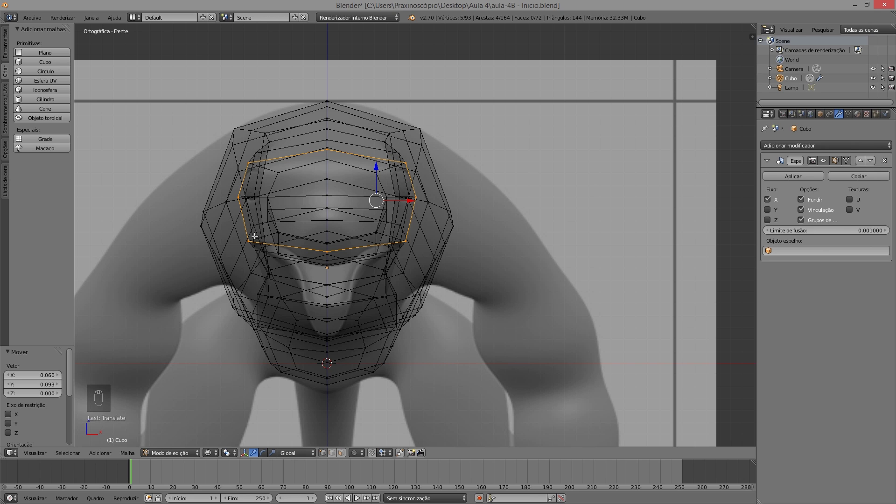
key(ctrl+alt+q)
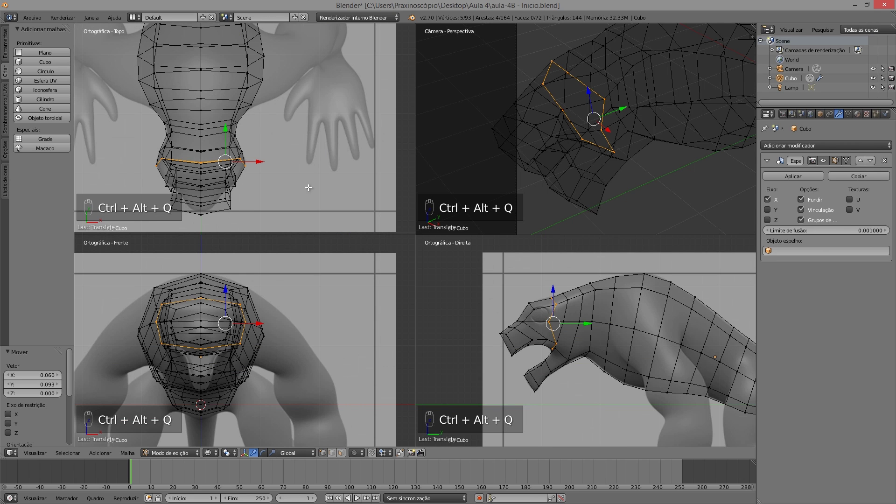
key(z)
key(z)
Narrow the muzzle loop just behind the snout tip by X -0.146, following the top reference
key(ctrl+alt+q)
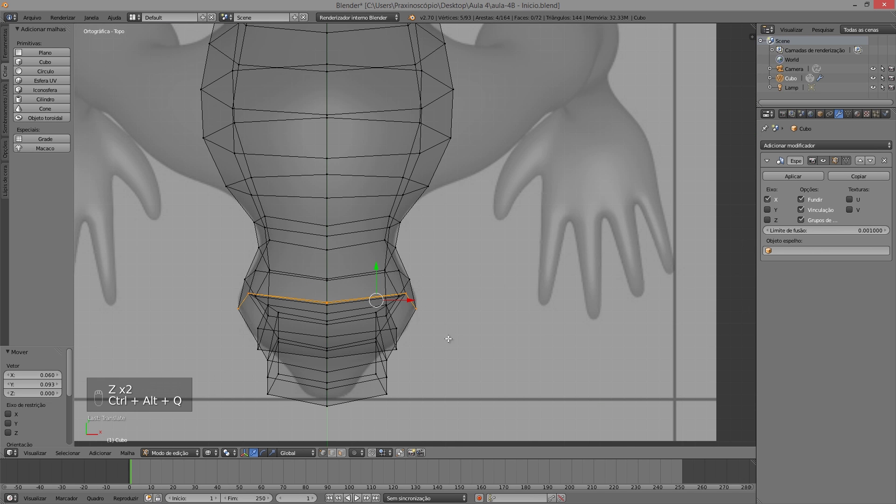
scroll(439, 322, up, 3)
alt+click(358, 293)
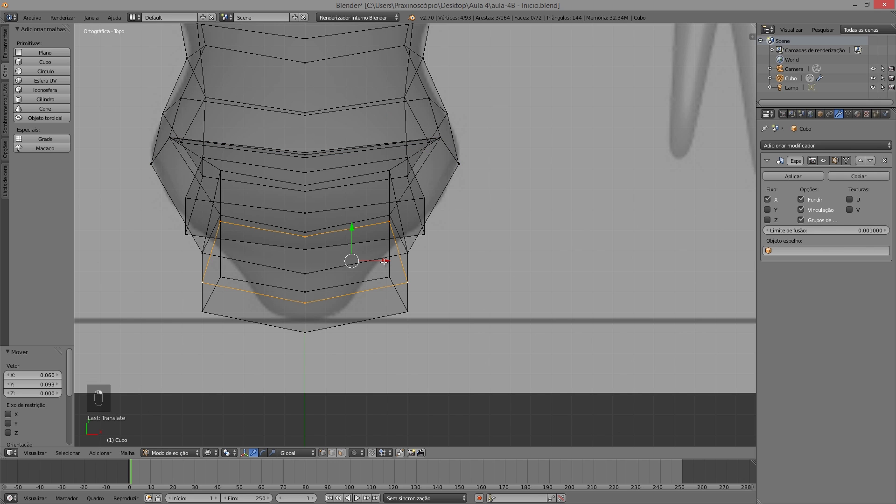
drag(385, 261, 345, 271)
key(ctrl+z)
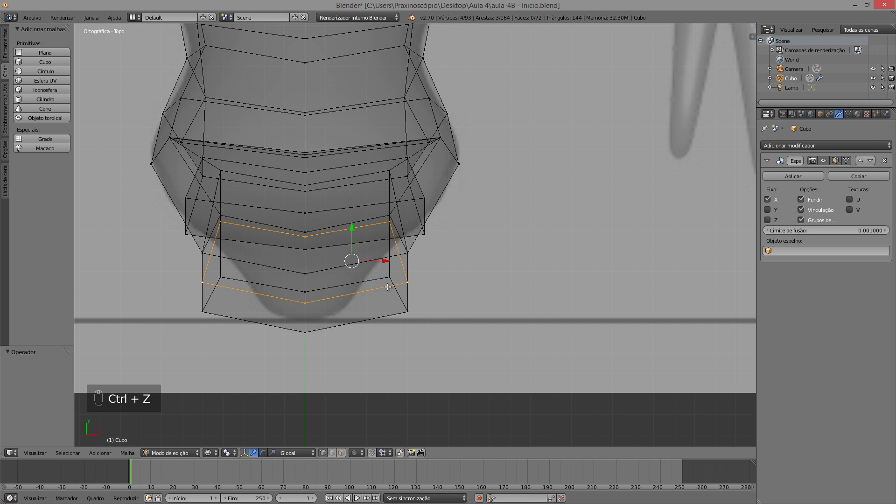
drag(383, 262, 352, 266)
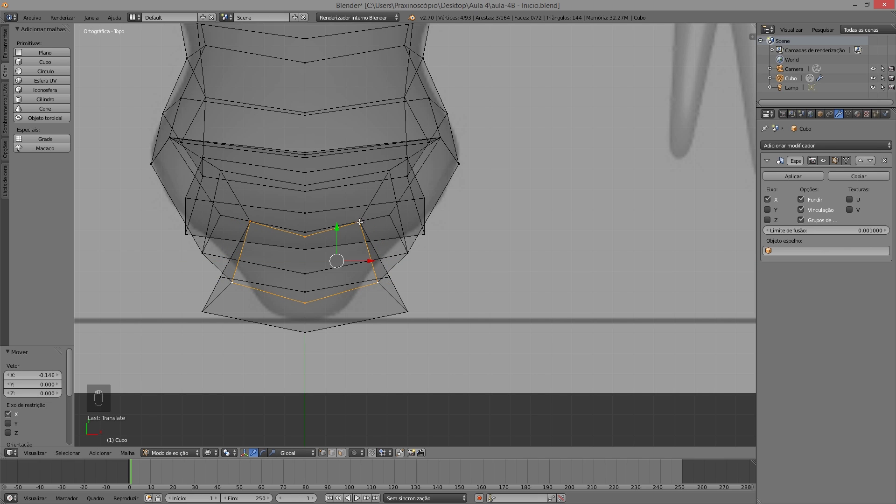
Move the front side vertex of the muzzle loop by X -0.080 and its rear side vertex by X 0.080
right_click(378, 282)
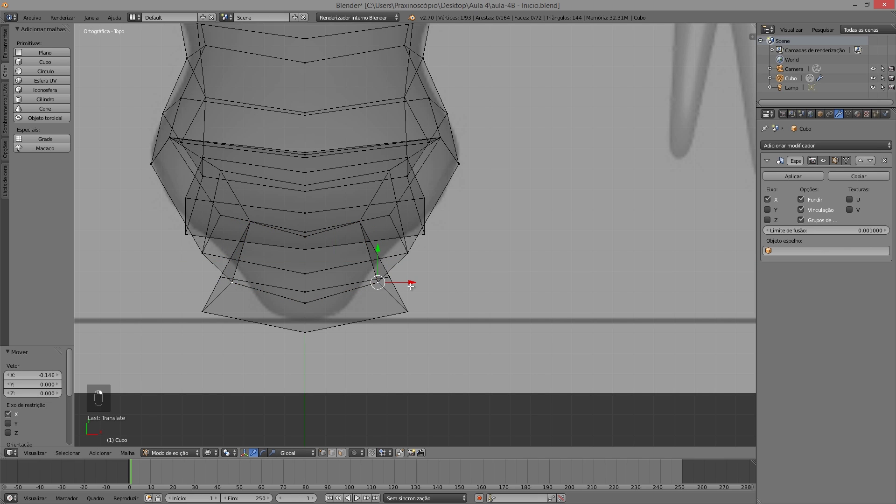
drag(410, 282, 394, 286)
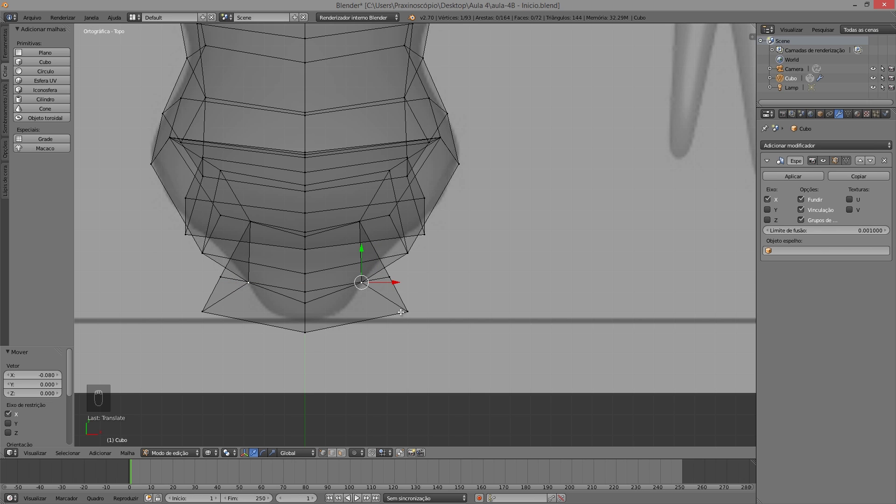
right_click(360, 222)
drag(392, 222, 408, 224)
Pull the snout tip's front corner vertex inward to the reference outline, and the corner behind it by X -0.130
right_click(407, 311)
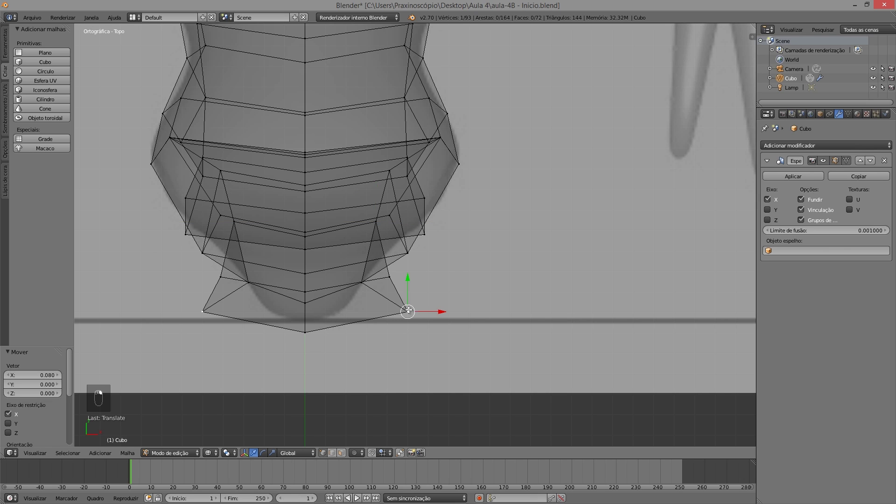
drag(440, 312, 375, 324)
right_click(390, 277)
drag(429, 276, 402, 284)
Move the side vertex at the base of the muzzle inward by X -0.109, checking the head in solid shading
right_click(407, 252)
key(ctrl+alt+q)
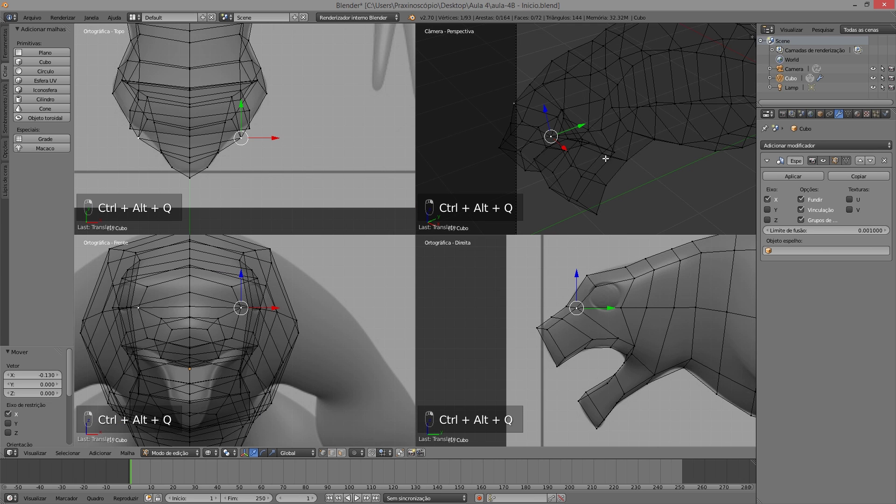
key(z)
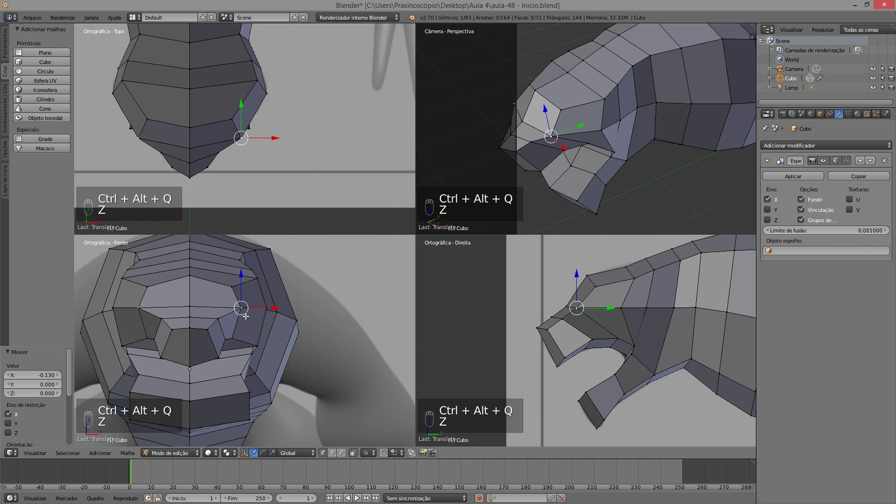
key(z)
drag(279, 139, 269, 140)
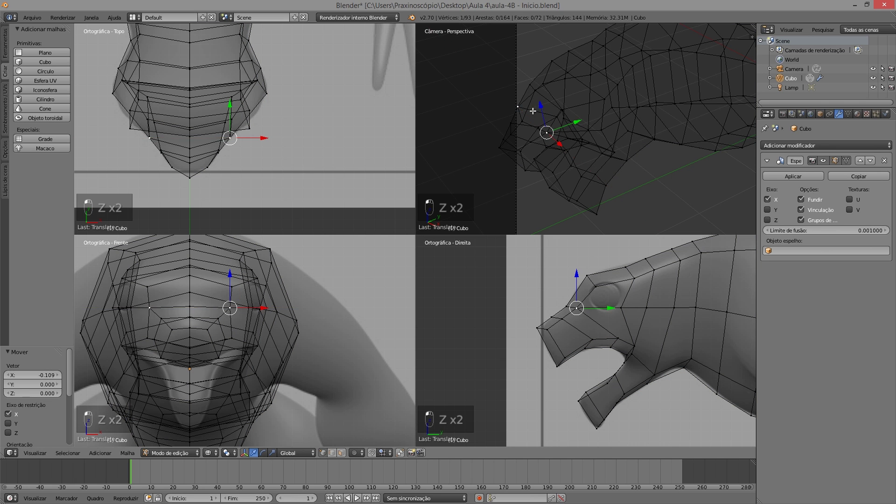
Lower the side vertex at the corner of the mouth by Z -0.016 in the perspective view
key(z)
middle_drag(622, 133, 668, 118)
key(ctrl+alt+q)
middle_drag(295, 234, 384, 175)
scroll(355, 206, up, 3)
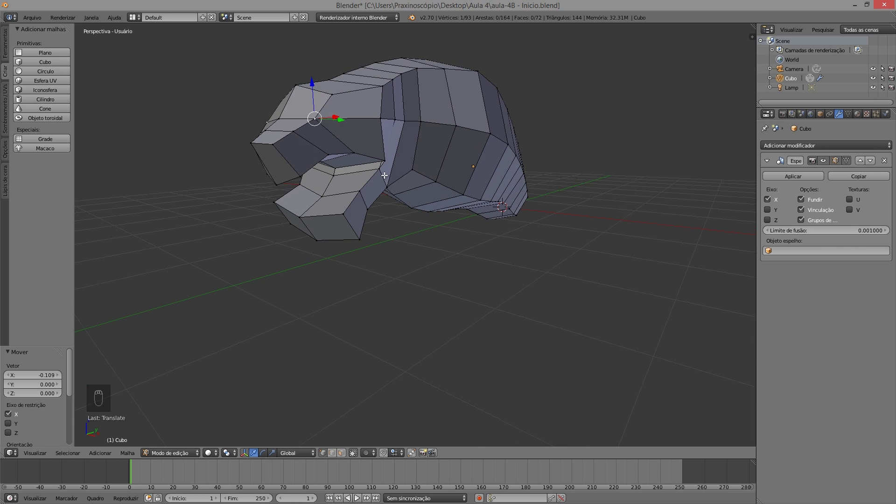
right_click(384, 161)
middle_drag(446, 154, 462, 113)
drag(442, 58, 438, 63)
Undo the trial shift of the mouth-corner vertex, and move it forward by Y -0.129
middle_drag(403, 116, 346, 167)
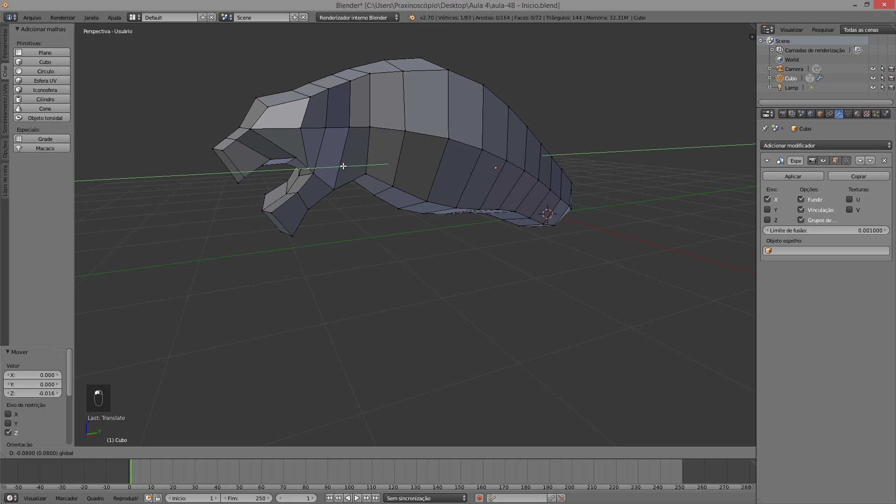
key(ctrl+z)
scroll(400, 173, up, 4)
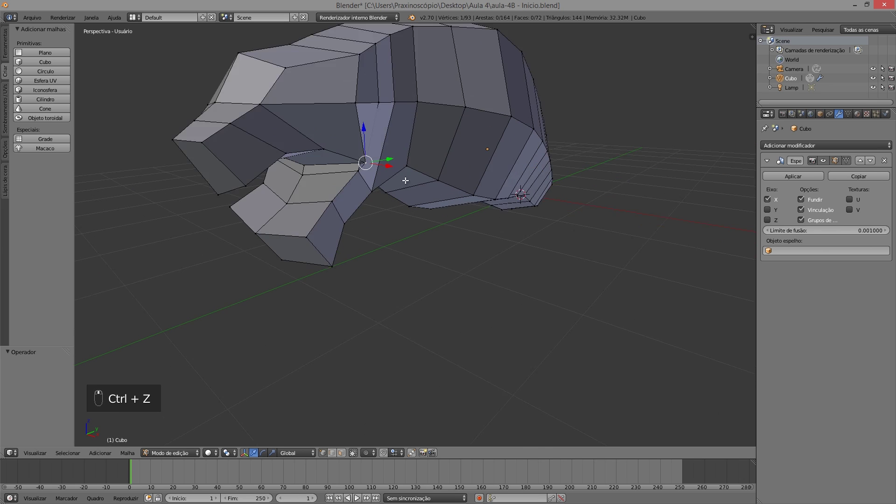
scroll(432, 193, up, 3)
middle_drag(433, 208, 430, 189)
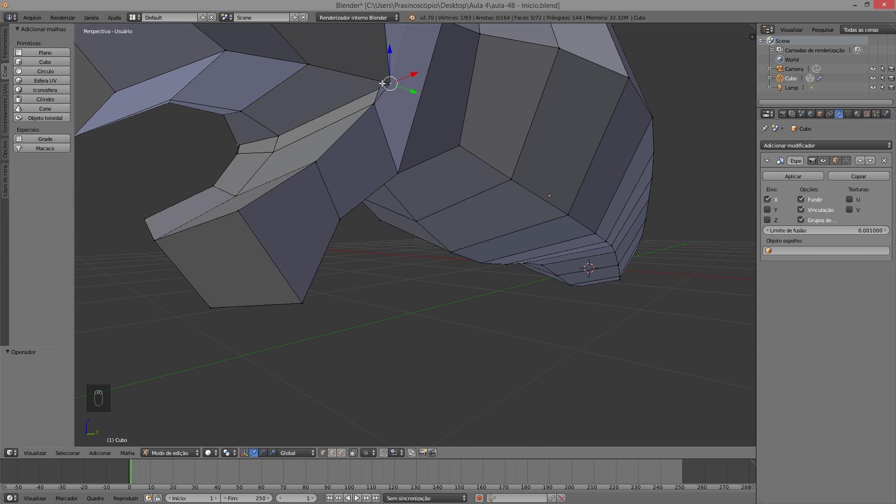
key(g)
key(y)
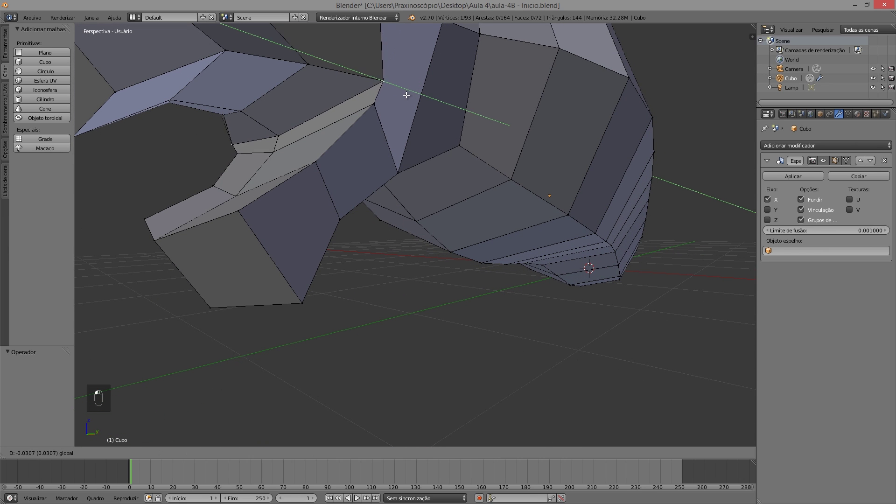
click(380, 100)
Move the mouth-corner vertex inward by X -0.043 in the front wireframe view
key(ctrl+alt+q)
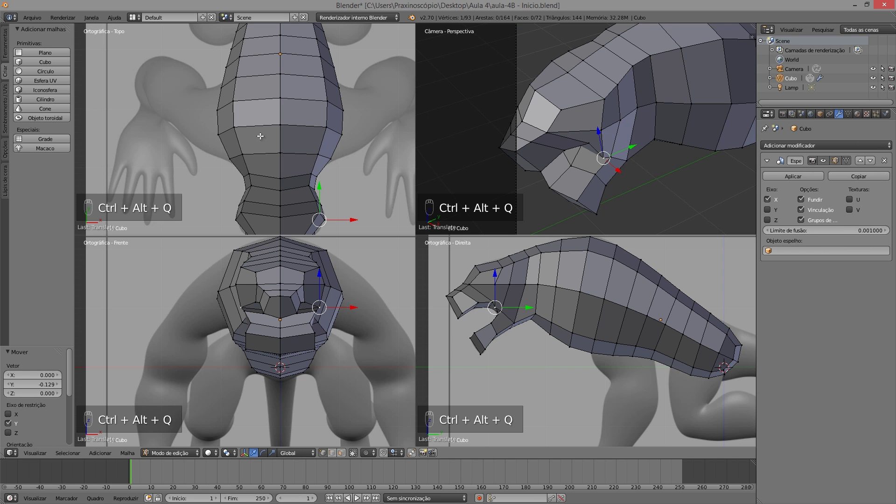
key(ctrl+alt+q)
key(z)
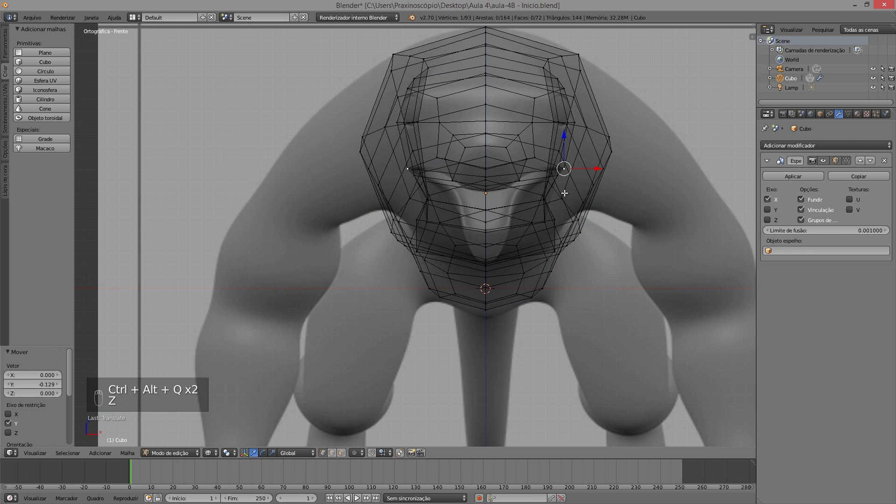
drag(590, 168, 585, 167)
key(ctrl+alt+q)
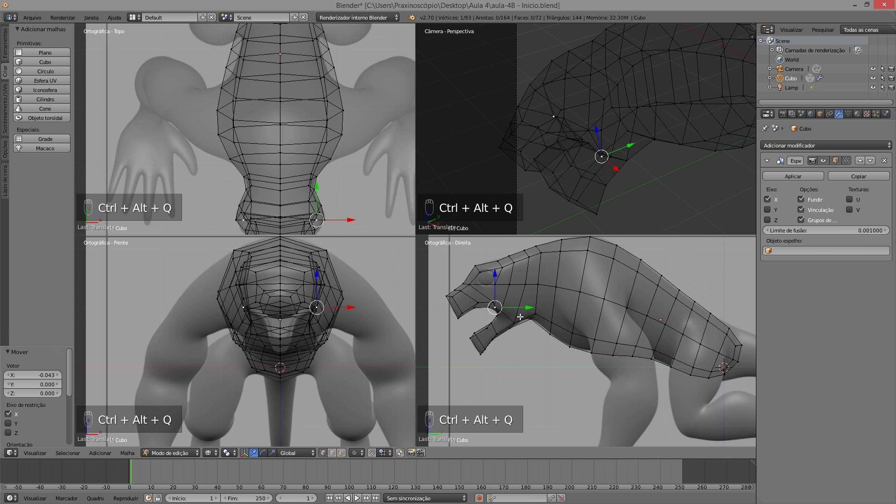
Raise the mouth-corner vertex slightly in the side view and shift it by Y 0.016
key(ctrl+alt+q)
scroll(268, 164, up, 5)
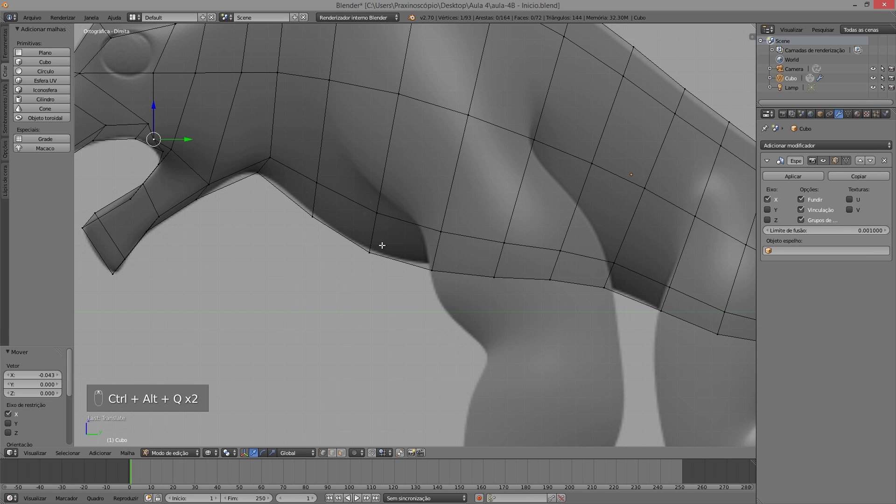
shift+middle_drag(382, 245, 420, 260)
drag(384, 194, 386, 187)
drag(418, 217, 422, 219)
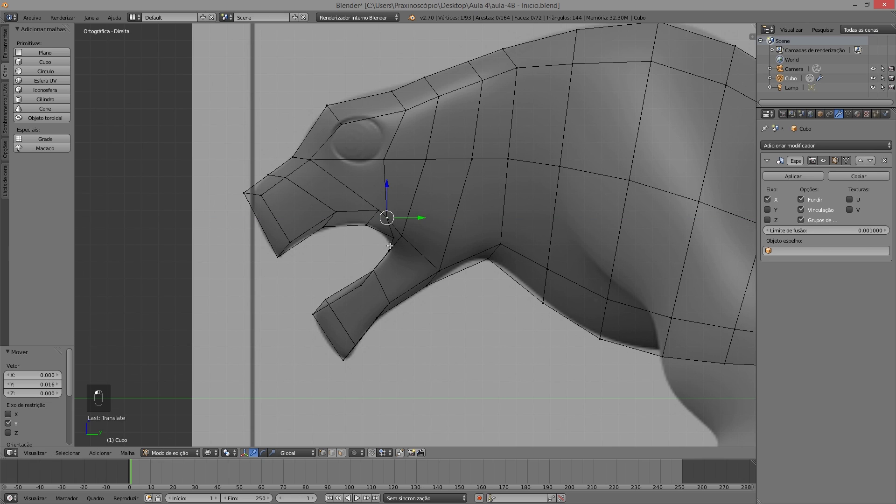
Select the inner vertex at the back of the mouth and move it by Y -0.058 and Z 0.033
key(a)
key(b)
drag(386, 232, 400, 245)
key(g)
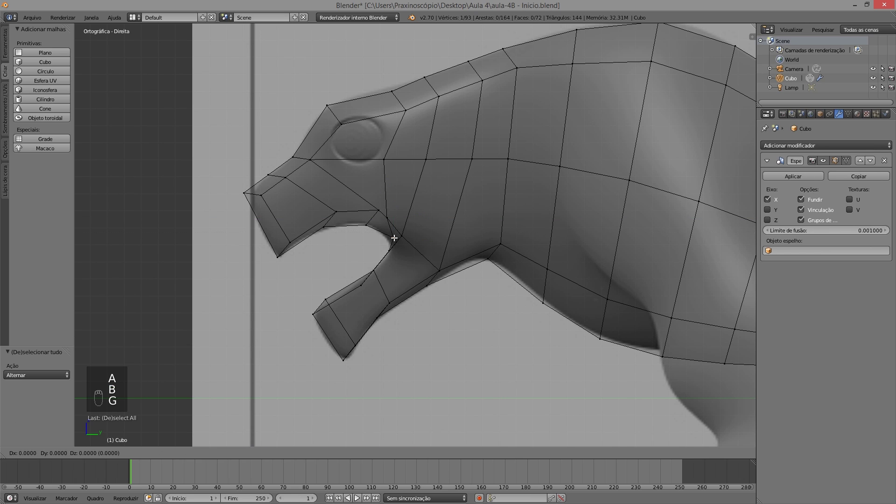
click(384, 232)
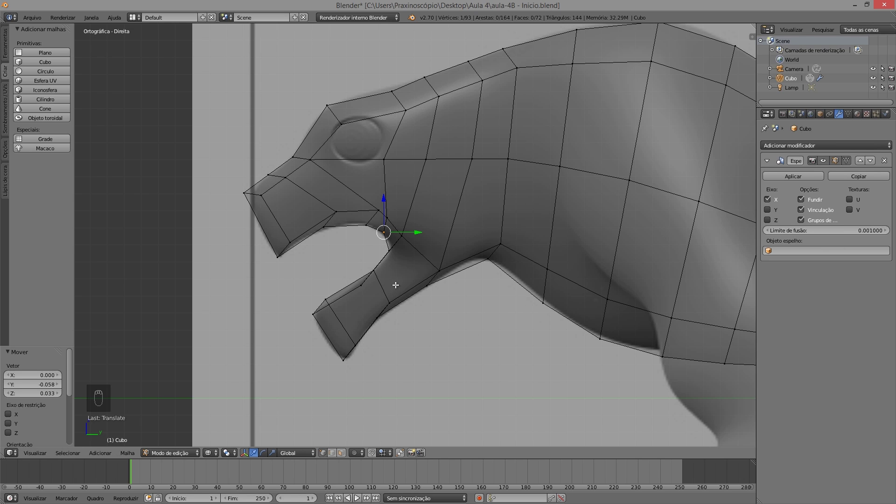
Move the two rear vertices of the upper jaw's underside by Y -0.082 and Z 0.019
right_click(378, 211)
shift+right_click(372, 221)
key(g)
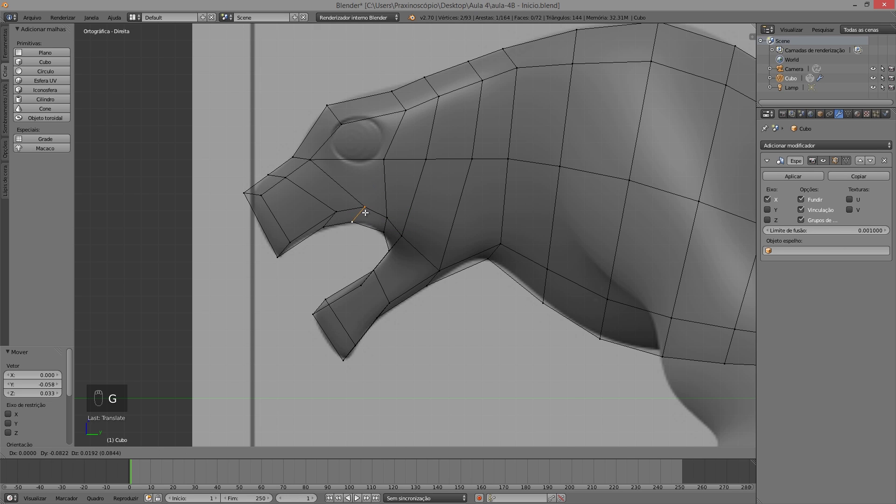
click(365, 212)
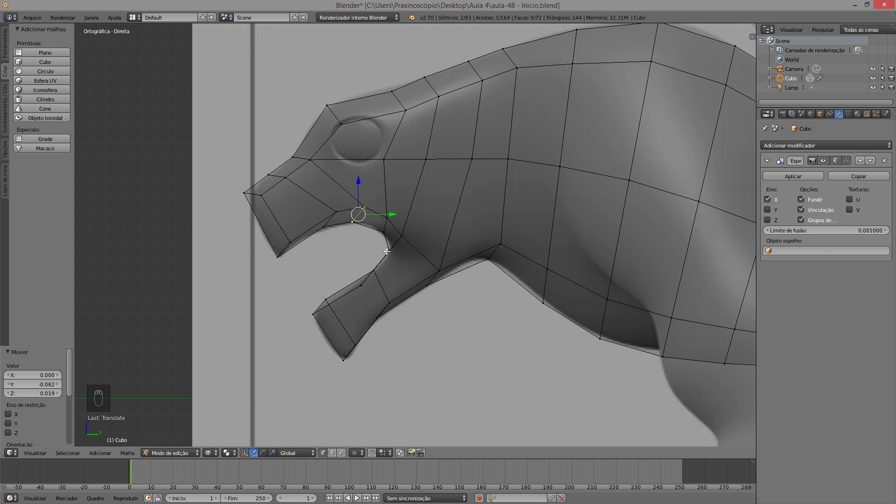
Examine the reshaped head and both jaws from several angles in solid perspective view
key(ctrl+alt+q)
key(ctrl+alt+q)
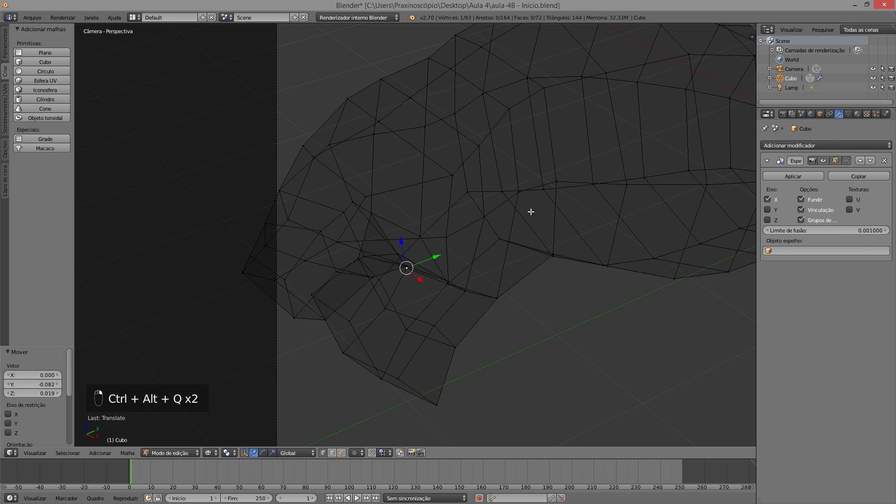
key(z)
scroll(345, 187, down, 5)
middle_drag(350, 182, 314, 205)
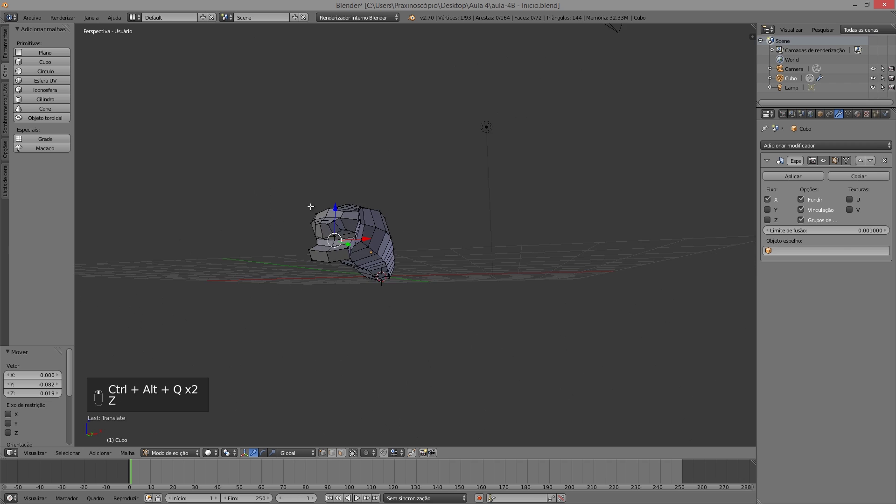
scroll(341, 213, down, 3)
scroll(341, 213, up, 7)
middle_drag(326, 222, 266, 285)
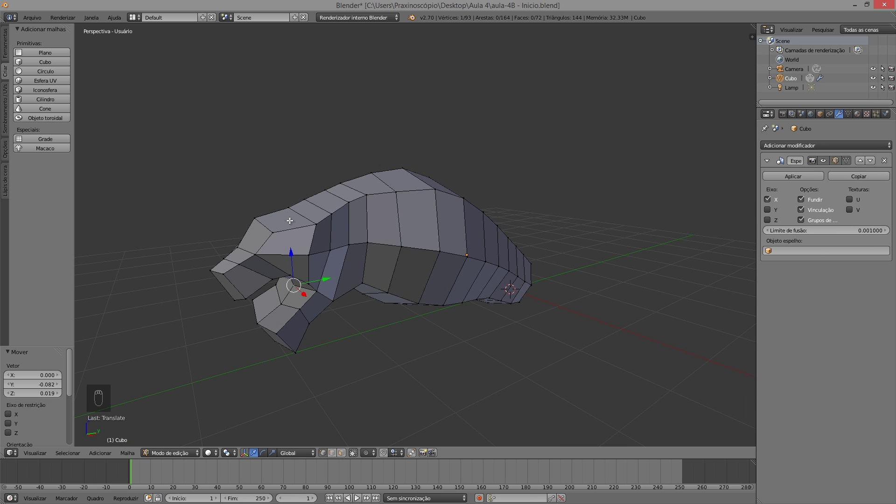
middle_drag(385, 244, 441, 252)
scroll(395, 254, up, 2)
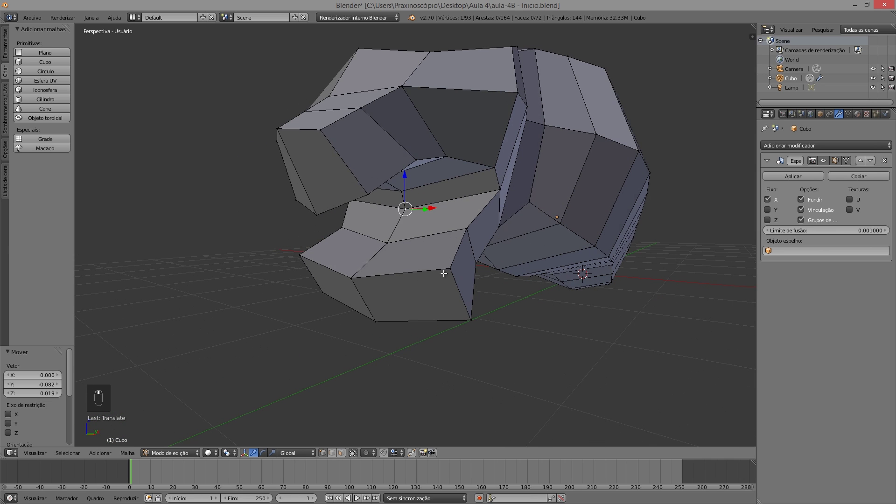
Move the two outer corner vertices of the lower jaw's tip inward by X -0.399
shift+right_click(450, 268)
right_click(450, 268)
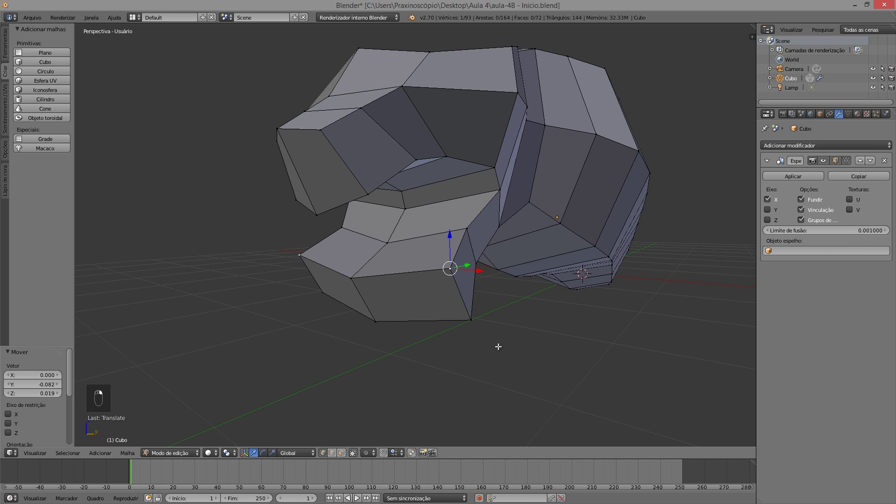
shift+right_click(472, 320)
key(g)
key(x)
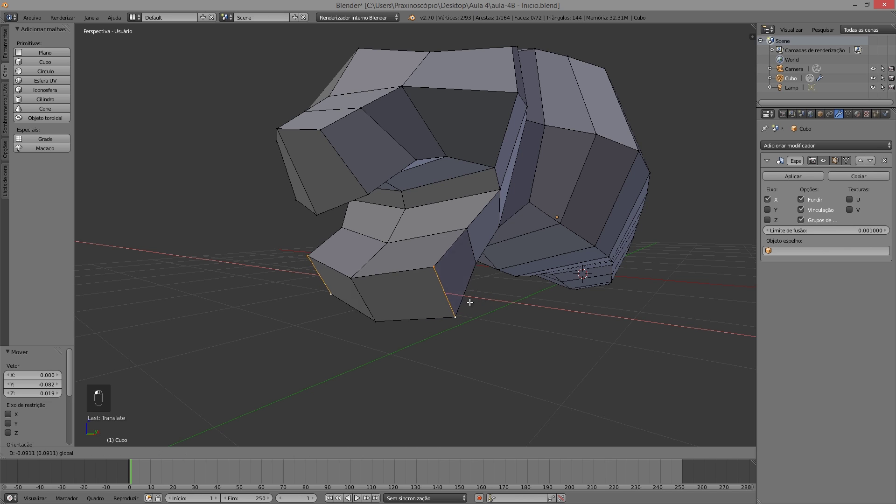
click(425, 308)
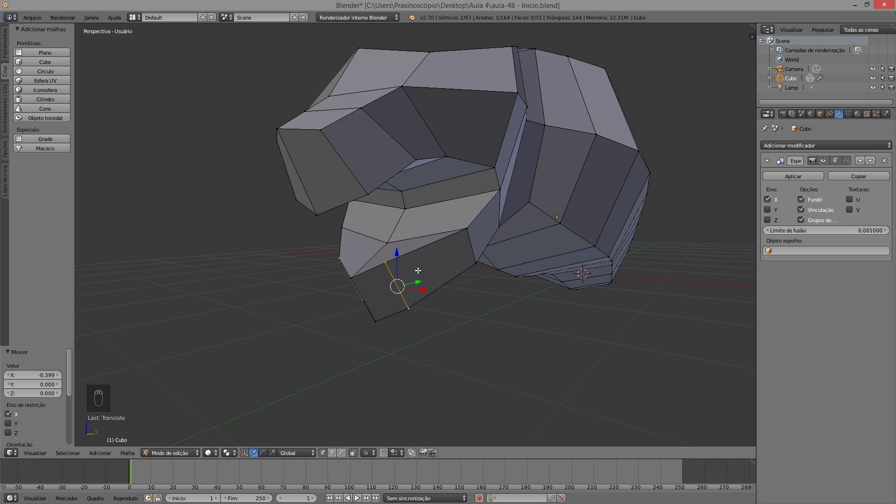
Adjust the lower jaw tip's side edge along Y and lower it by Z -0.066
key(g)
key(y)
click(406, 282)
key(g)
key(z)
click(385, 267)
Move the lower jaw's side edge behind the tip inward by X -0.290, and a further X -0.020
middle_drag(386, 267, 411, 262)
right_click(454, 252)
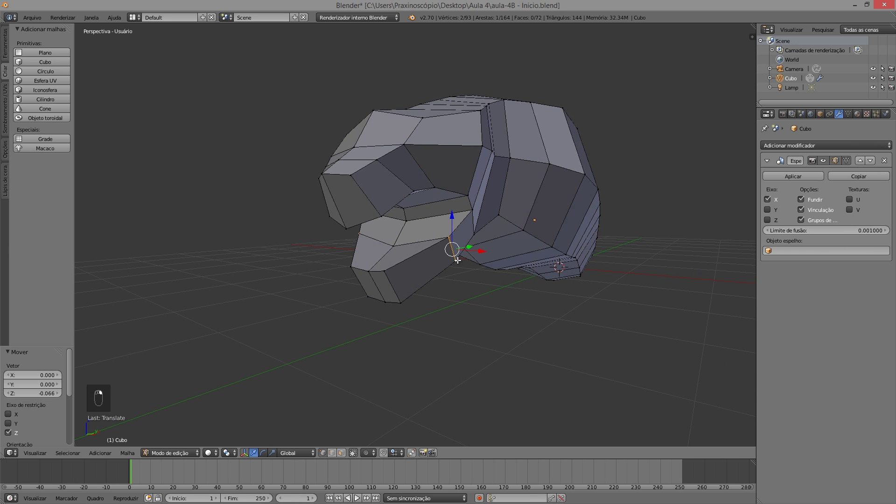
drag(483, 251, 428, 252)
middle_drag(421, 247, 431, 221)
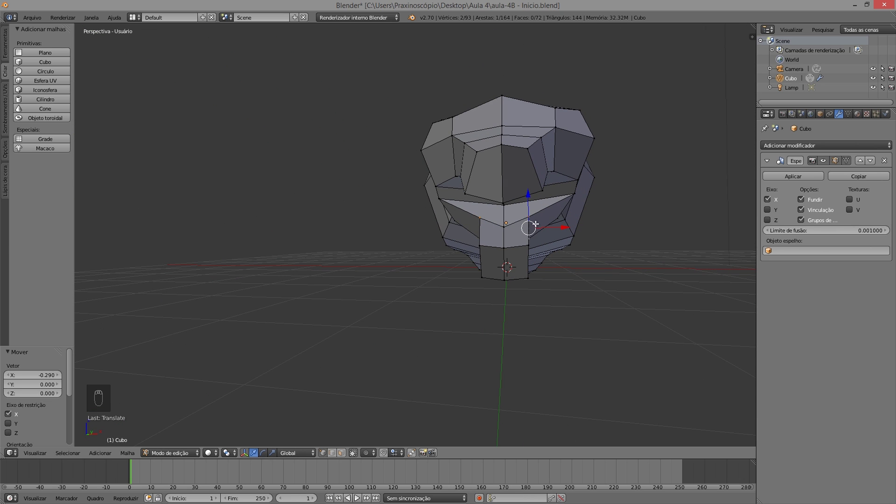
drag(564, 226, 558, 228)
Nudge the two side vertices of the lower jaw's tip slightly inward along X
right_click(526, 245)
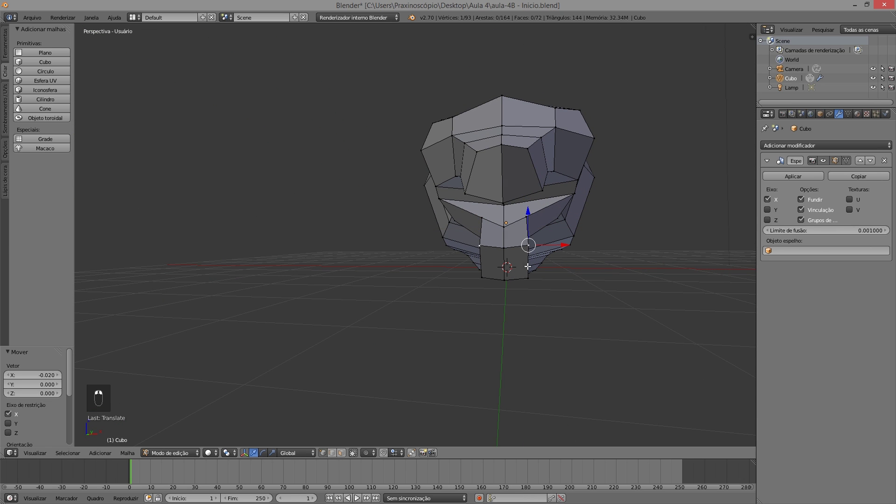
shift+right_click(527, 279)
drag(560, 264, 553, 265)
Raise the selected vertices in the middle of the lower jaw by Z 0.041
middle_drag(448, 238, 308, 195)
right_click(357, 266)
drag(309, 191, 308, 185)
scroll(451, 210, down, 3)
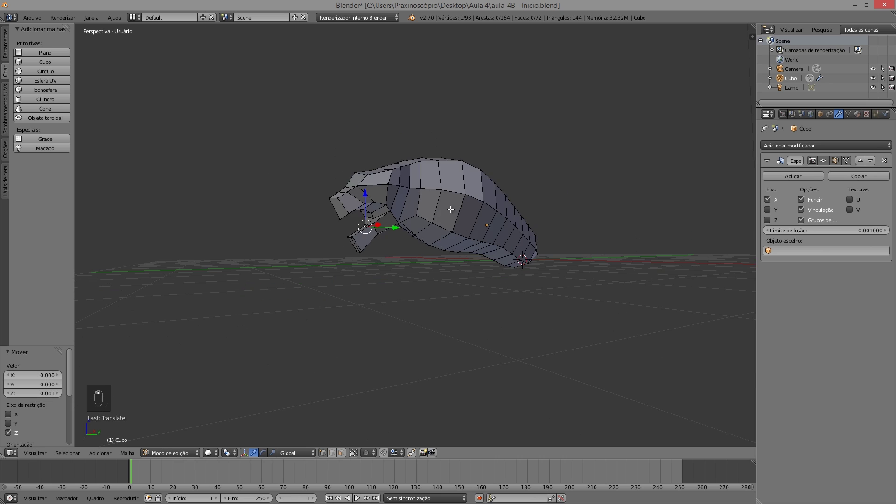
In the wireframe side view, move the upper lip's two middle vertices forward and down by about Y -0.091, Z -0.051
middle_drag(416, 231, 450, 192)
scroll(417, 212, up, 2)
key(ctrl+alt+q)
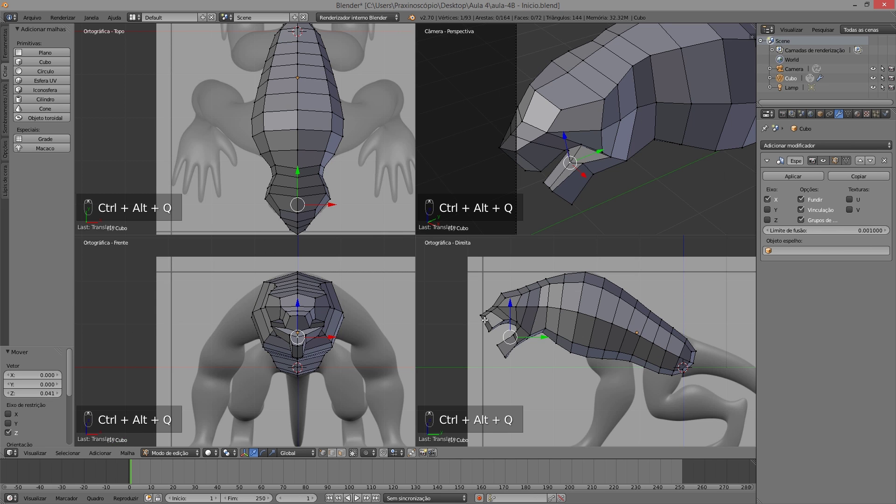
key(ctrl+alt+q)
key(z)
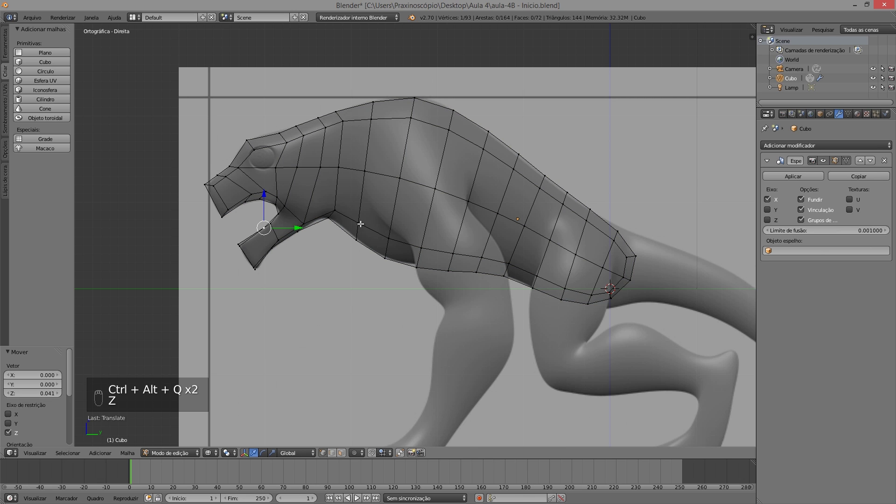
scroll(360, 223, up, 5)
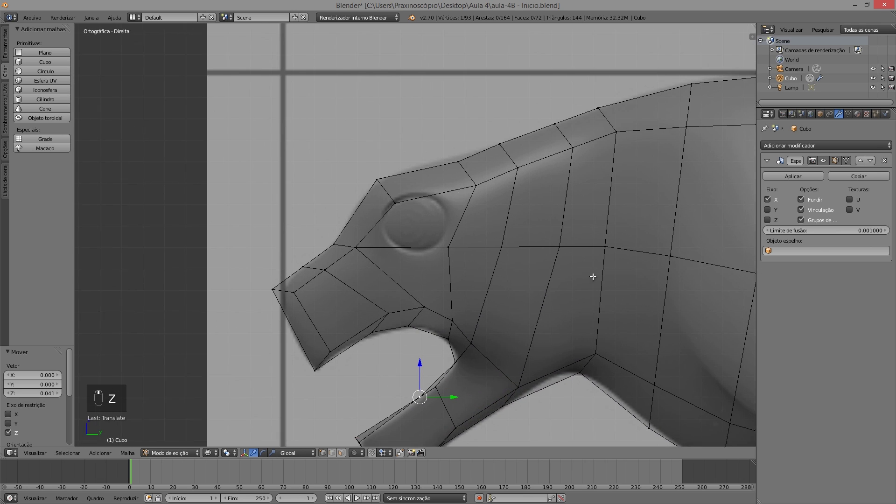
scroll(465, 256, up, 3)
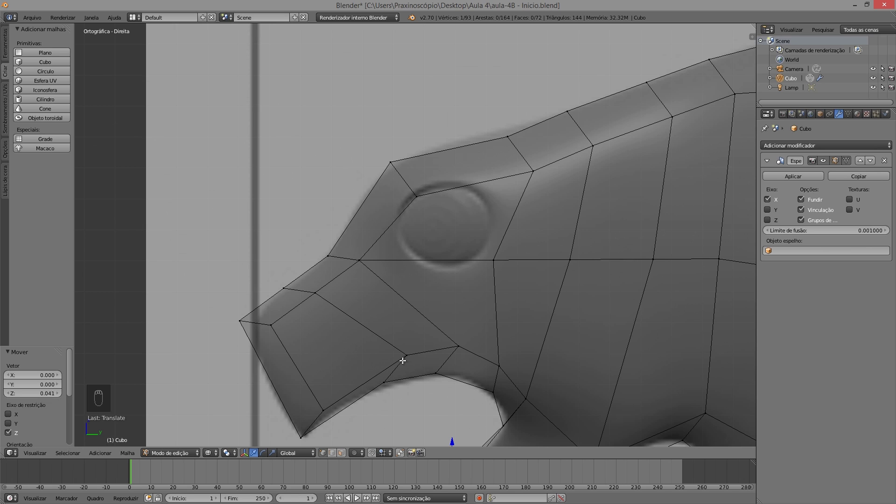
key(a)
key(b)
drag(380, 336, 411, 398)
key(g)
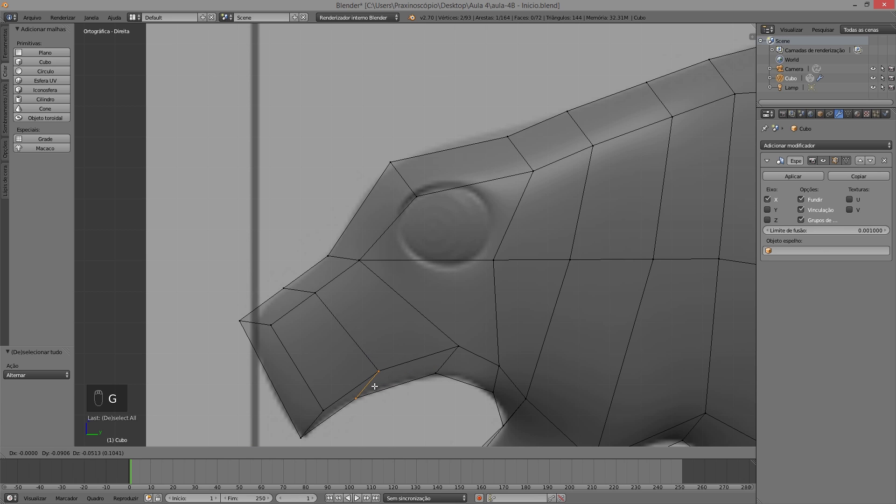
click(374, 386)
Move the next pair of upper lip vertices, towards the mouth corner, by Y -0.122 and Z -0.027
key(a)
key(b)
drag(419, 322, 485, 385)
key(g)
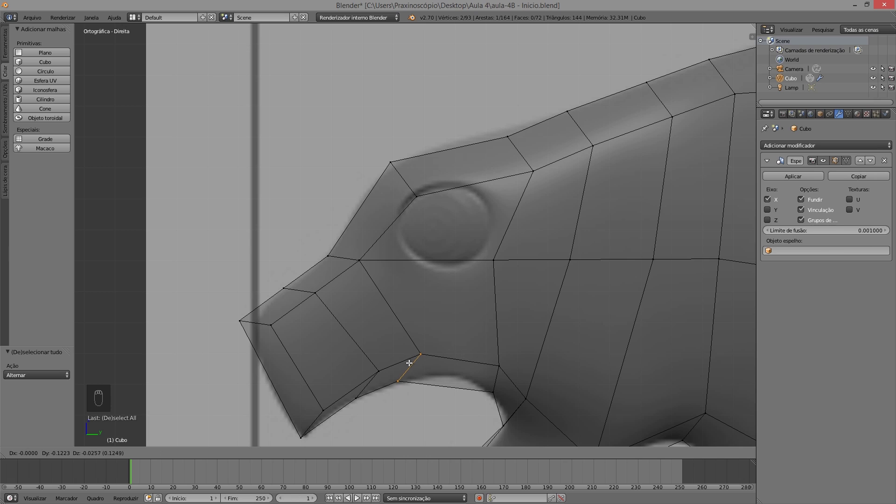
click(409, 362)
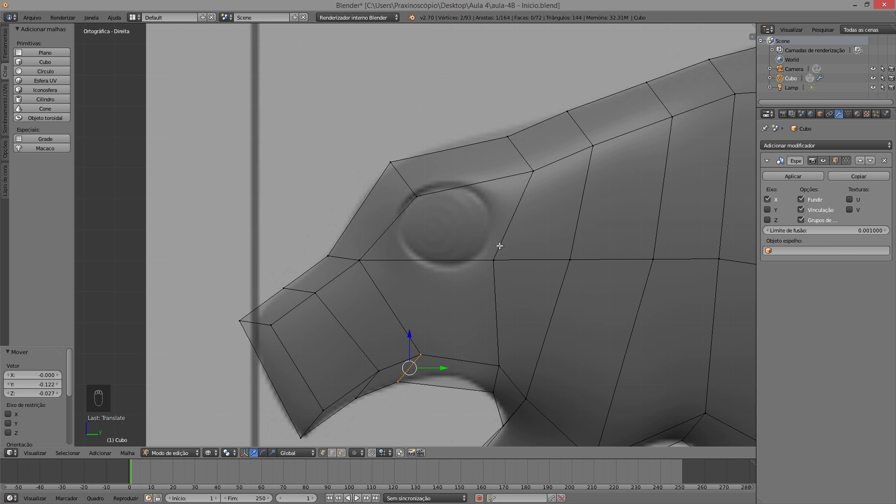
key(b)
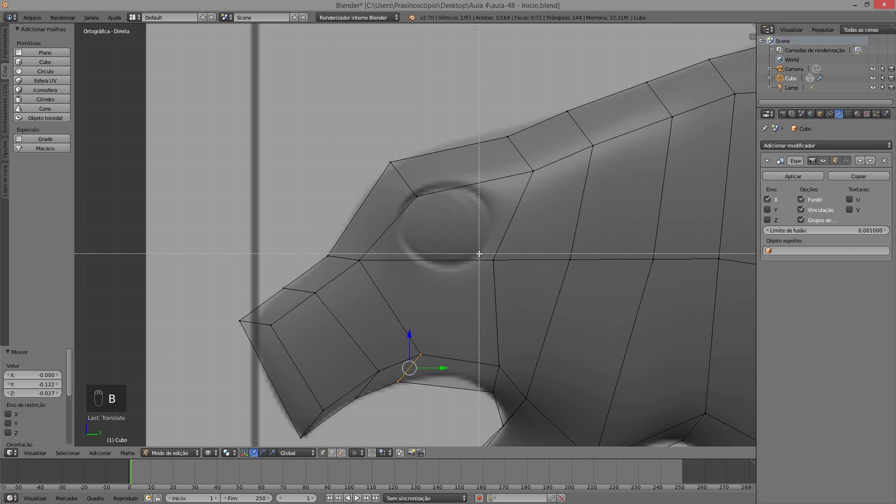
right_click(478, 253)
key(a)
key(n)
key(b)
right_click(408, 243)
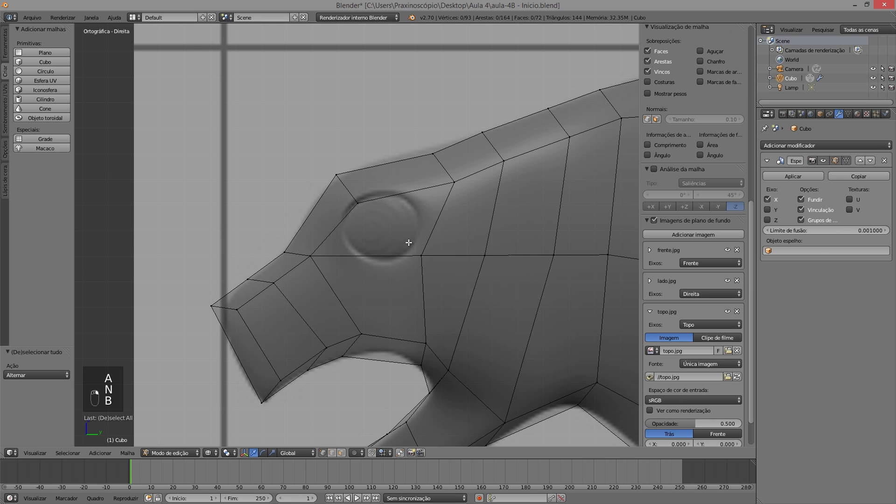
key(n)
Move the vertex at the lower back of the eye by Y 0.059 and Z -0.003
right_click(492, 258)
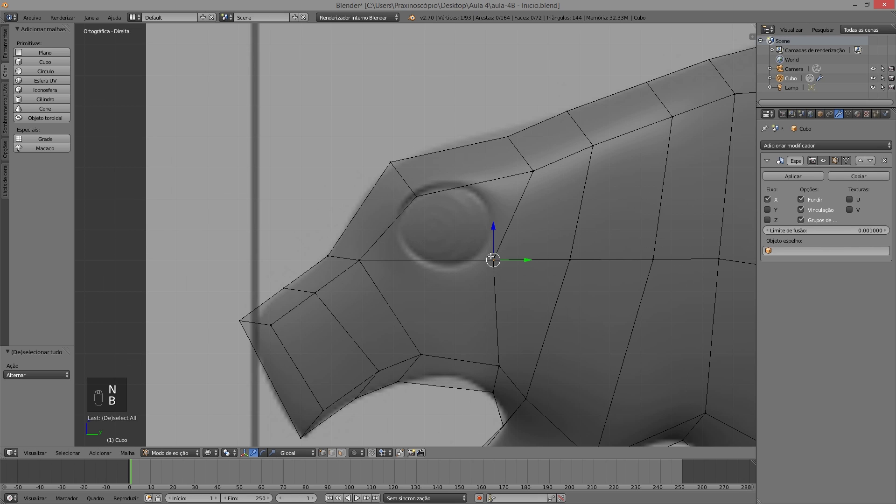
key(g)
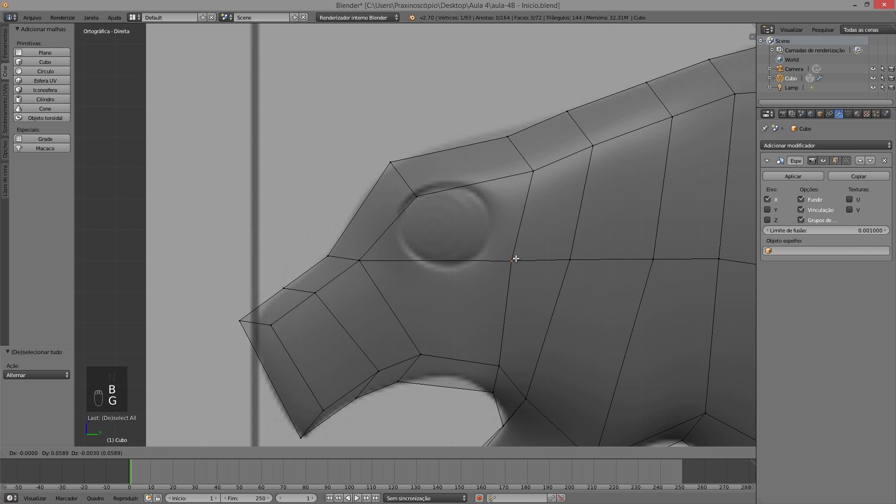
click(515, 259)
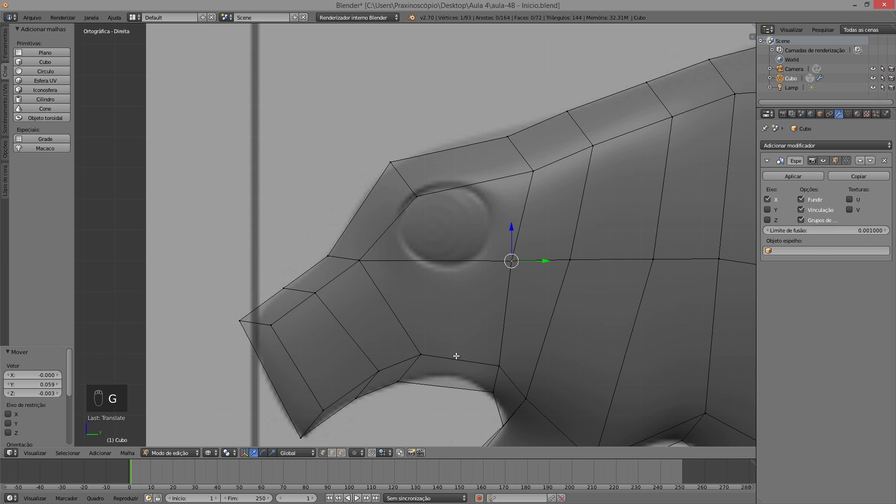
Add a centred loop cut through the eye area and move its vertex below the eye by Y 0.027, Z -0.018
key(ctrl+r)
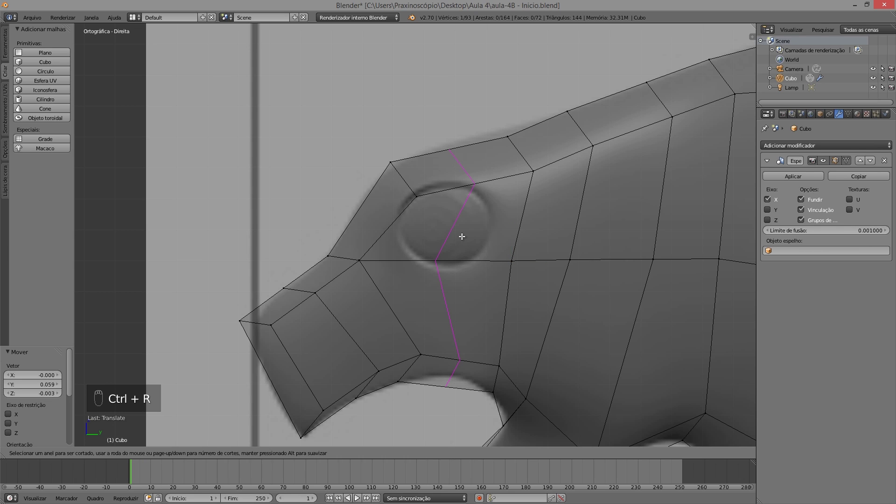
click(462, 236)
right_click(464, 243)
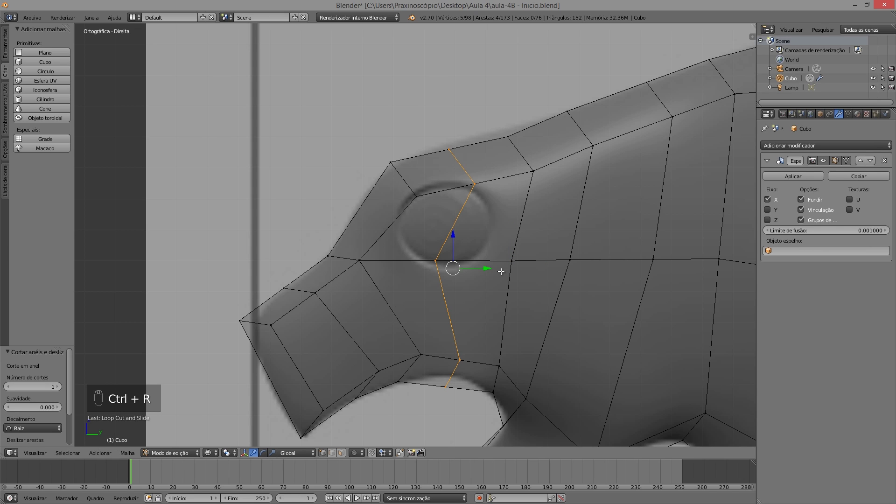
key(a)
key(b)
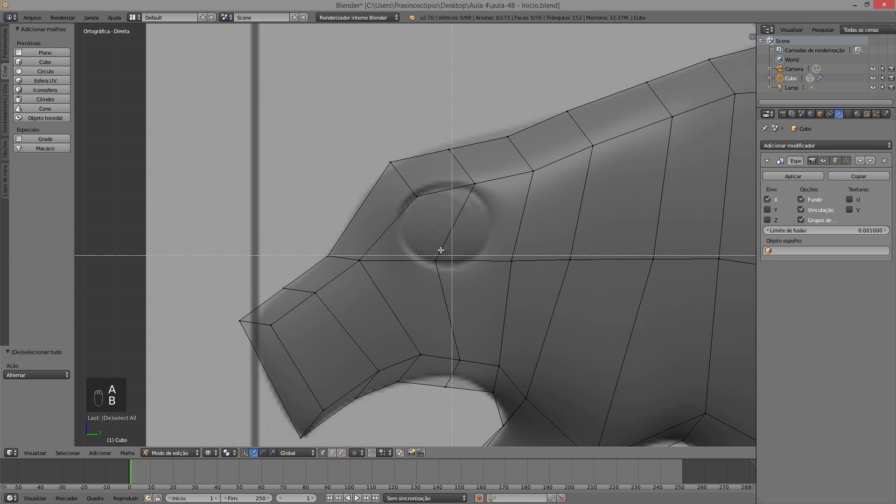
drag(423, 250, 449, 269)
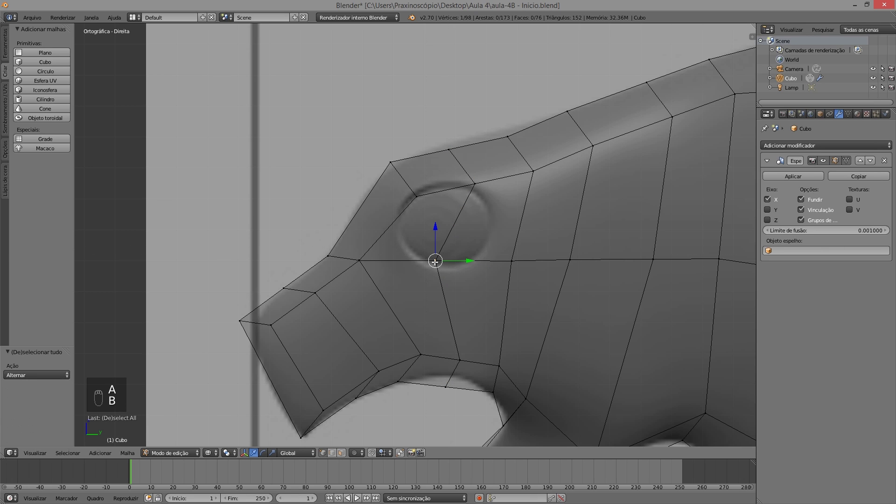
key(g)
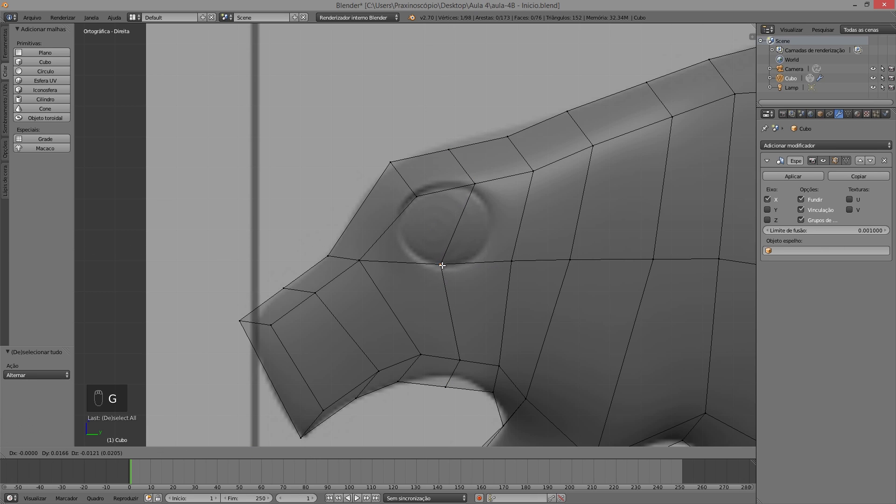
click(504, 231)
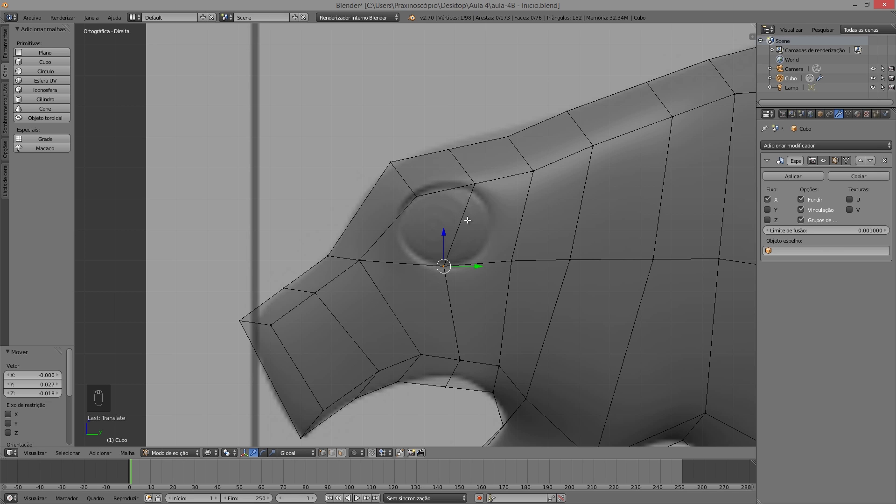
Move the vertex at the upper front of the eye by about Y -0.017 and Z 0.014
key(a)
key(b)
drag(400, 193, 440, 210)
key(g)
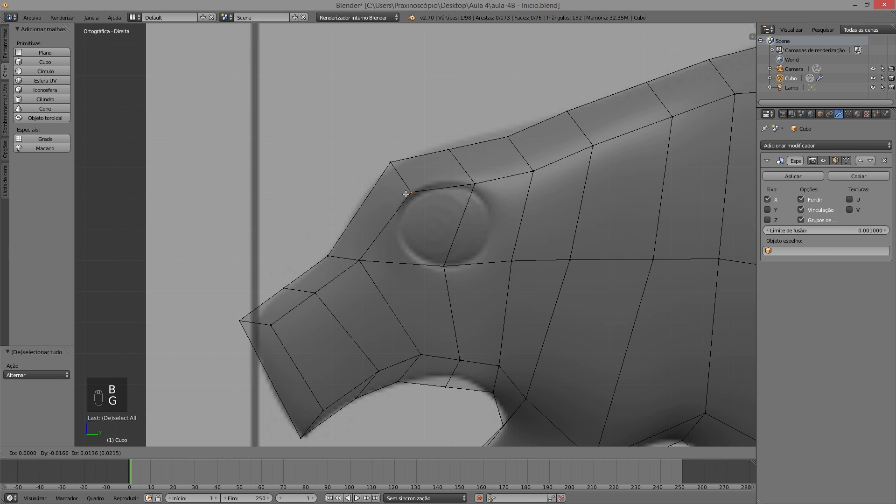
click(406, 194)
Shift the new loop's vertex above the eye forward and slightly up, in line with the eye's centre
key(a)
key(b)
drag(459, 175, 486, 195)
key(g)
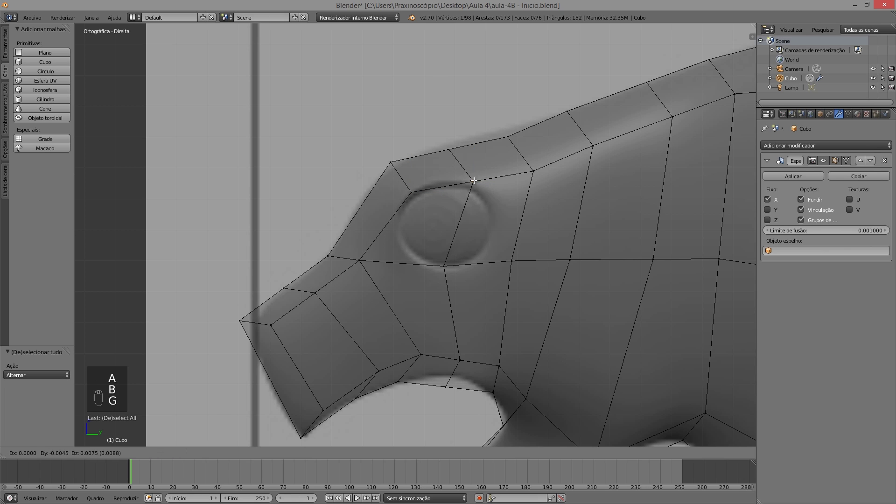
click(440, 184)
Nudge the upper front eye vertex slightly further forward and up, just outside the eye's outline
key(a)
key(b)
drag(396, 181, 420, 200)
key(g)
click(434, 205)
Nudge the vertex directly above the eye a little more forward and up, clear of the eye's rim
key(a)
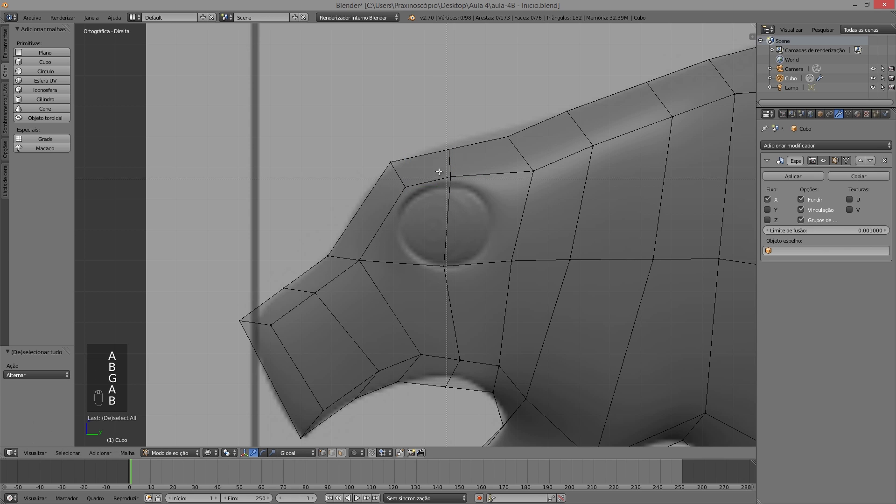
key(b)
drag(441, 165, 482, 201)
key(g)
click(477, 199)
Lower the vertex directly beneath the eye so that it sits just outside the eye's rim
key(a)
key(b)
drag(436, 252, 468, 292)
key(g)
click(504, 288)
Move the vertex at the lower back of the eye forward, close to the eye's rim
key(a)
key(b)
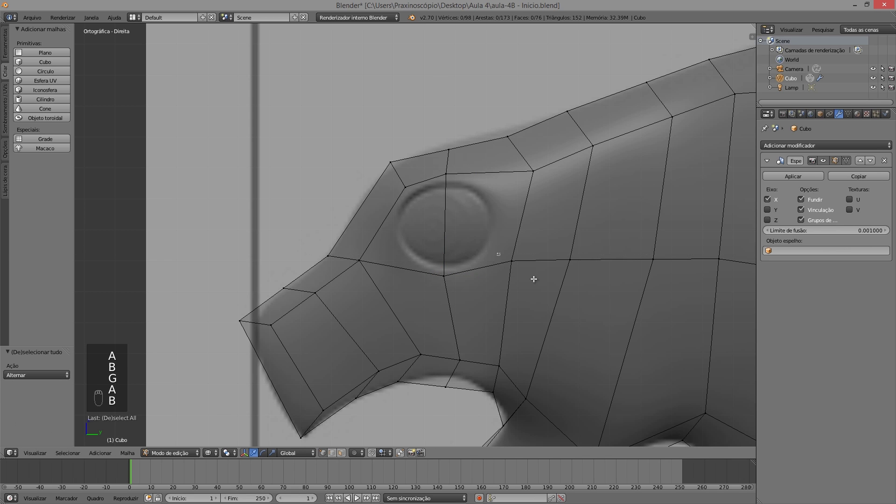
drag(504, 222, 550, 268)
key(g)
click(513, 280)
Move the vertex at the upper back of the eye by Y -0.101 and Z -0.012
key(a)
key(b)
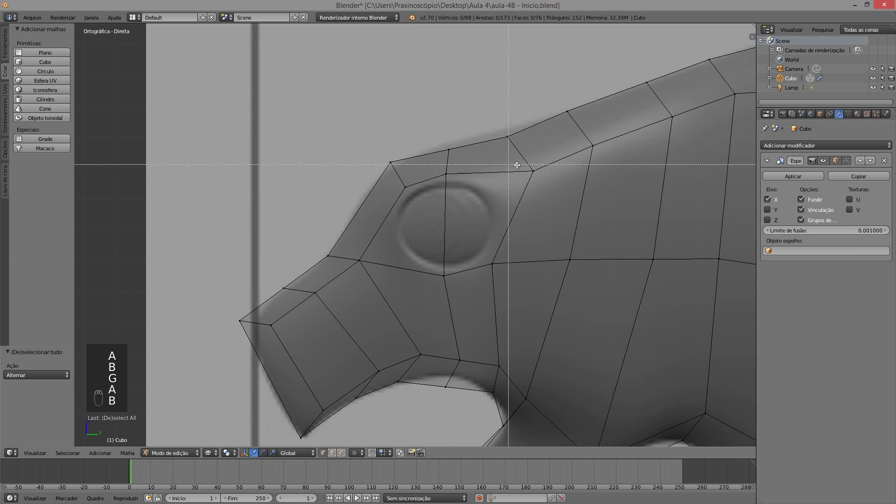
drag(509, 164, 550, 190)
key(g)
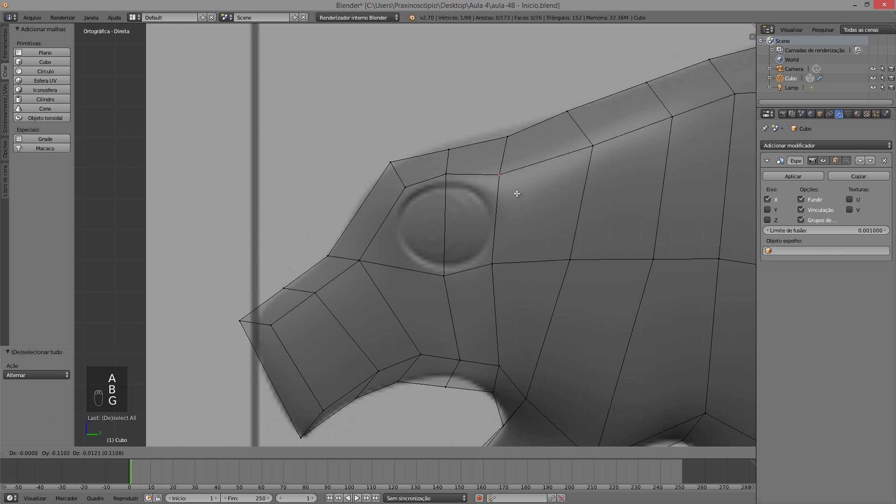
click(517, 193)
Shift both vertices behind the eye together by Y 0.027 and Z -0.003
key(b)
drag(478, 253, 520, 284)
key(g)
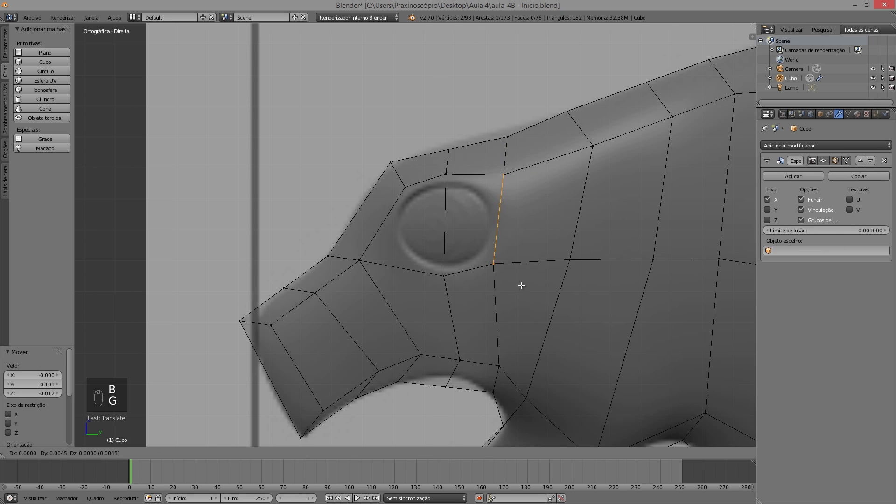
click(526, 287)
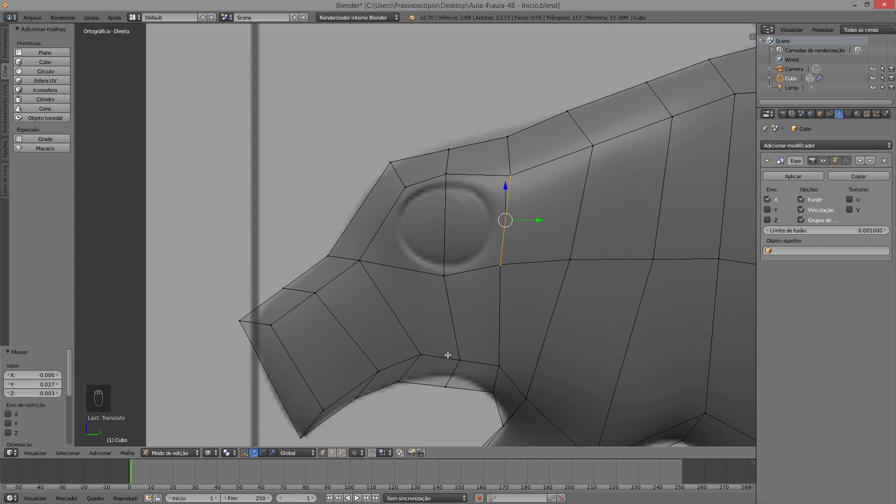
Move the new loop's two upper lip vertices by Y 0.023 and Z 0.041 to follow the mouth's curve
key(a)
key(b)
drag(428, 335, 474, 391)
key(g)
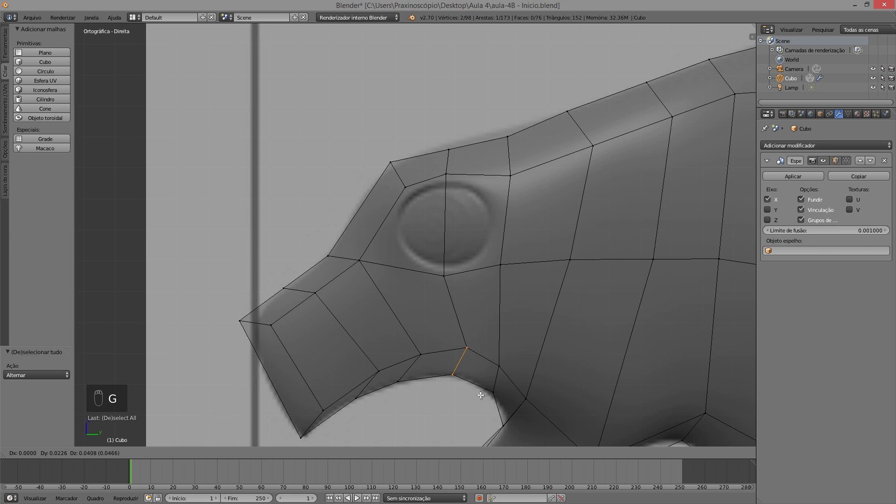
click(480, 396)
Return the creature to Object Mode with solid shading and inspect its head and body in perspective
scroll(524, 393, down, 3)
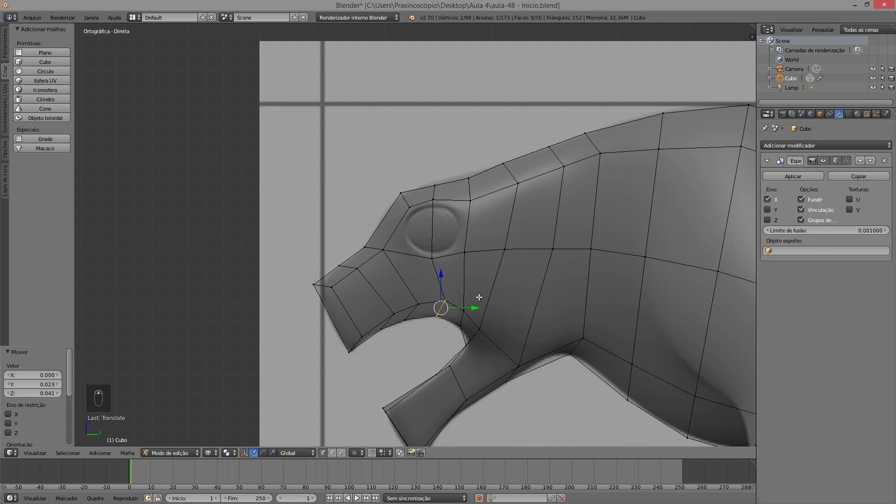
key(ctrl+alt+q)
key(ctrl+alt+q)
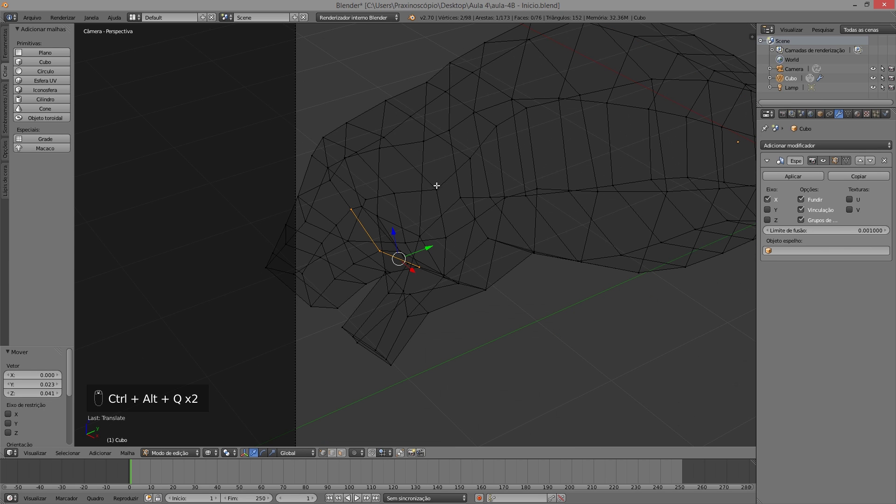
key(Tab)
key(z)
middle_drag(441, 184, 484, 170)
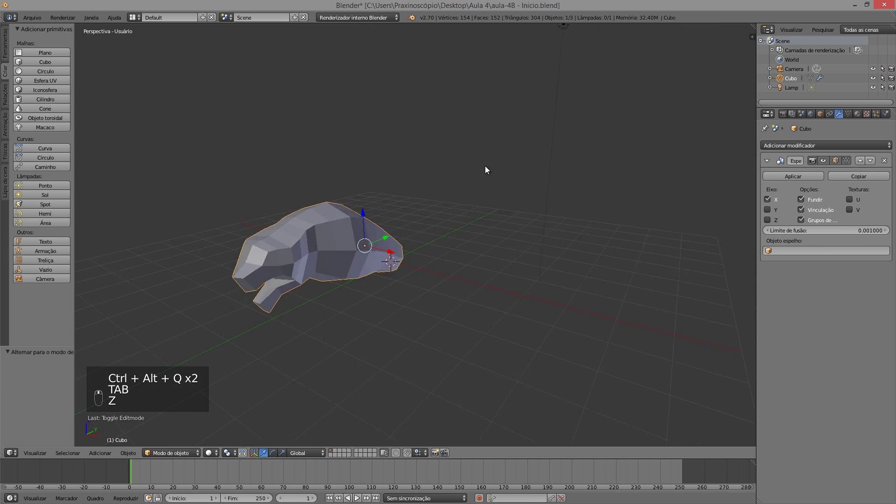
middle_drag(348, 206, 290, 280)
scroll(387, 252, up, 4)
middle_drag(387, 252, 286, 283)
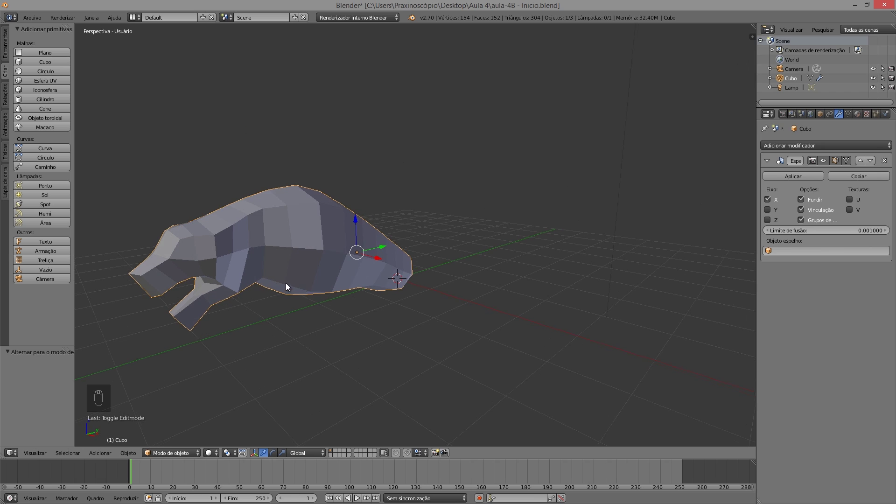
Add a Subdivision Surface modifier to the creature and set its viewport subdivisions to 2
click(830, 146)
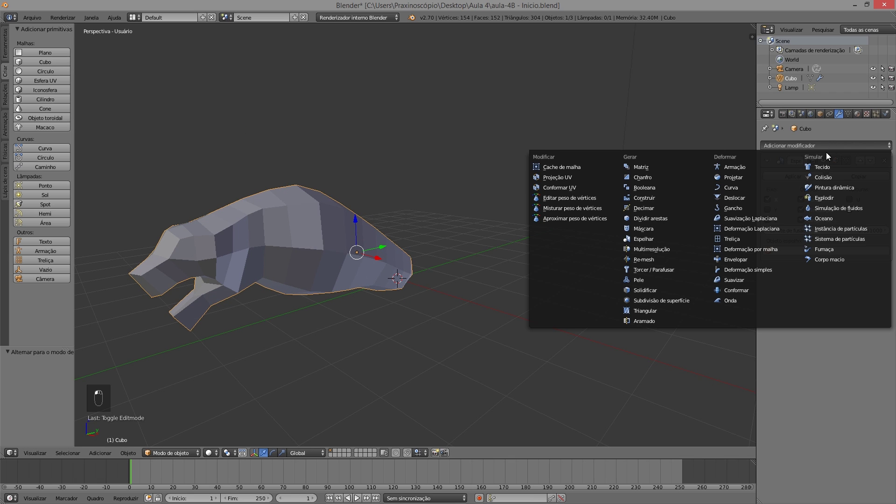
click(659, 301)
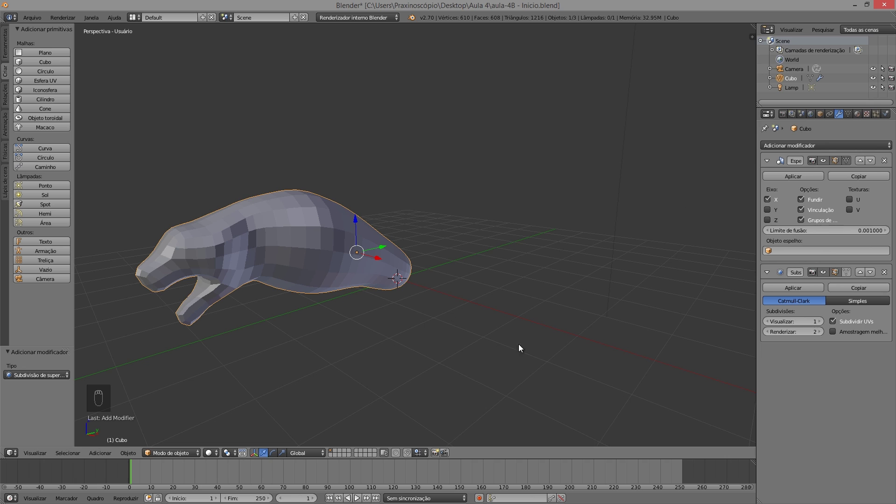
click(820, 321)
mouse_move(267, 265)
middle_down()
mouse_move(354, 244)
mouse_move(410, 244)
mouse_move(434, 216)
mouse_move(309, 220)
mouse_move(282, 250)
mouse_move(444, 286)
mouse_move(375, 265)
middle_up()
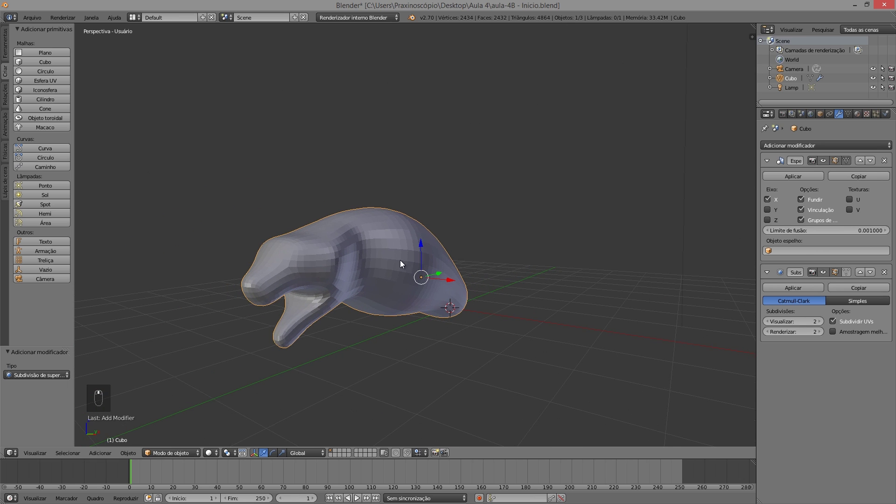
key(ctrl+alt+q)
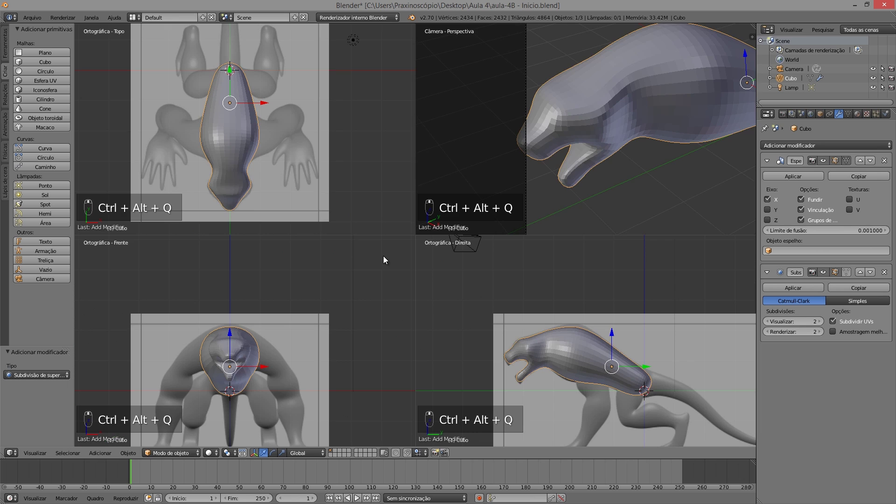
In the side wireframe view, compare the creature with and without smoothing, and turn on the Subdivision Surface modifier's optimal display
key(ctrl+alt+q)
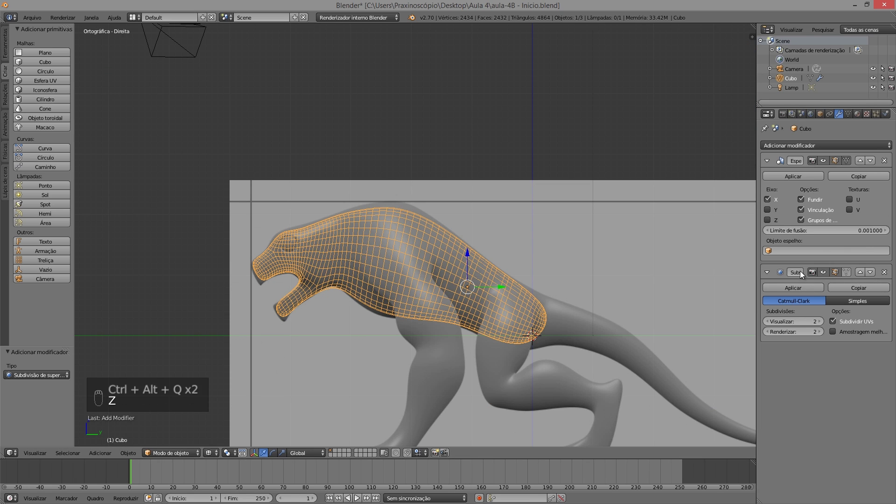
click(823, 272)
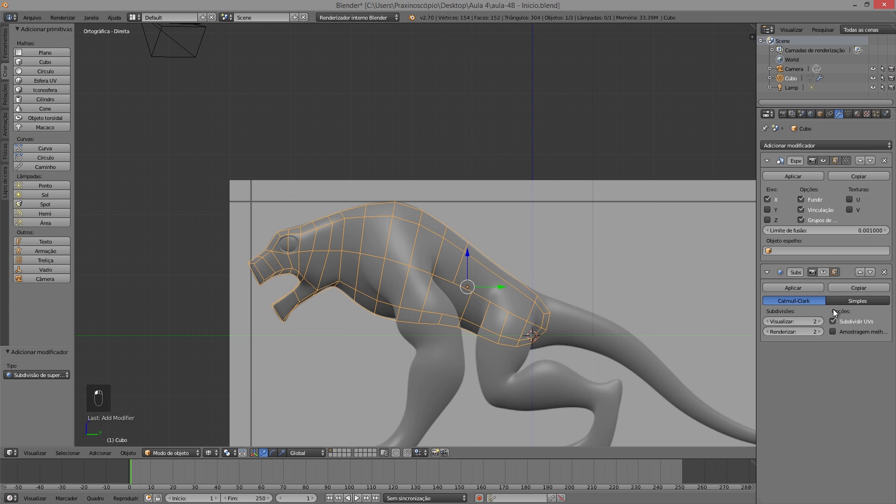
click(822, 272)
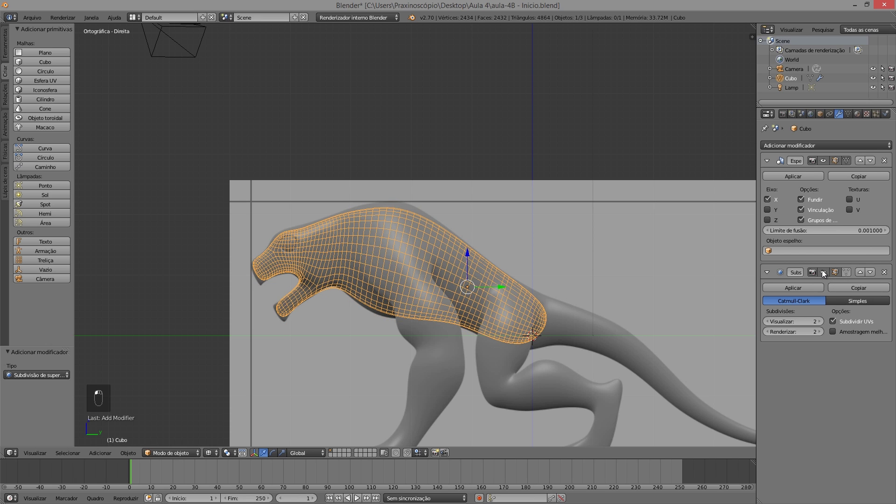
click(832, 331)
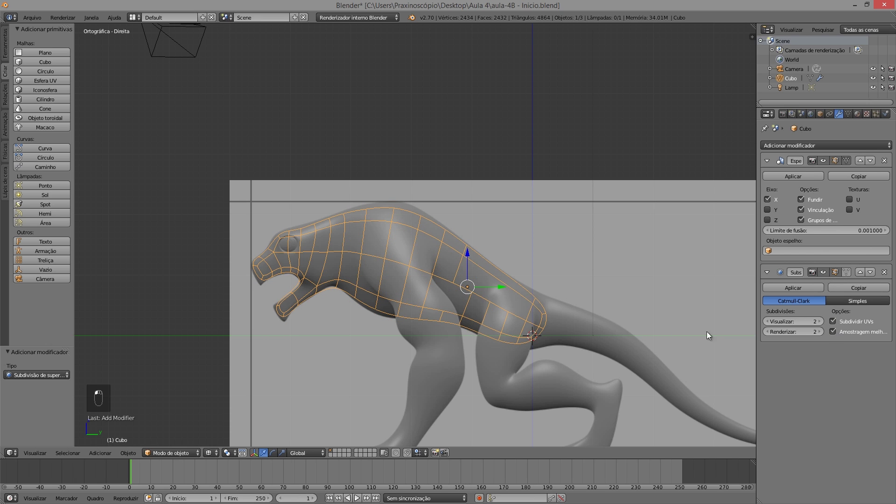
Enter Edit Mode, fit the editing cage to the subdivided surface, and hide the Subdivision Surface smoothing in the viewport
scroll(354, 302, up, 3)
shift+middle_drag(348, 296, 464, 273)
key(Tab)
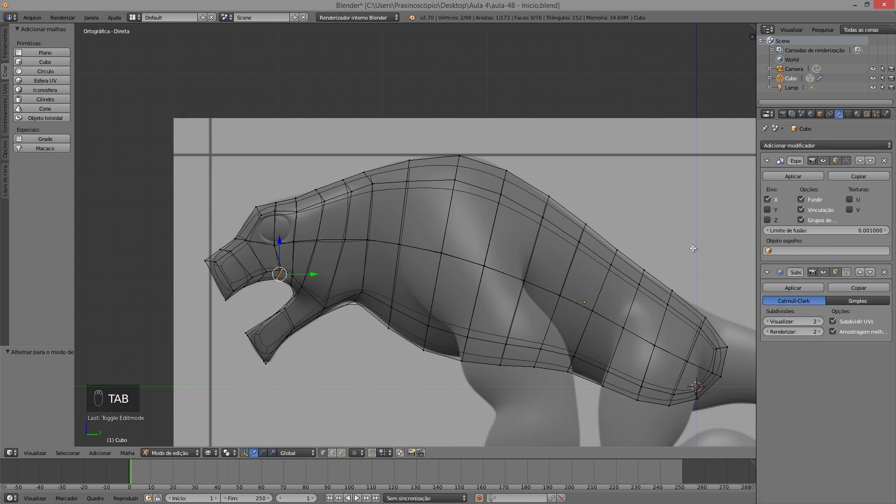
click(846, 272)
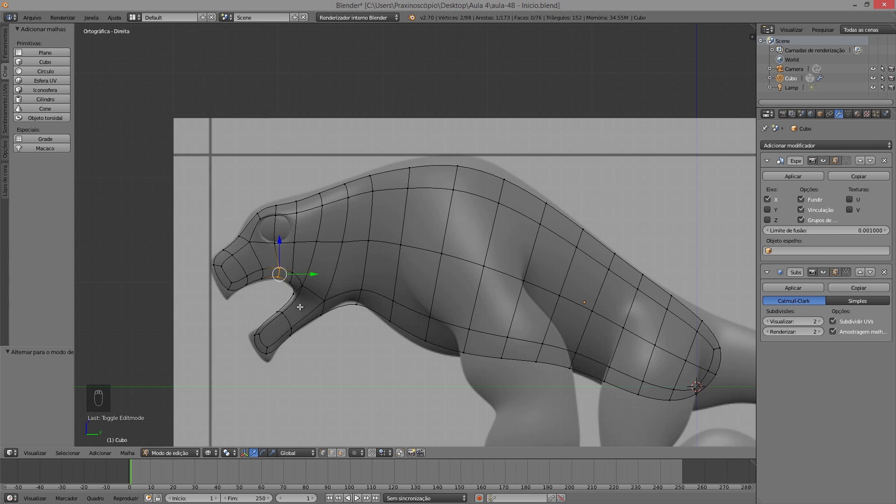
scroll(235, 291, up, 2)
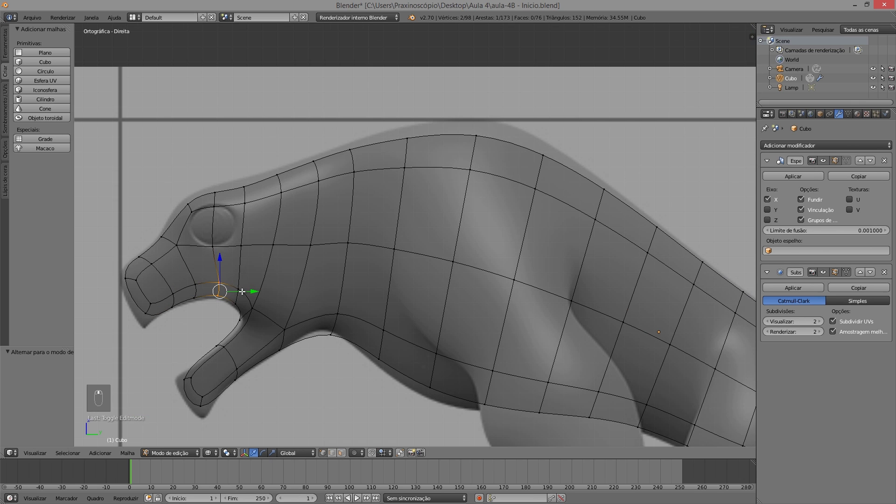
shift+middle_drag(354, 323, 484, 320)
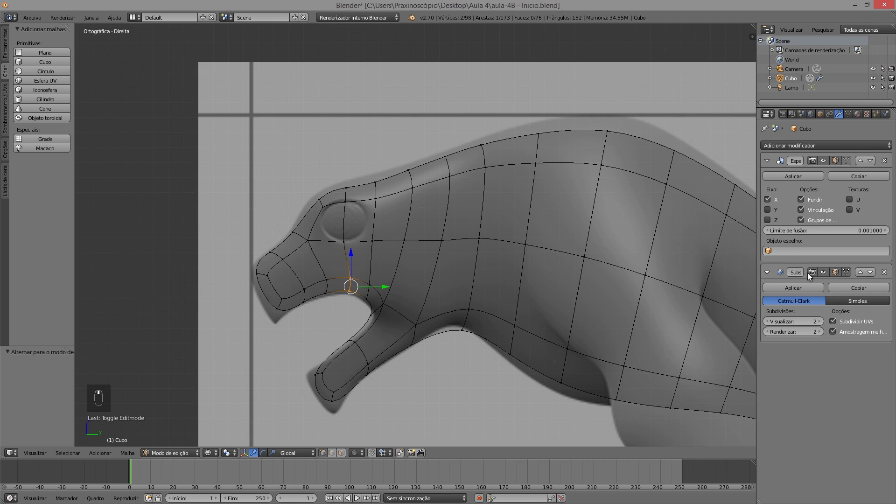
click(823, 272)
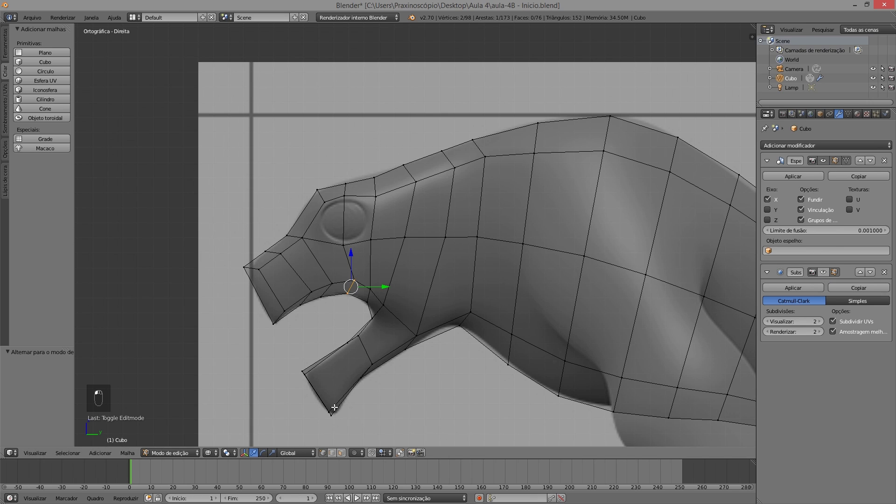
Nudge the lower jaw tip's bottom vertices to the reference outline and its top vertices by Y -0.009 and Z -0.003
key(a)
key(b)
drag(345, 421, 320, 405)
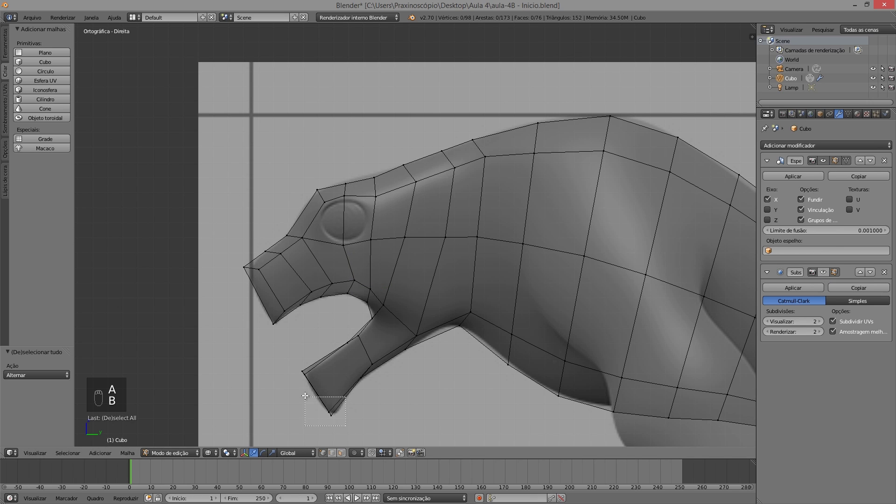
key(g)
click(309, 401)
key(a)
key(b)
drag(293, 359, 311, 382)
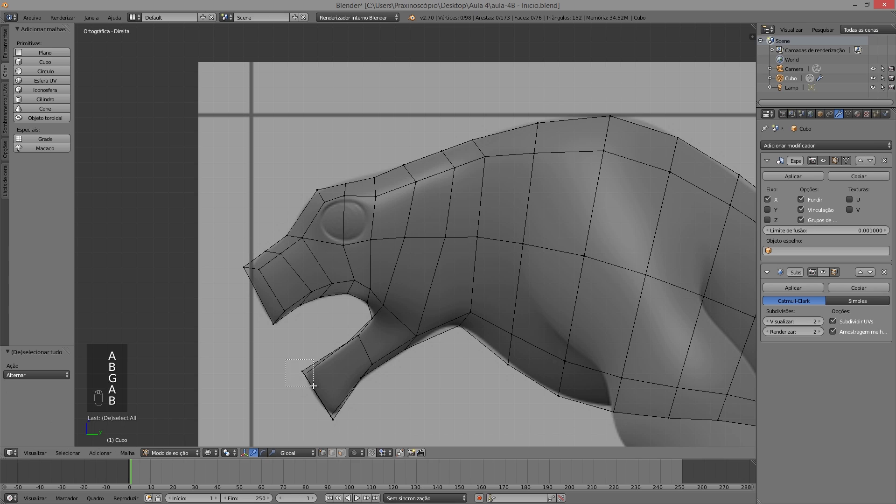
key(g)
click(310, 385)
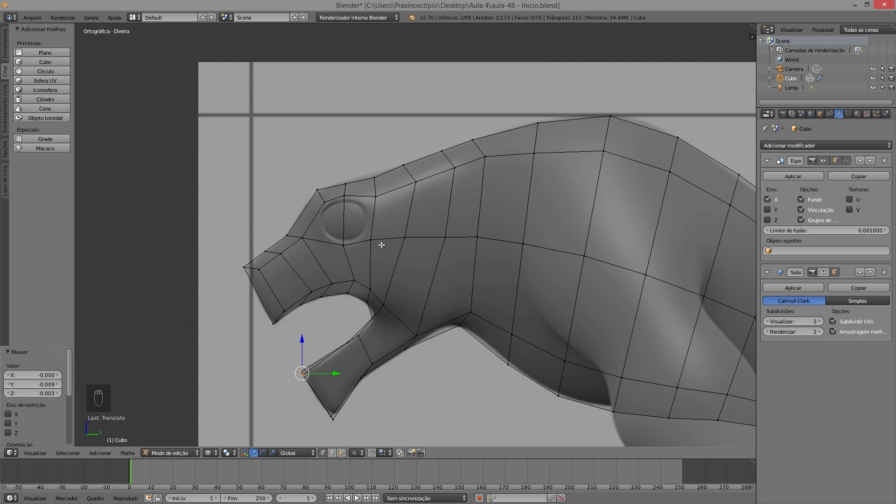
Switch to face selection and select the two faces covering the eye
click(341, 452)
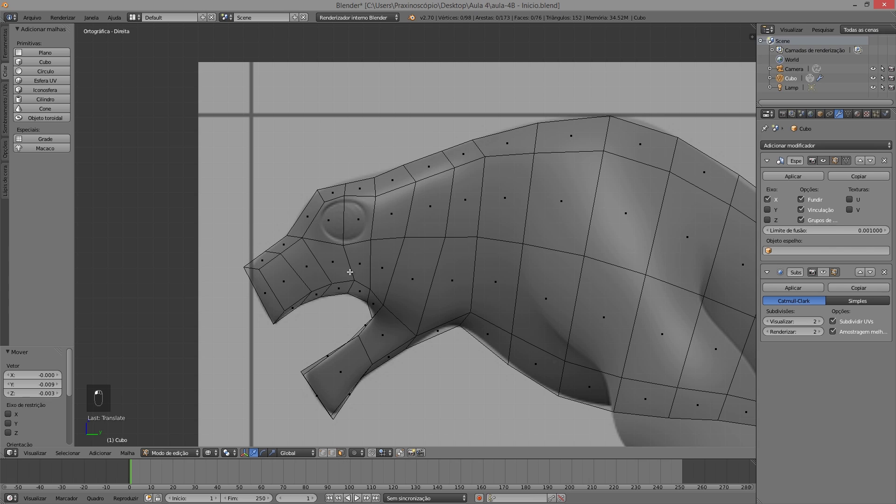
right_click(352, 218)
shift+right_click(325, 219)
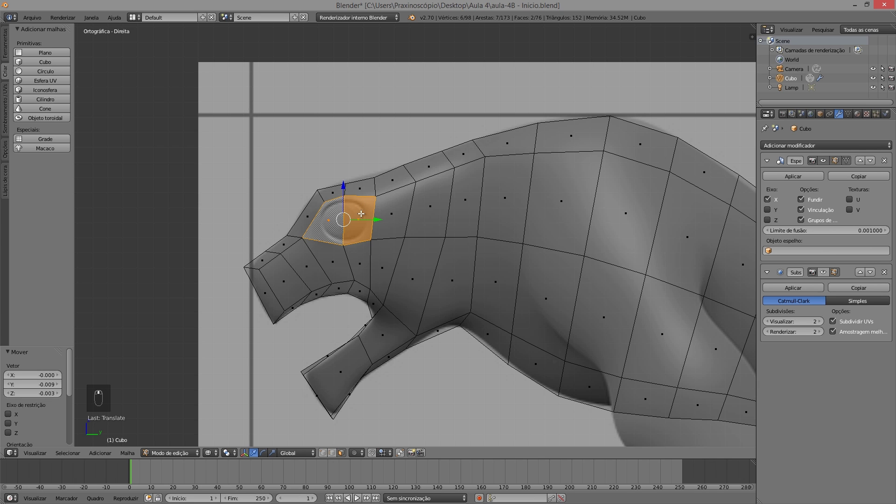
scroll(371, 202, up, 4)
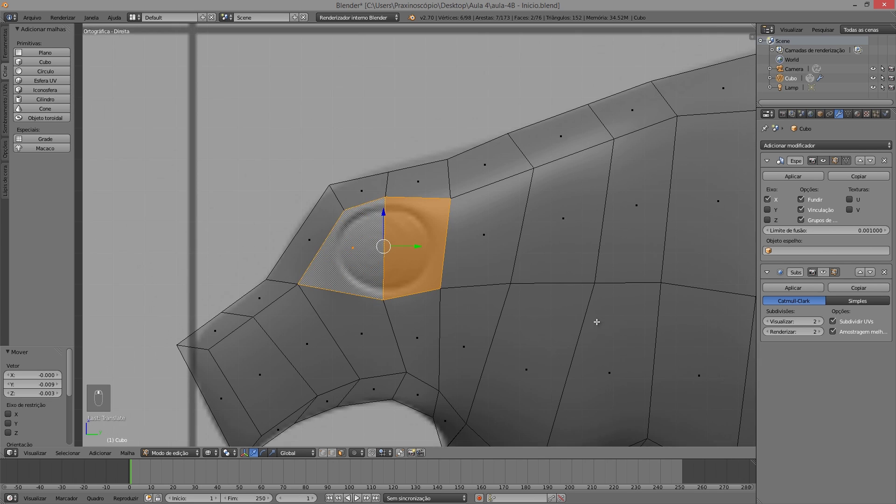
shift+middle_drag(596, 322, 637, 331)
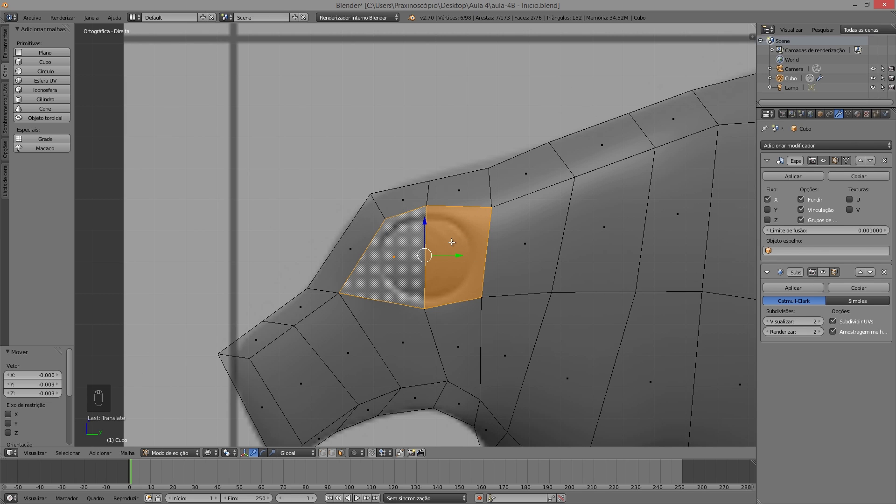
Try insetting the two eye faces by about 0.117, and undo the inset
key(i)
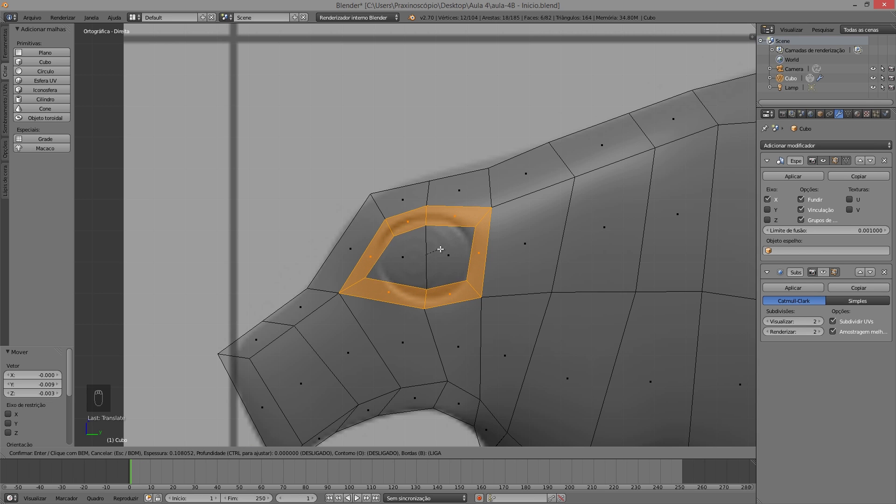
click(439, 251)
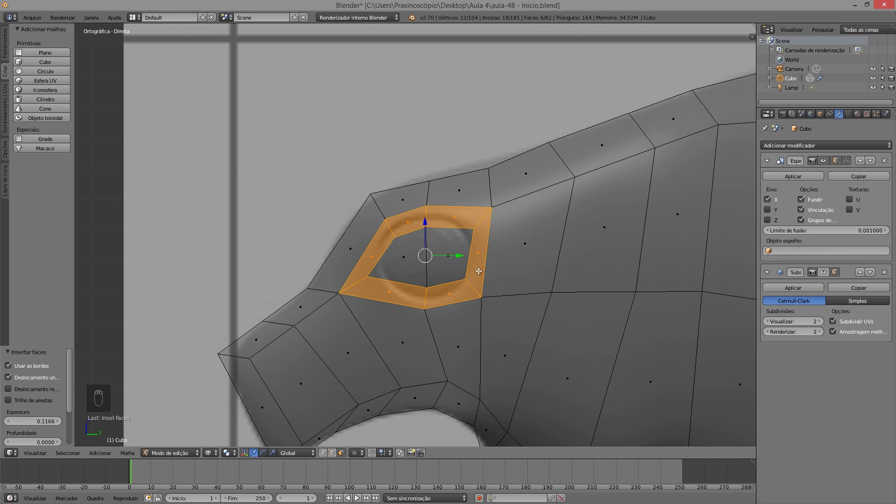
key(ctrl+z)
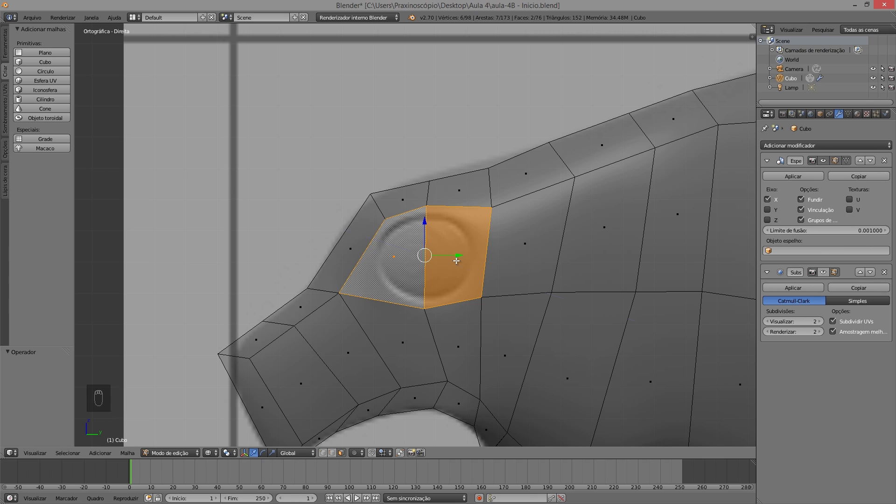
Try extruding the eye faces in place and scaling them to 0.614, and undo both operations
key(e)
right_click(456, 260)
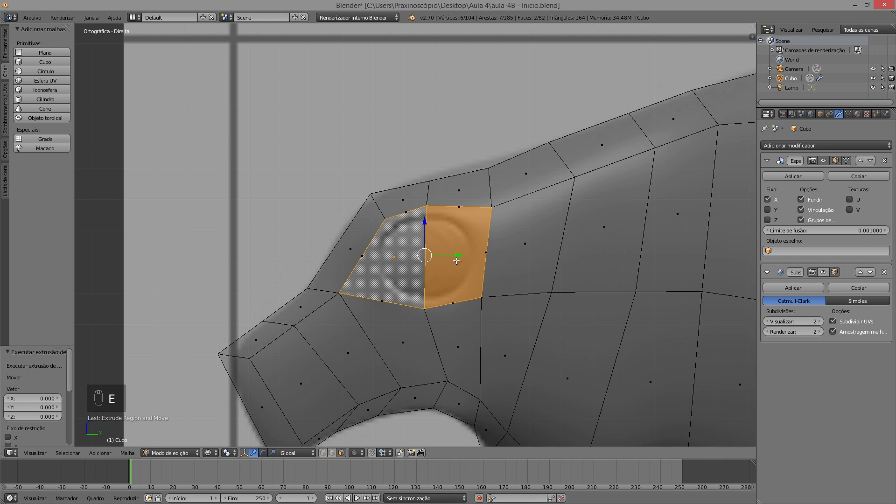
key(s)
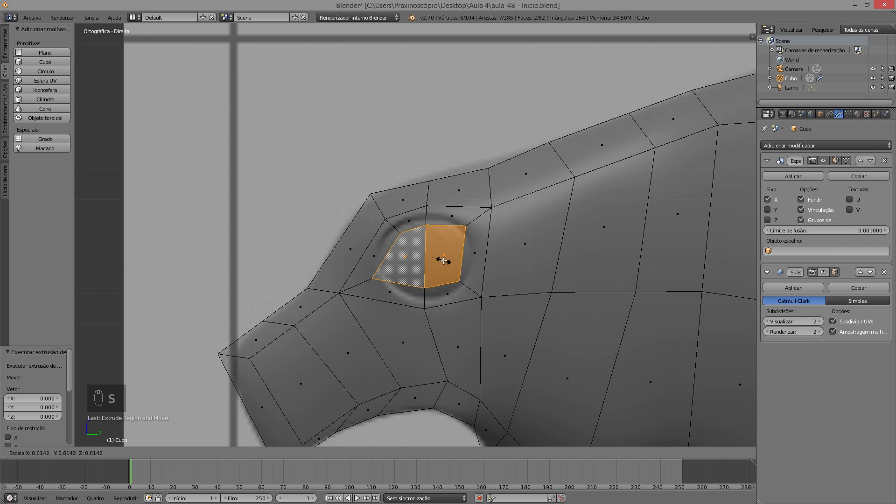
click(444, 260)
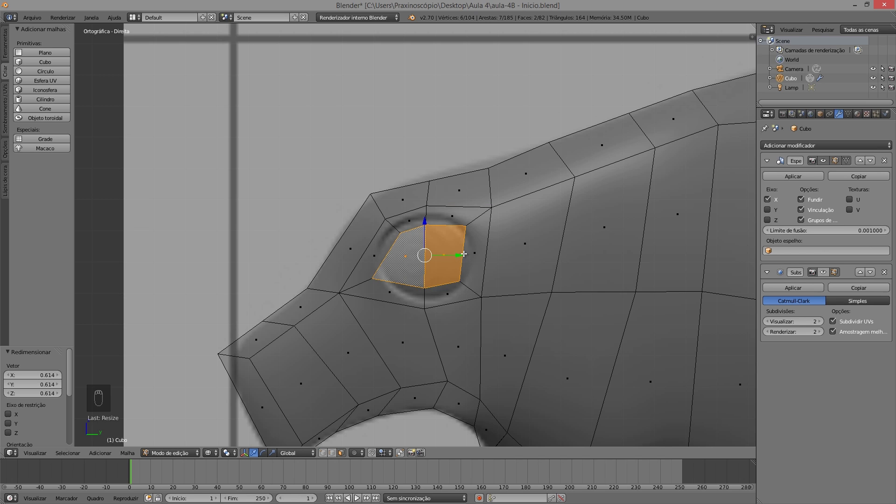
key(ctrl+z)
key(ctrl+z)
Inset the two eye faces by about 0.086 to form a ring around the eye
key(i)
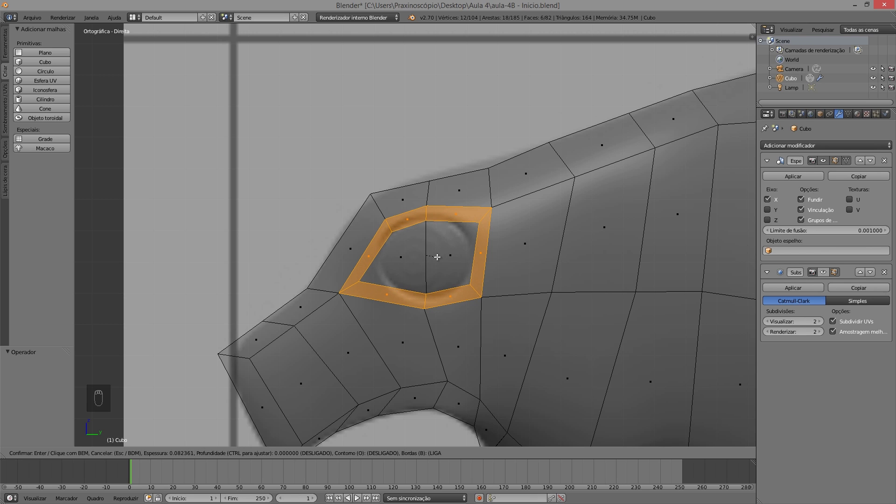
click(435, 258)
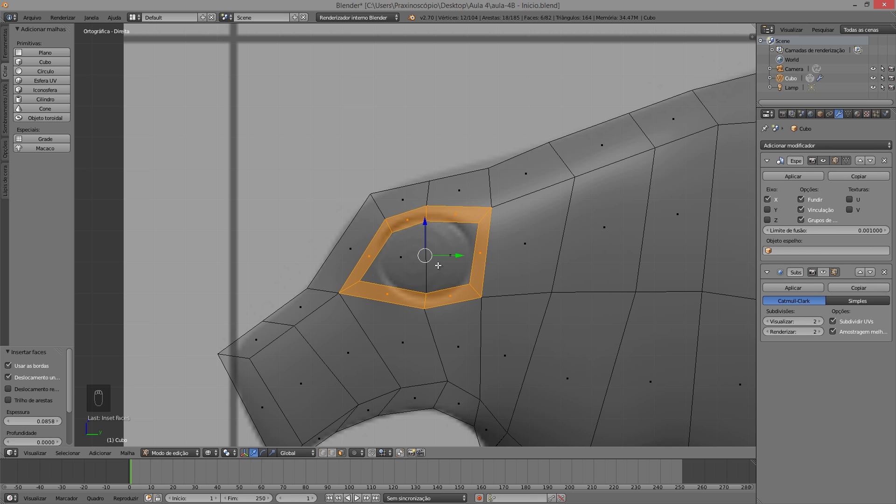
key(s)
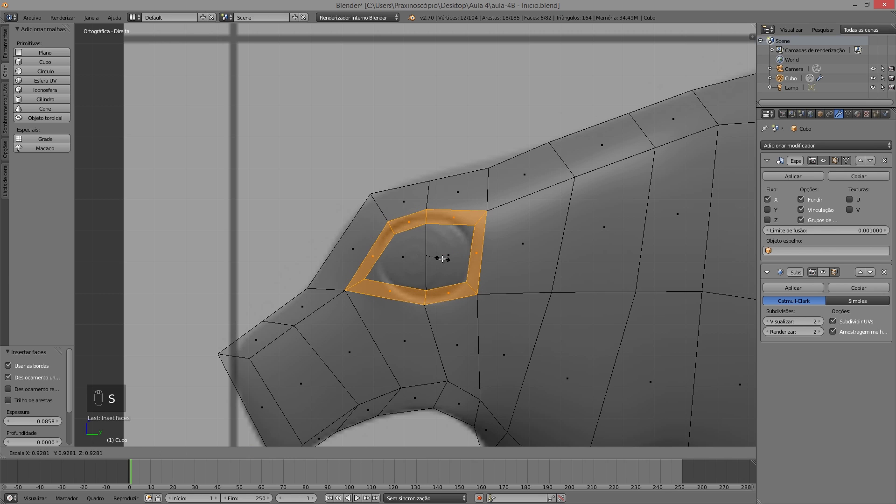
right_click(443, 258)
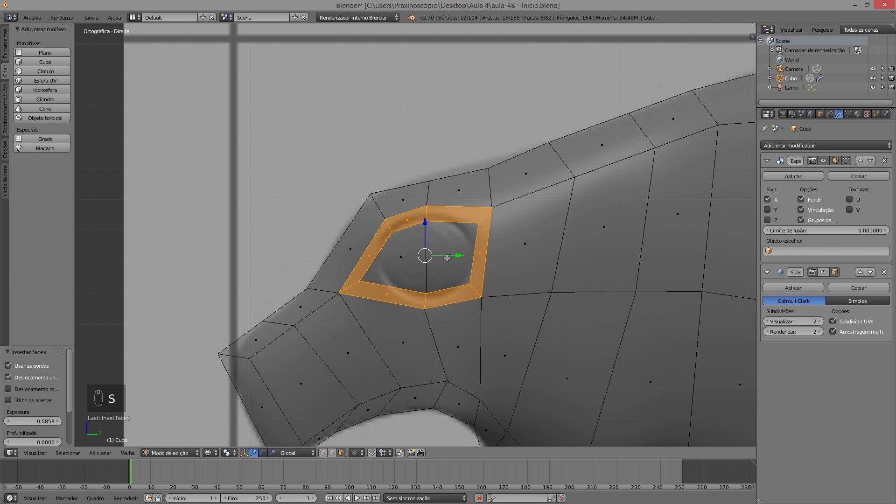
Select the two faces inside the eye ring and scale them to 0.886
right_click(457, 252)
shift+right_click(414, 247)
key(s)
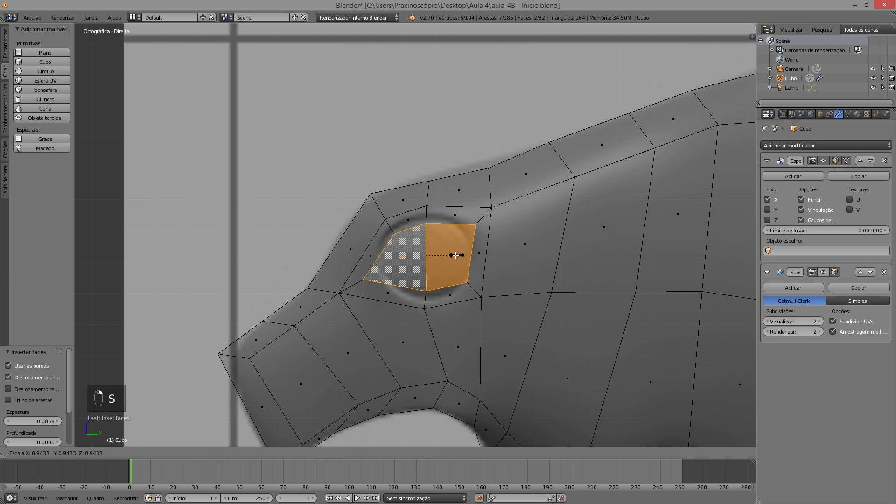
click(455, 255)
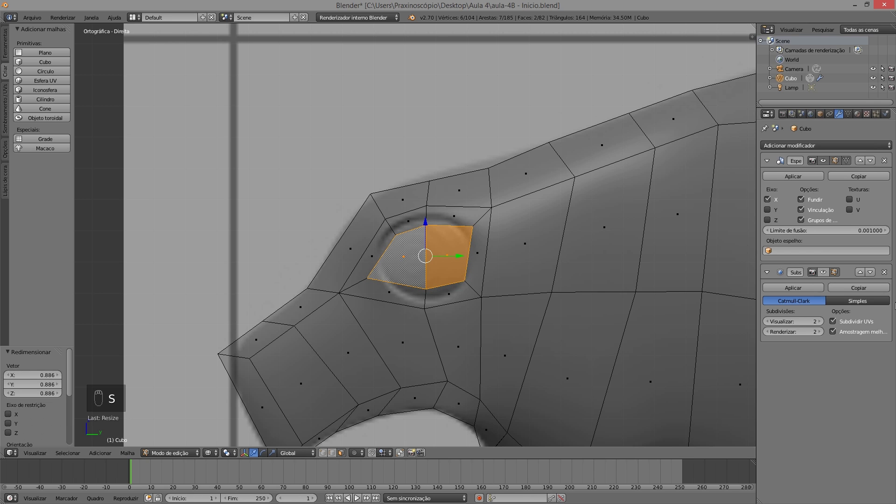
Scale the inner eye faces by 1.443 along Z while previewing the smoothed surface, and hide the smoothing again
click(822, 272)
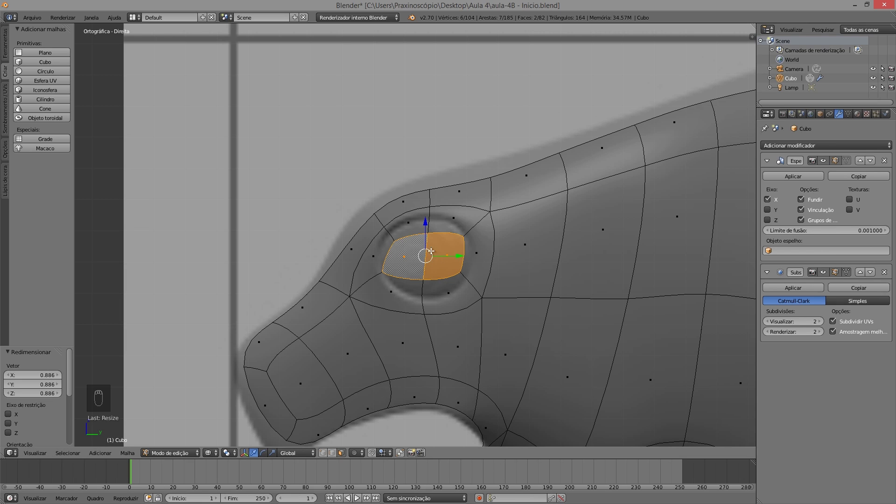
key(s)
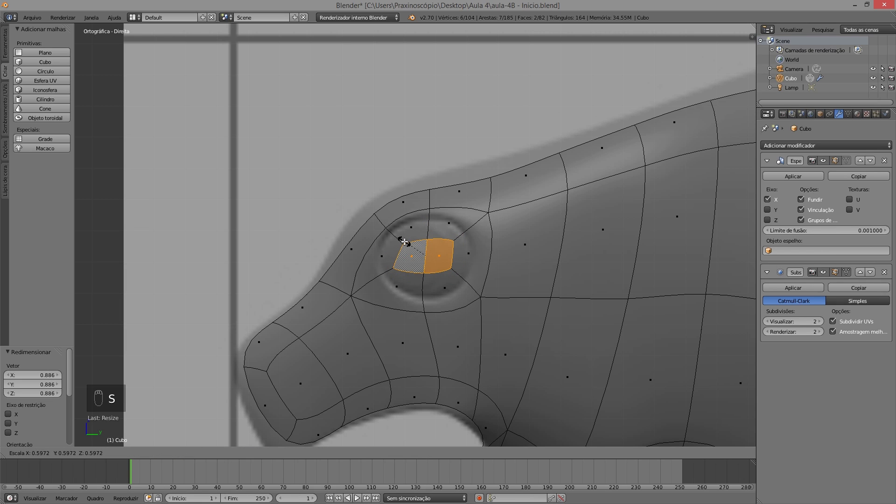
key(z)
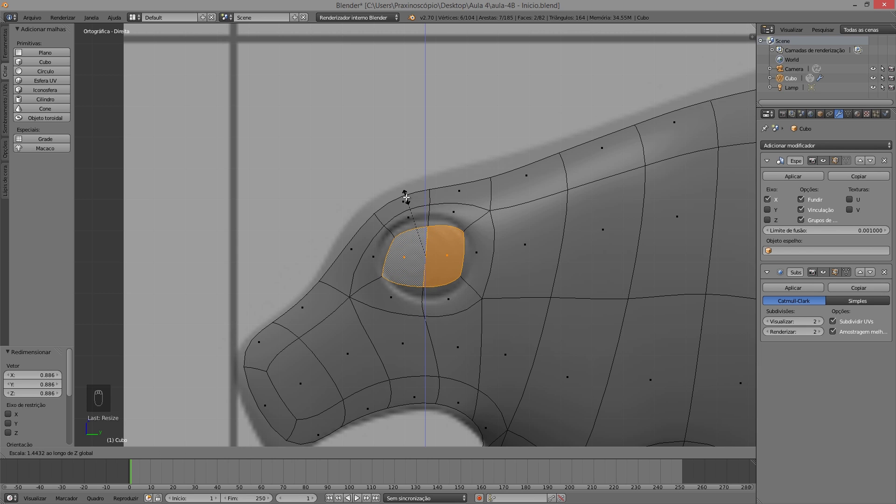
click(407, 195)
click(835, 272)
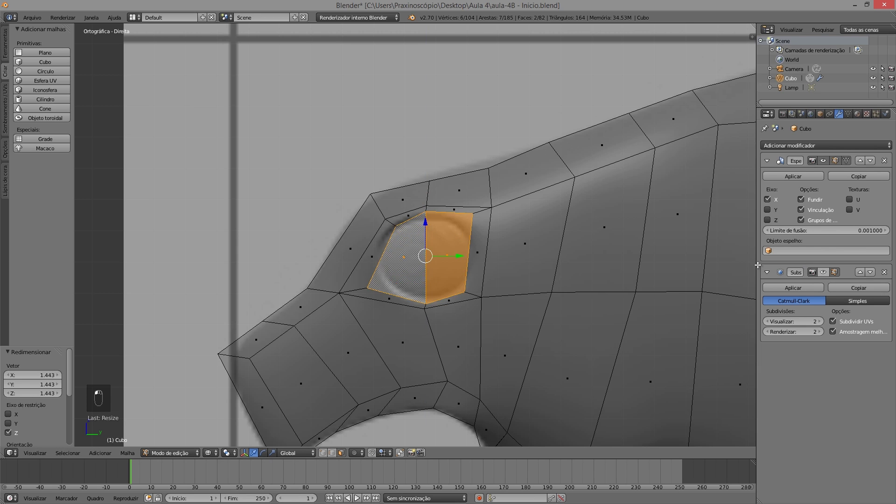
Delete the two inner eye faces in the solid perspective view to open the eye sockets
key(ctrl+alt+q)
key(ctrl+alt+q)
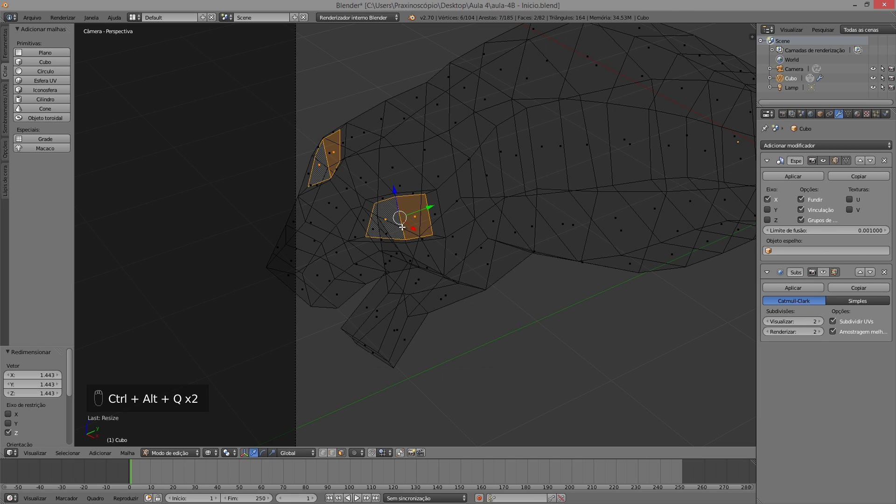
key(z)
key(x)
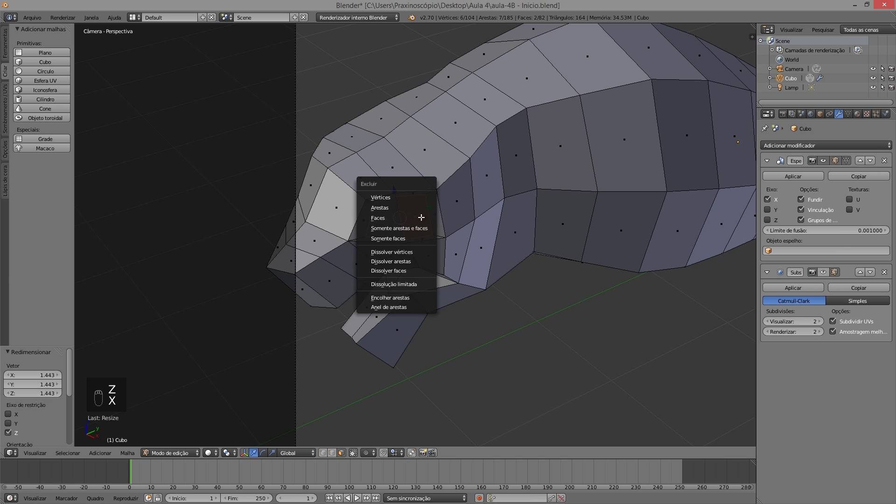
click(414, 217)
scroll(414, 218, down, 5)
middle_drag(440, 214, 396, 243)
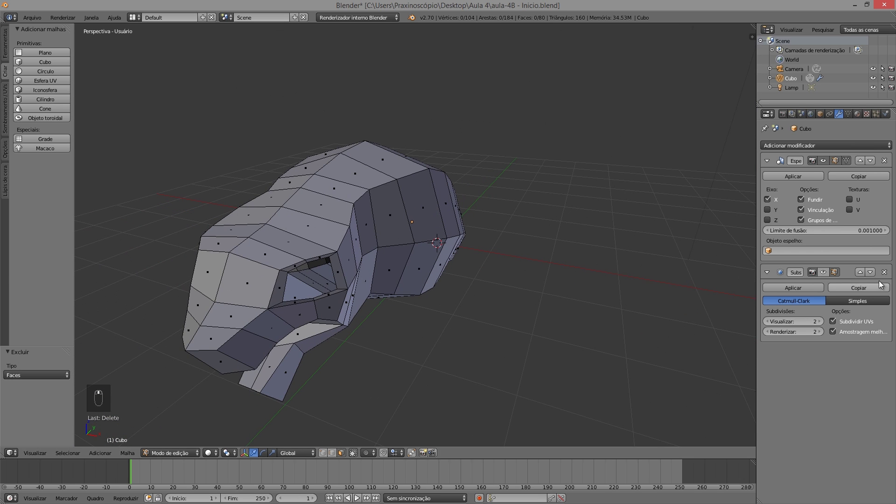
Show the Subdivision Surface smoothing again and set the right orthographic view to wireframe with vertex selection around the eye
click(822, 272)
key(ctrl+alt+q)
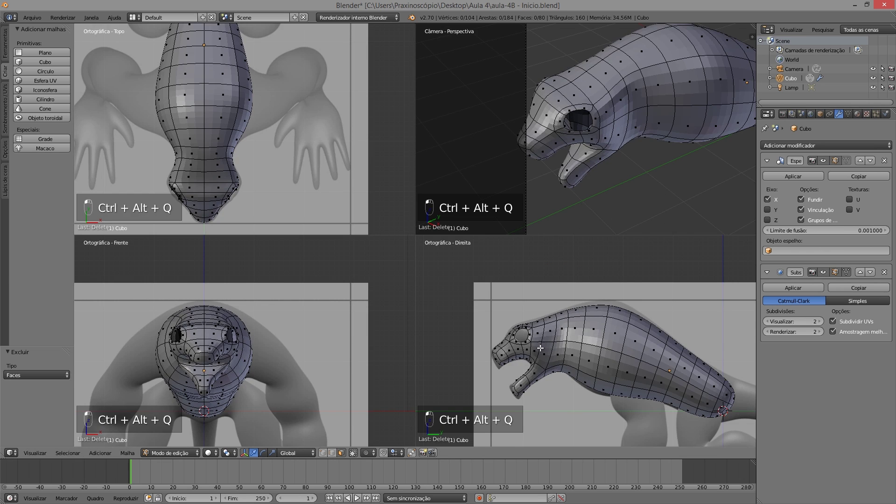
key(ctrl+alt+q)
key(z)
shift+middle_drag(334, 270, 513, 300)
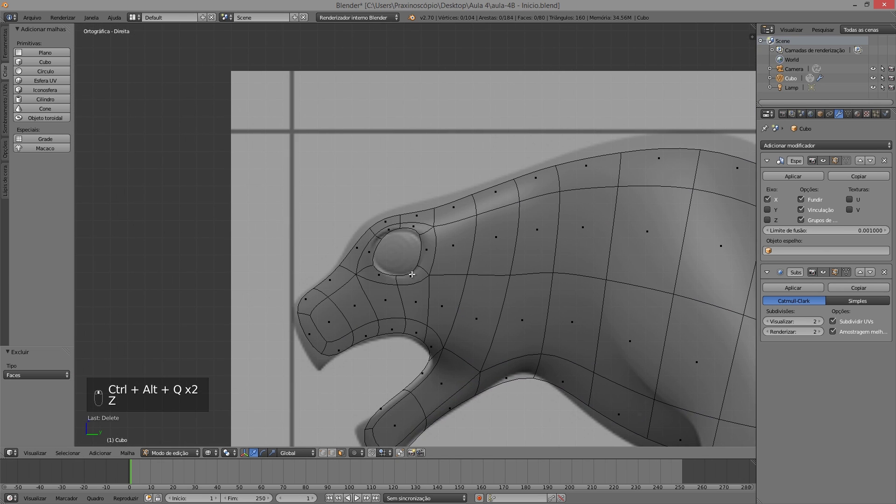
scroll(410, 276, up, 5)
click(322, 452)
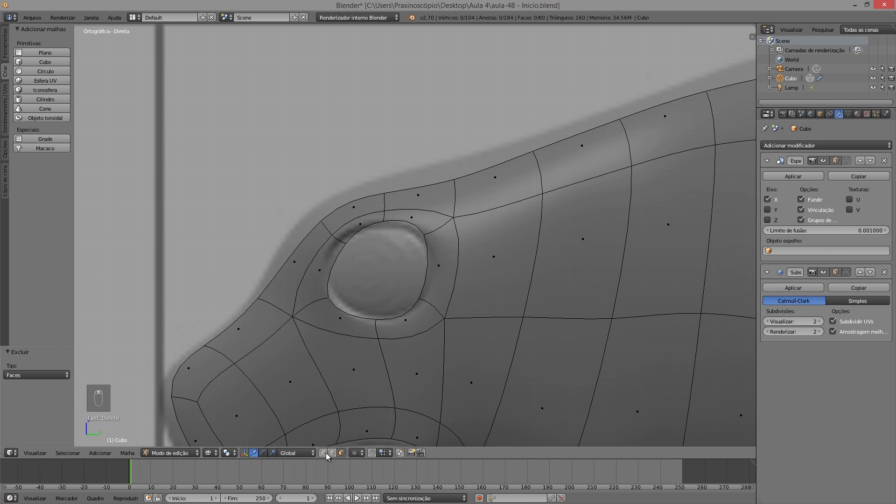
Move the upper-front corner of the eye rim slightly forward to follow the eye outline in the reference image
key(a)
key(a)
key(b)
drag(356, 254, 321, 227)
key(g)
click(331, 245)
key(a)
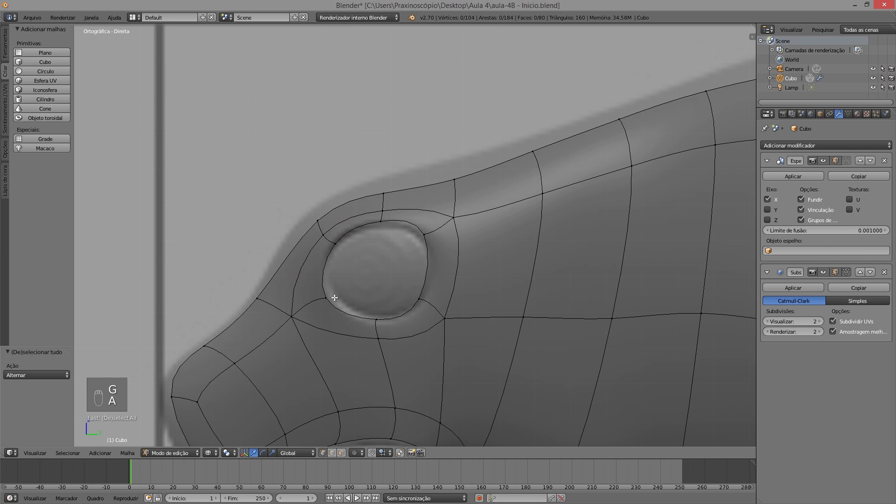
Adjust the lower-front vertex of the eye rim so the opening follows the reference eye
key(b)
drag(321, 302, 332, 291)
key(g)
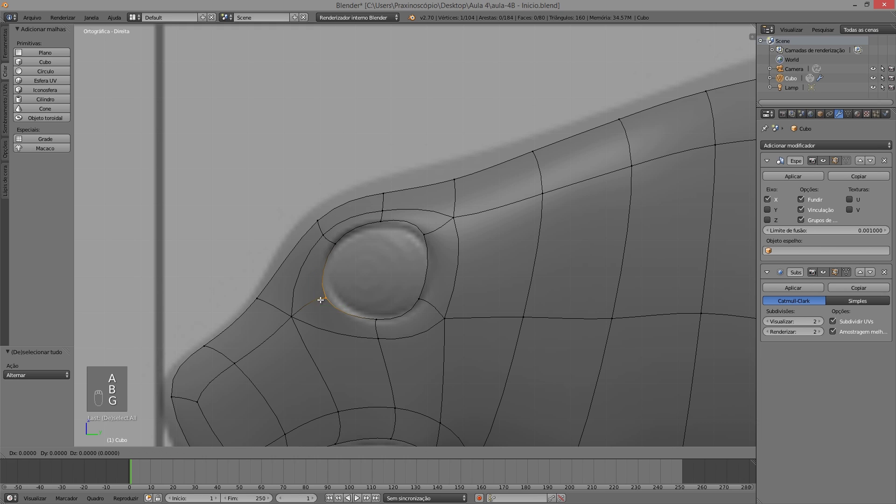
click(322, 296)
key(a)
Move the bottom middle vertex of the eye rim to match the lower edge of the reference eye
key(b)
drag(378, 324, 372, 315)
key(g)
click(377, 319)
key(a)
Lower the two middle vertices above the eye opening to the upper edge of the reference eye
key(b)
drag(372, 199, 408, 235)
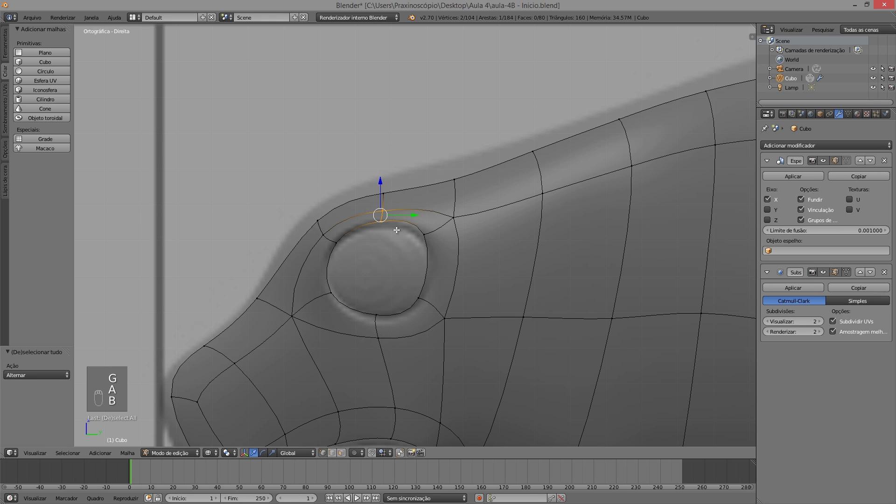
key(g)
click(390, 234)
key(a)
Move the upper-rear vertex of the eye rim by about 0.009 along Y and -0.030 along Z
key(b)
drag(420, 211, 441, 244)
key(g)
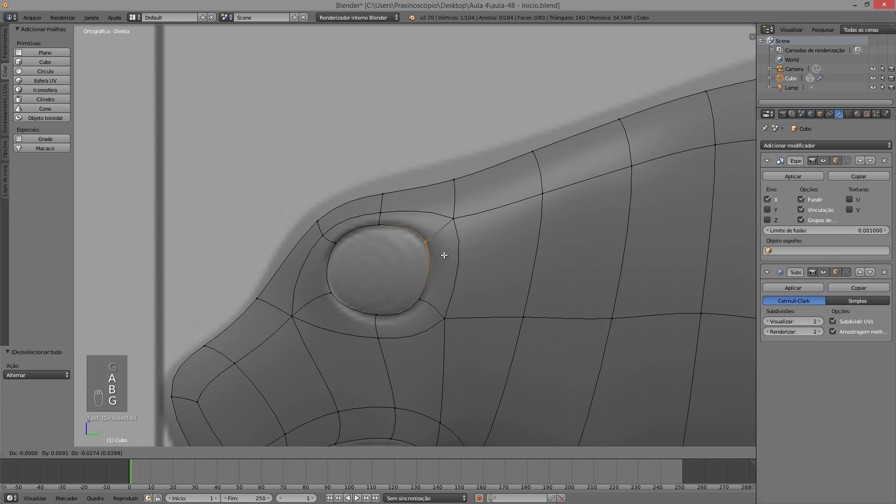
click(444, 255)
Check the smoothed eye socket in the solid perspective view, and hide the smoothing to view the whole low-poly body
key(ctrl+alt+q)
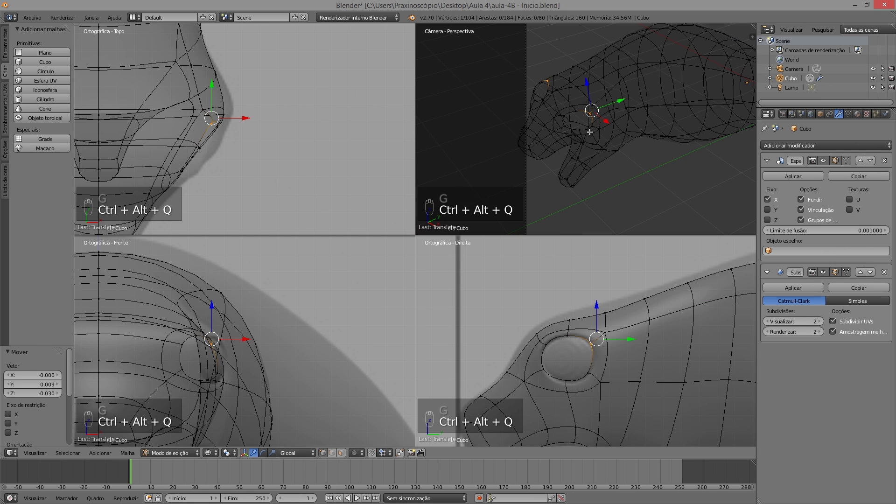
key(z)
scroll(581, 128, up, 4)
key(ctrl+alt+q)
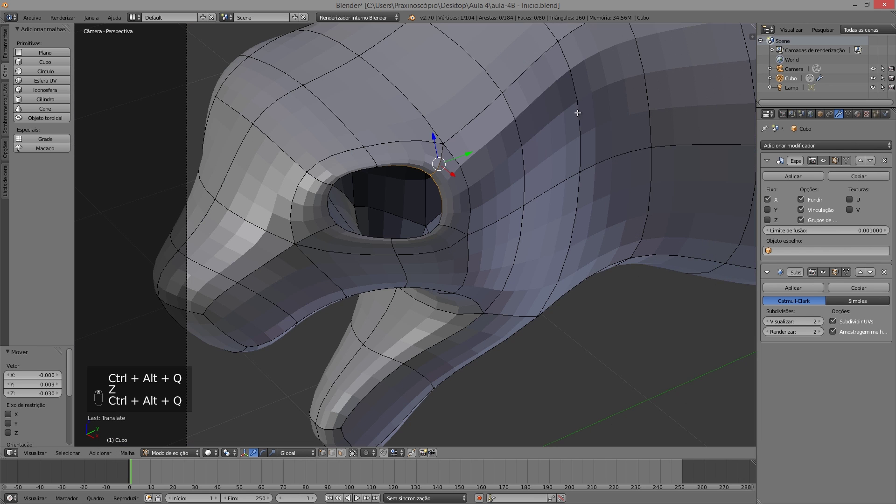
scroll(437, 210, down, 3)
click(823, 272)
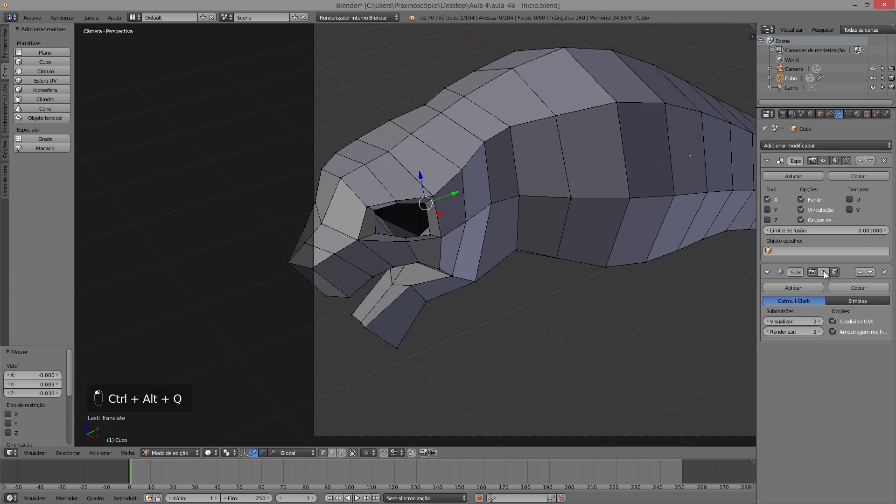
scroll(487, 231, down, 5)
middle_drag(482, 244, 468, 192)
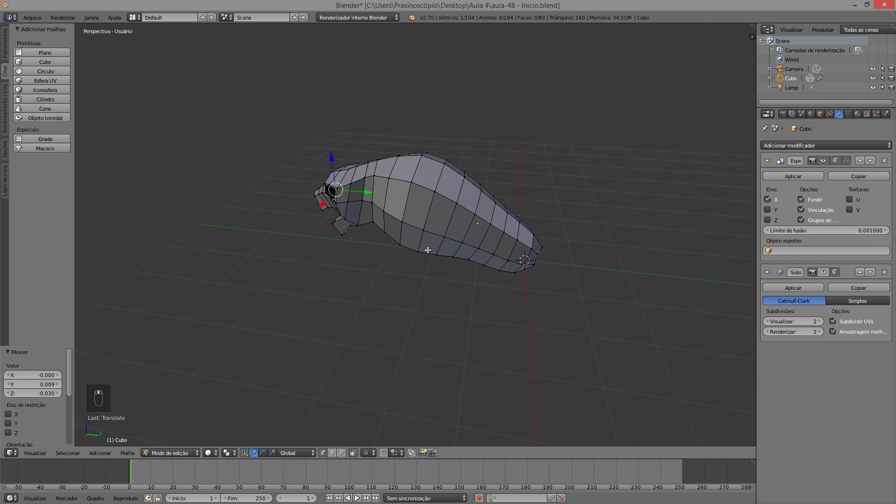
scroll(450, 206, up, 3)
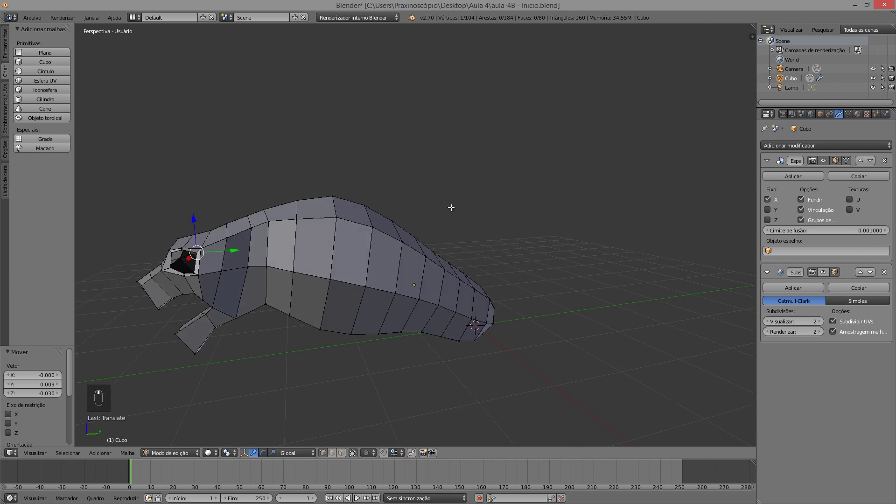
shift+middle_drag(340, 272, 526, 200)
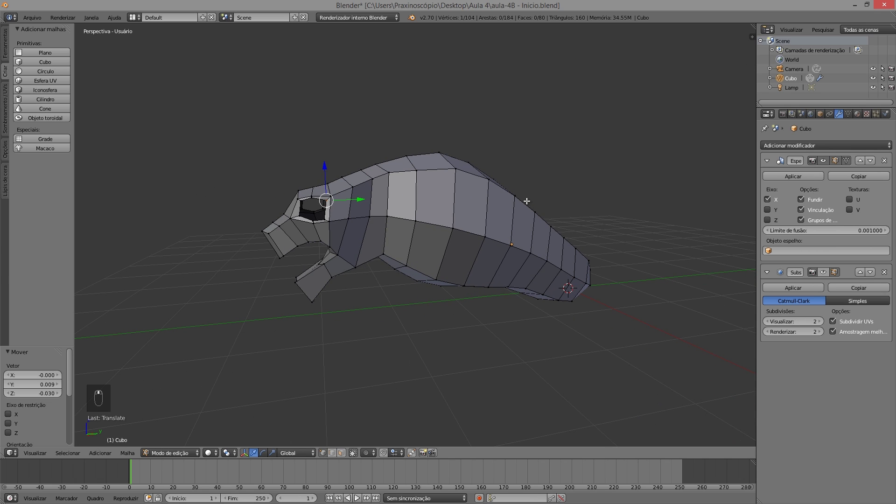